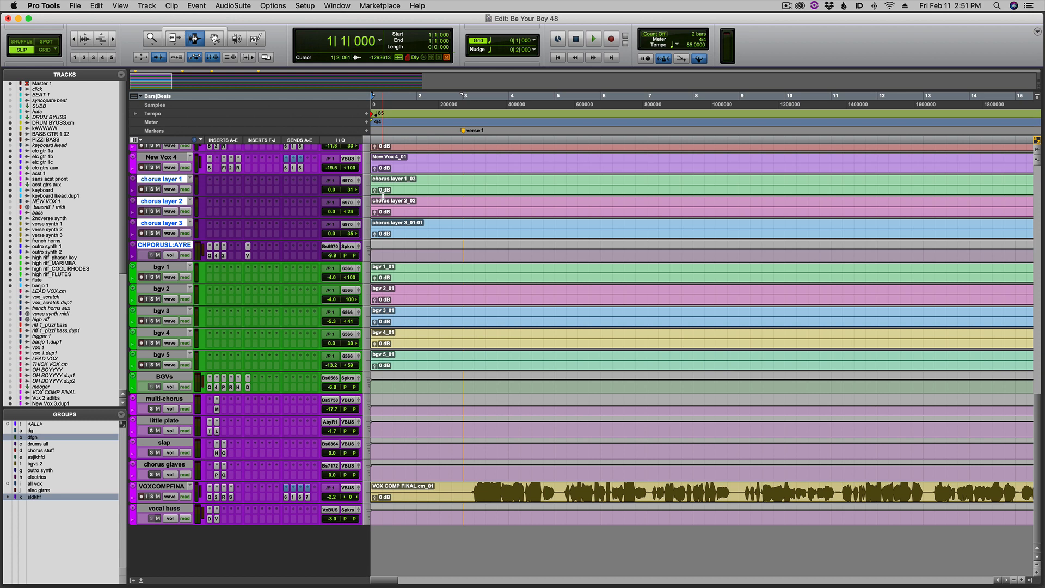
Play the song from the beginning and look over the tracks from the vocals up to the master.
key(space)
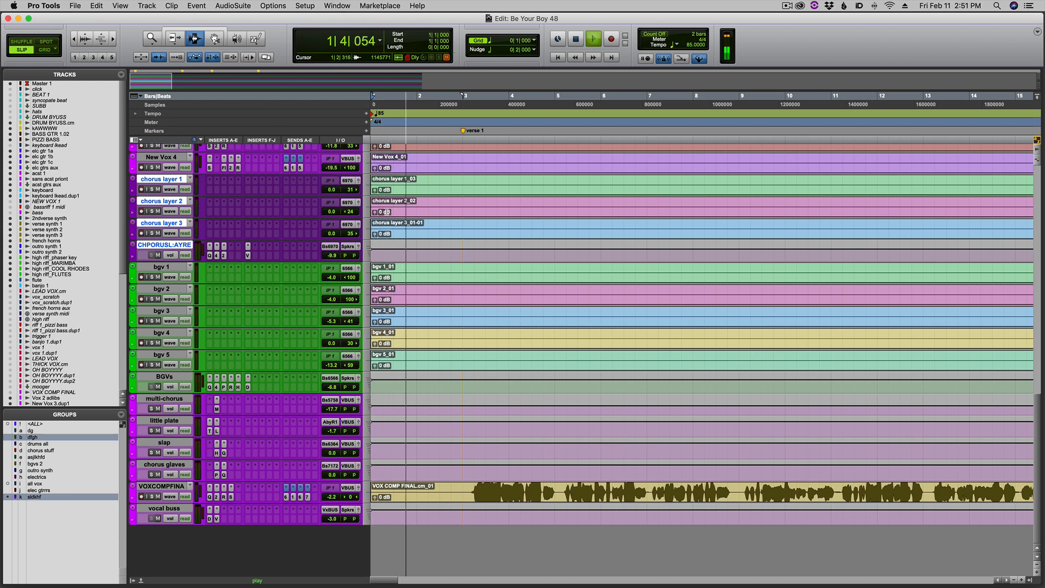
key(r)
scroll(484, 227, up, 6)
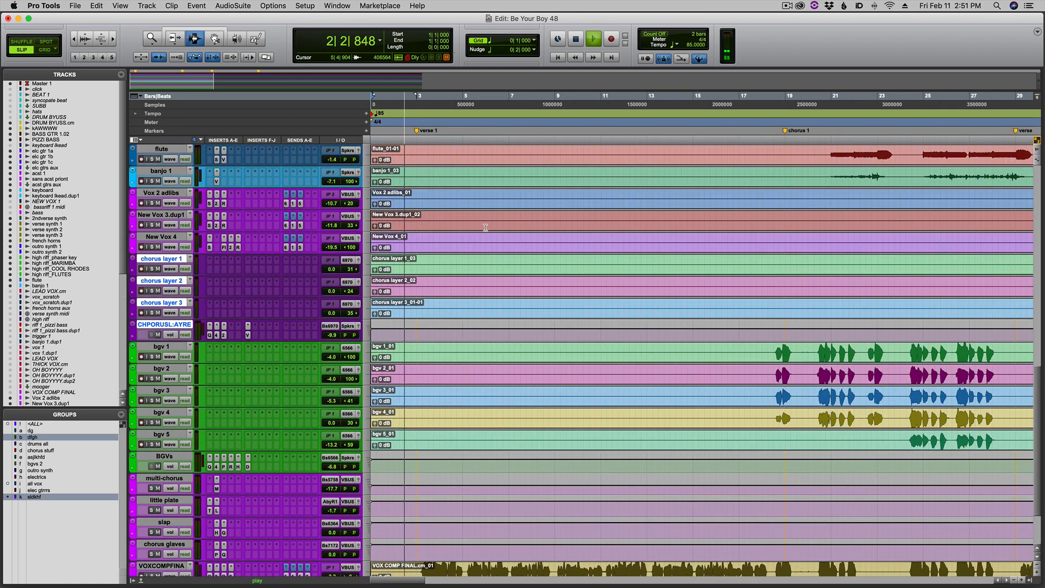
scroll(486, 228, up, 10)
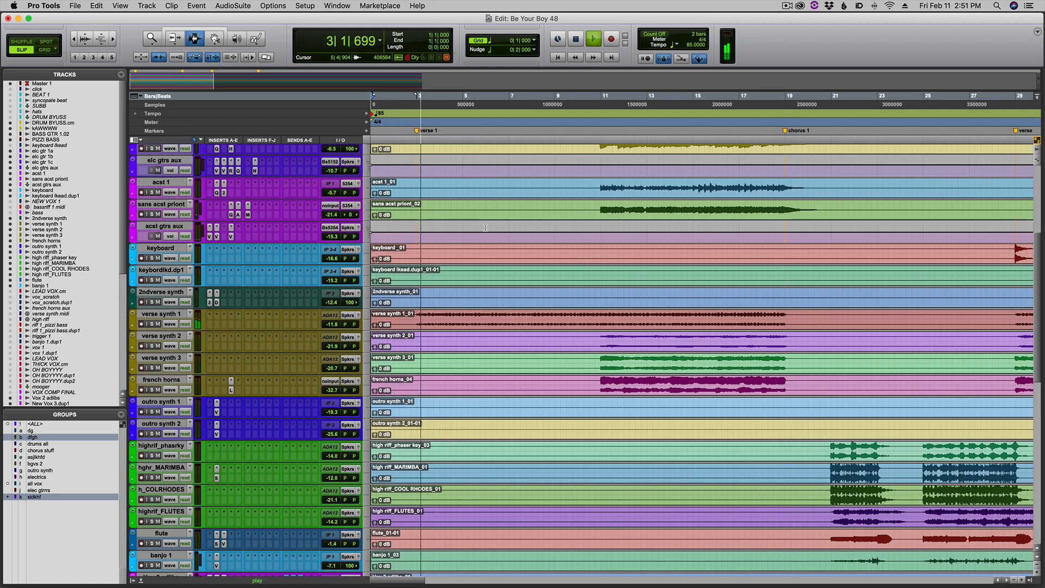
scroll(485, 227, up, 8)
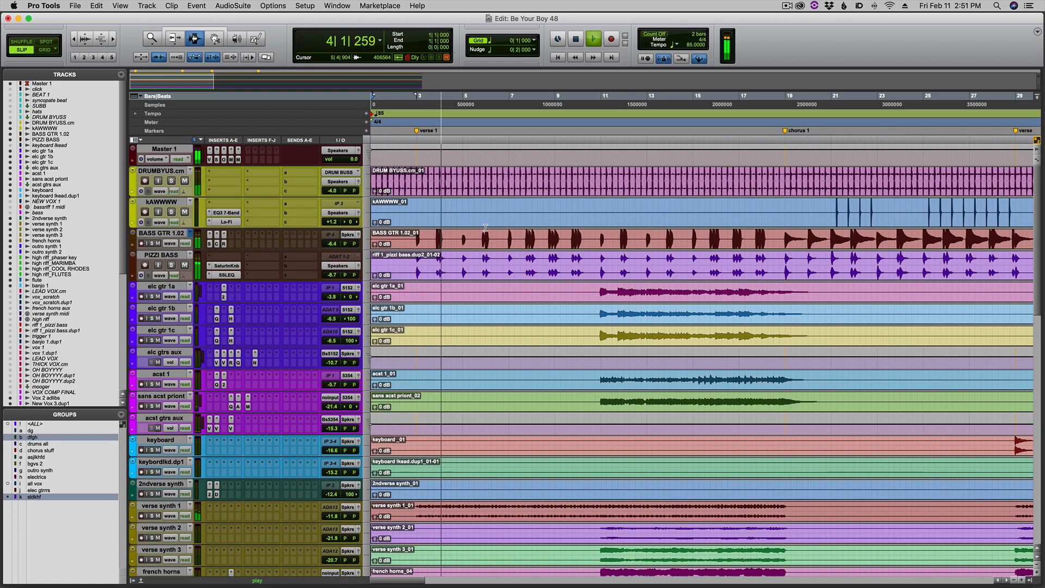
click(485, 227)
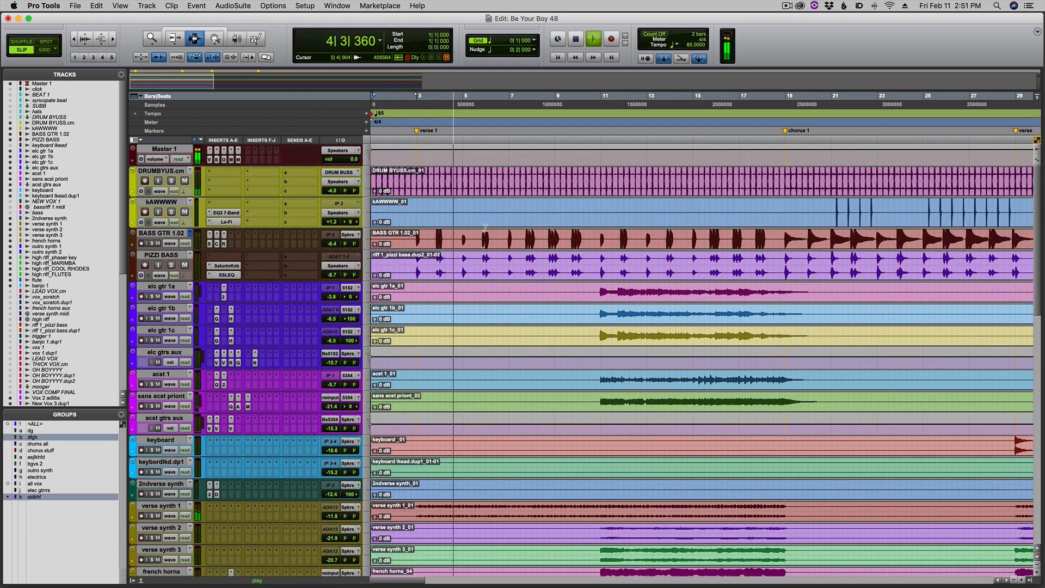
key(r)
click(484, 227)
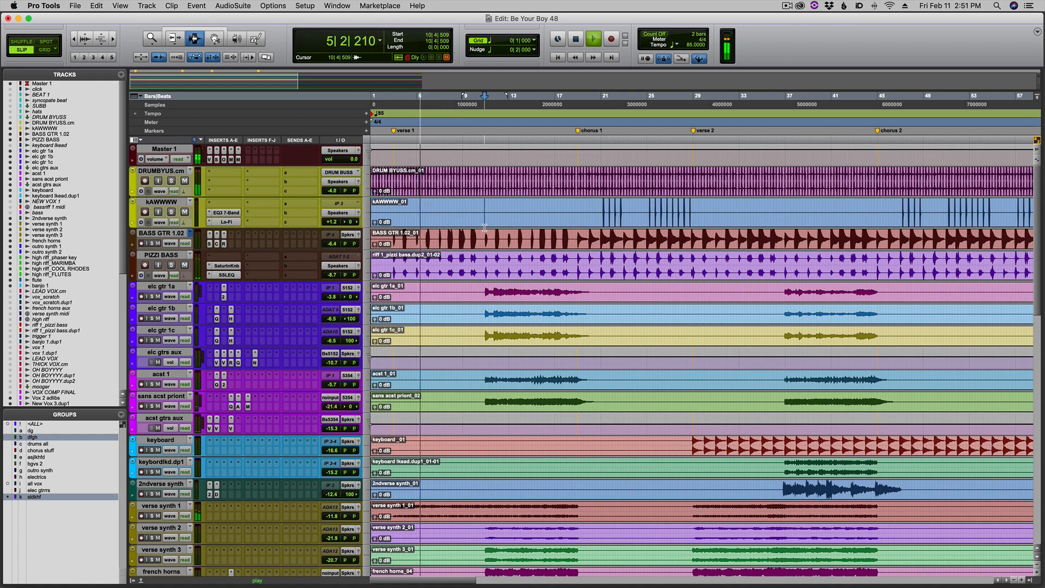
Keep playback running until the guitars enter near bar 11, examine the guitar and synth tracks, and stop playback.
key(t)
key(t)
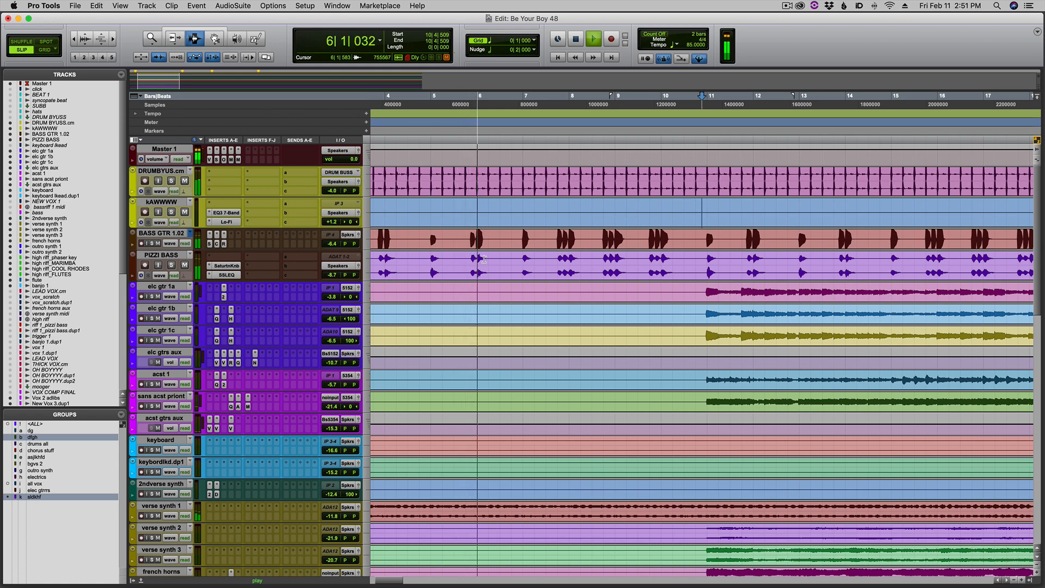
key(r)
key(r)
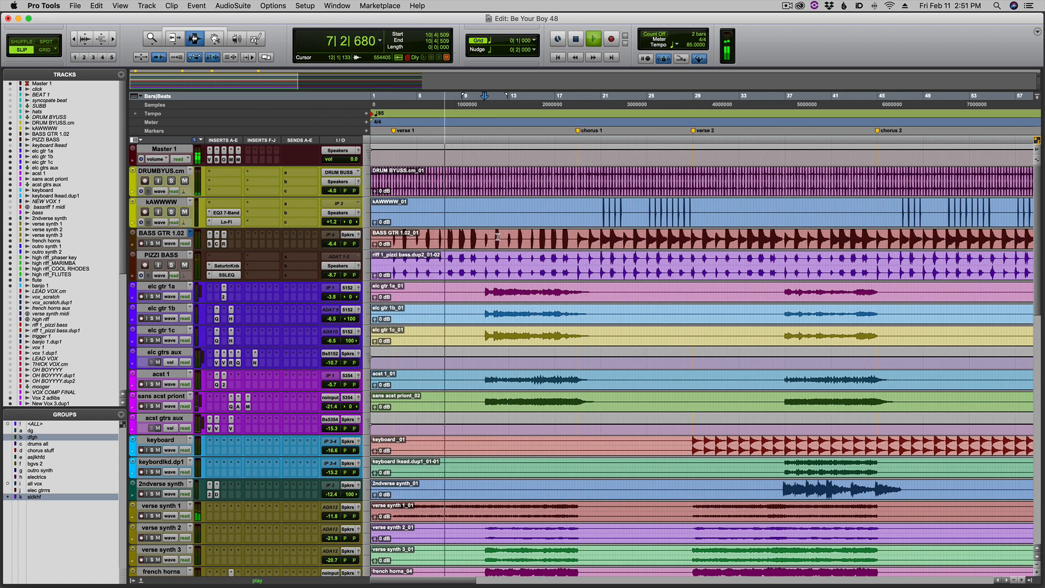
scroll(497, 236, down, 1)
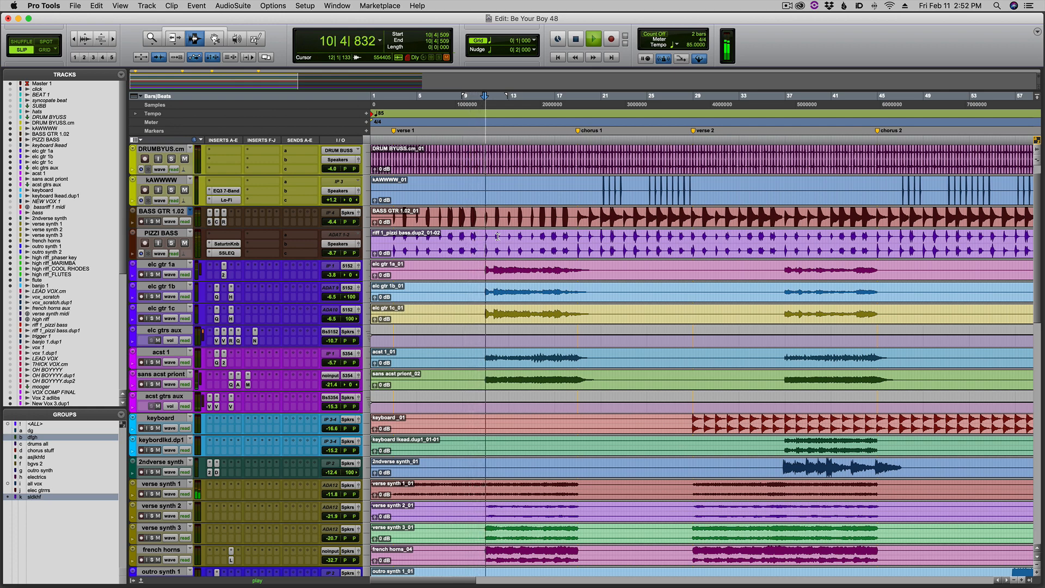
scroll(498, 236, down, 2)
scroll(498, 236, down, 2)
key(space)
scroll(467, 210, up, 4)
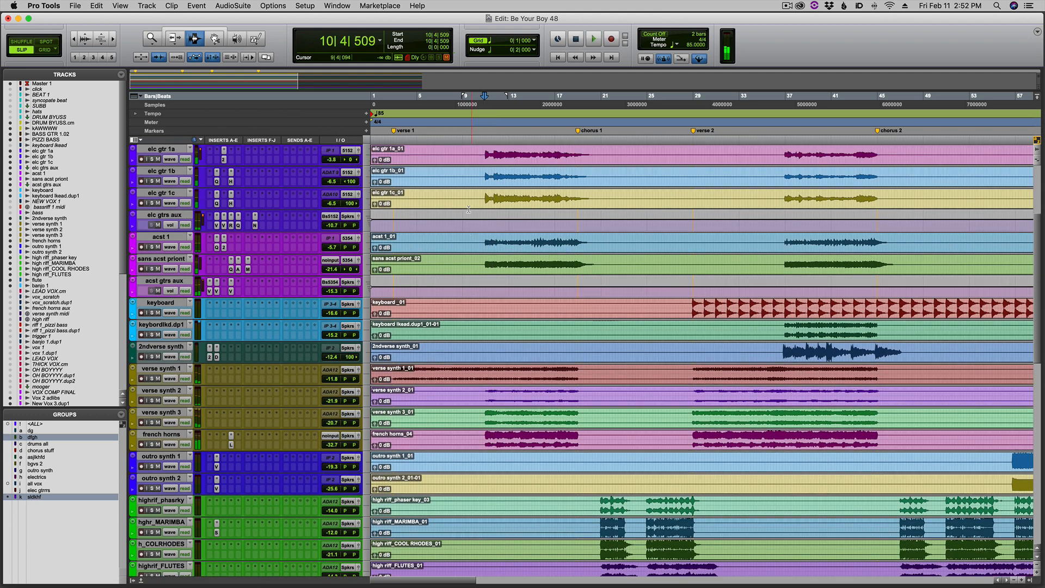
scroll(468, 210, up, 1)
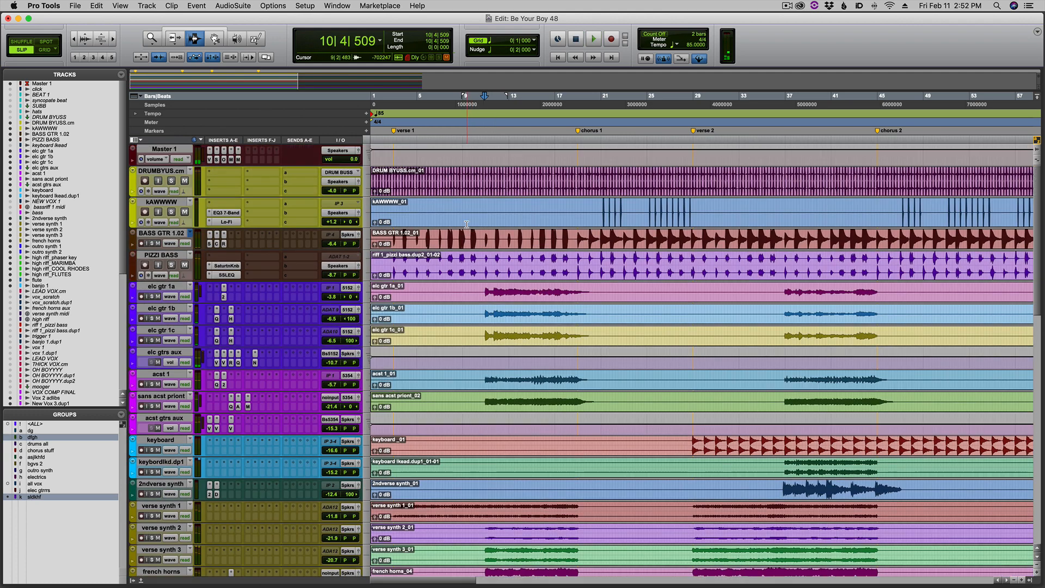
Solo the PIZZI BASS track, play it from the start of verse 1, and enlarge its track height.
click(393, 263)
click(171, 265)
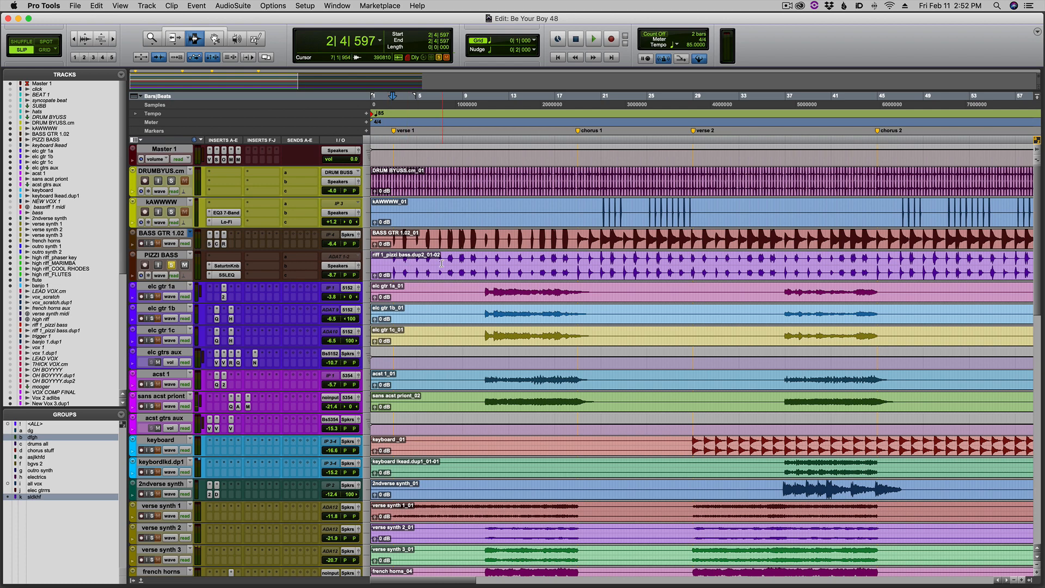
key(space)
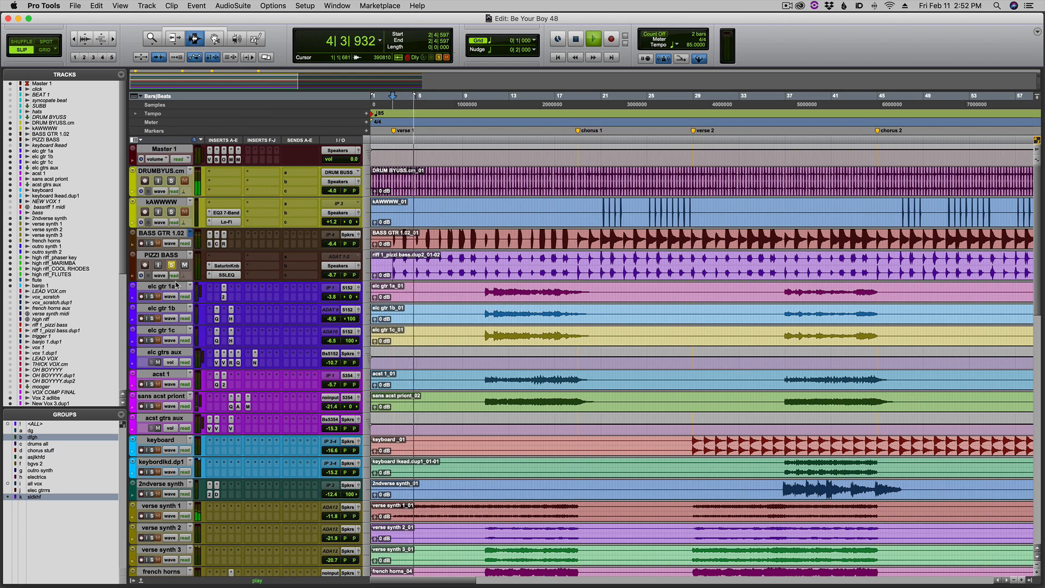
drag(176, 282, 176, 347)
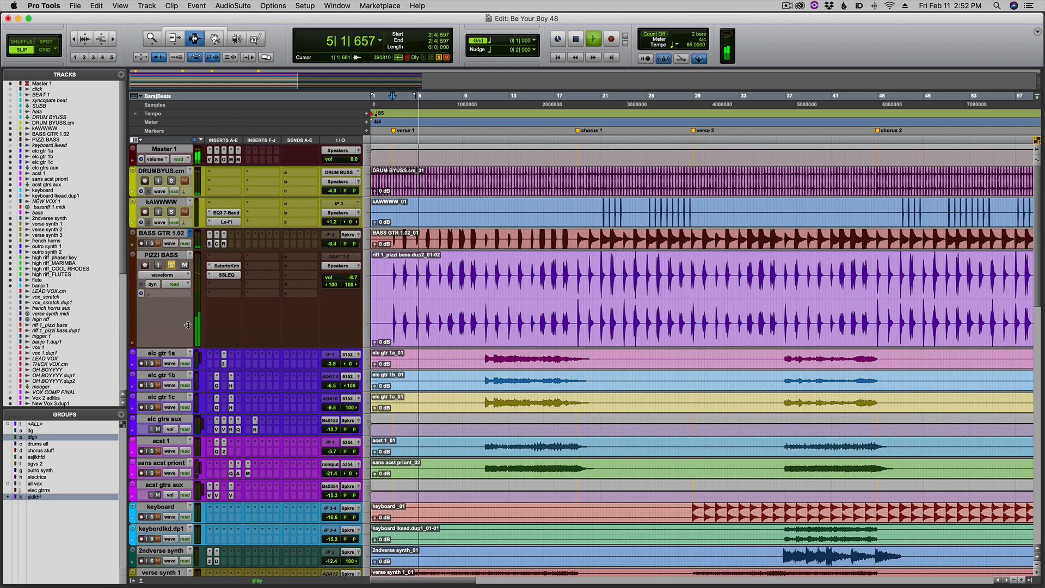
Inspect the Saturation Knob and SSLEQ inserts on the PIZZI BASS track, and close the plug-in window.
click(230, 266)
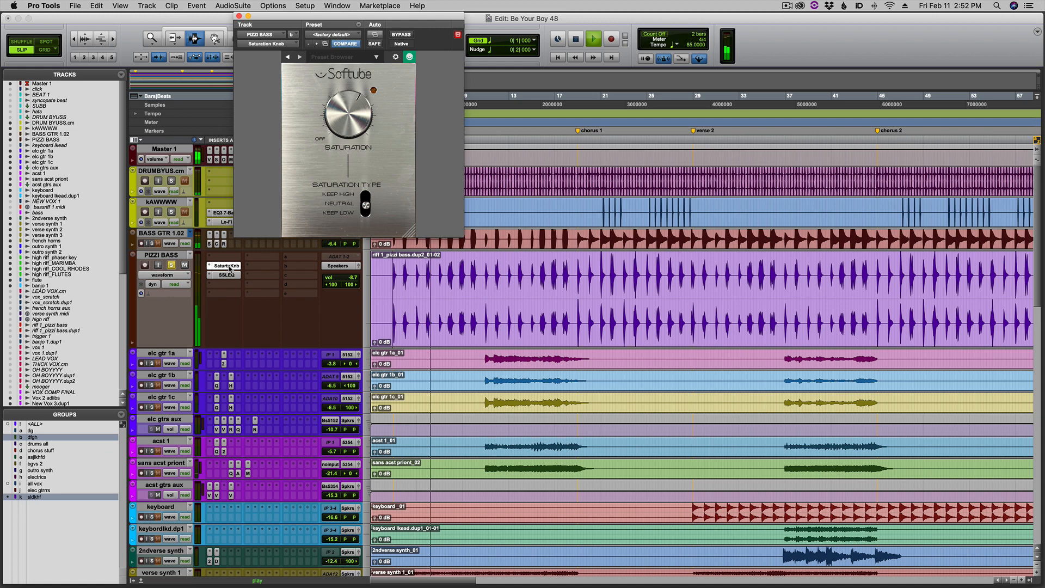
click(227, 275)
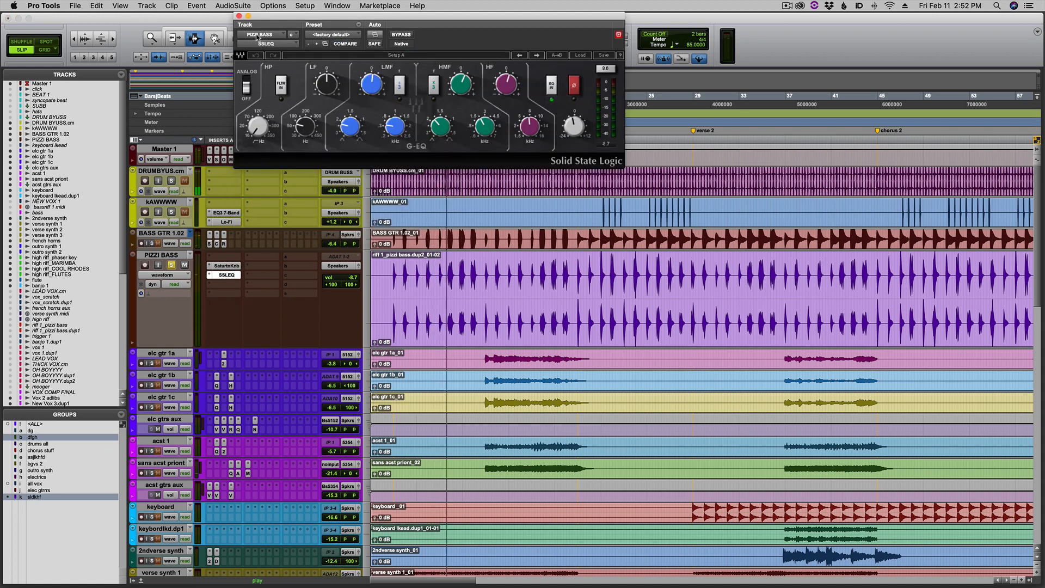
click(238, 15)
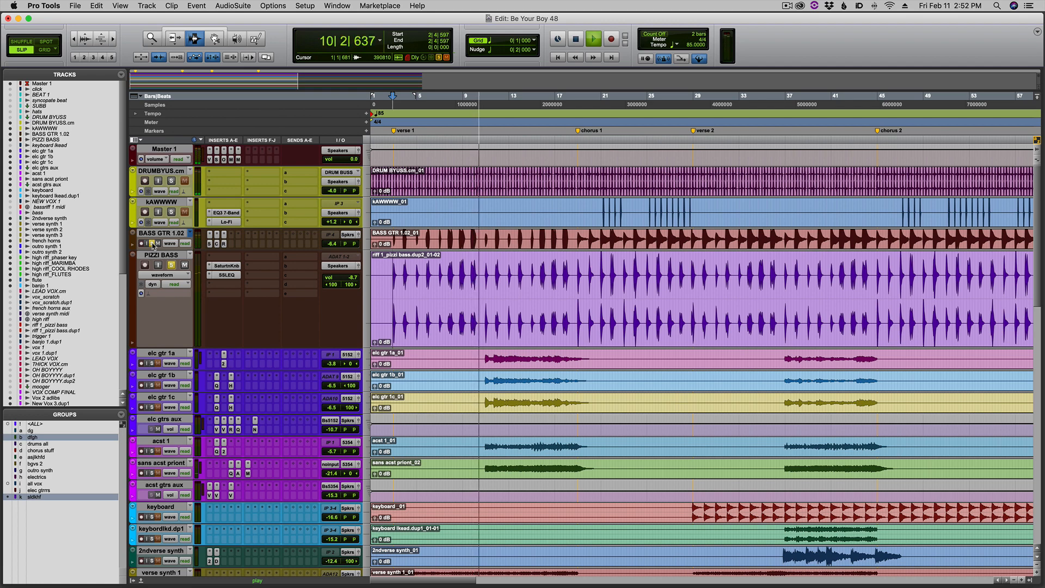
Unsolo the PIZZI BASS track and look over the full-length arrangement down to the vocal tracks before stopping playback.
key(super+bracketleft)
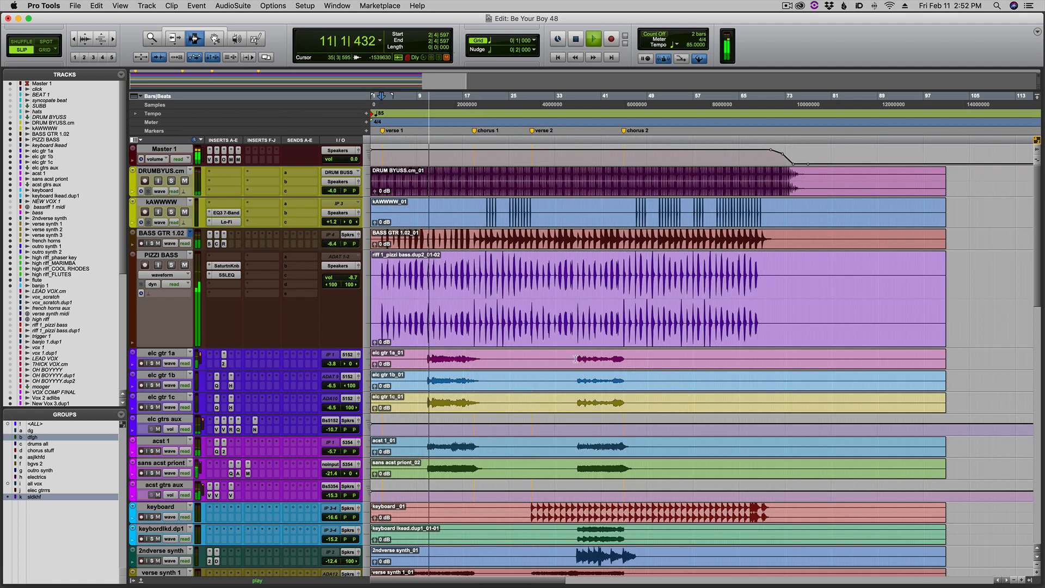
scroll(464, 292, down, 20)
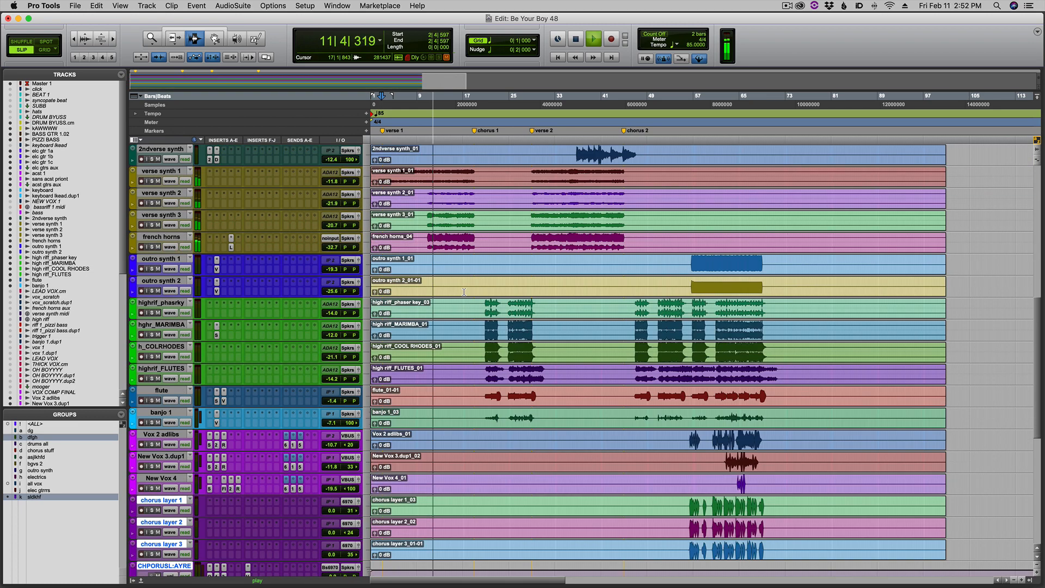
scroll(464, 292, down, 1)
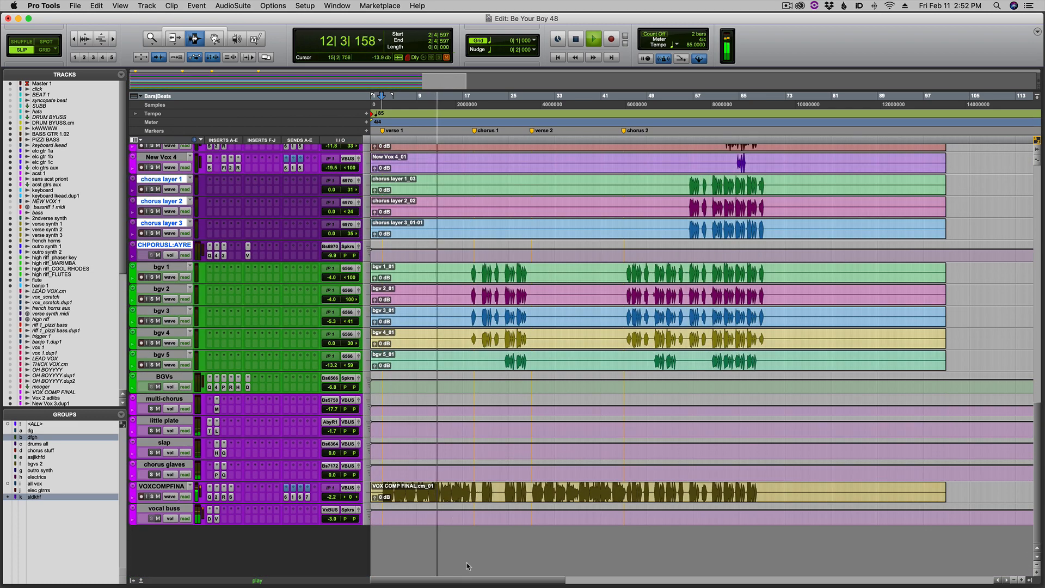
key(space)
Select the VOX COMP FINAL clip from the start of verse 1 to bar 13 and solo its track in the Mix window.
click(440, 488)
key(super+bracketright)
key(super+bracketright)
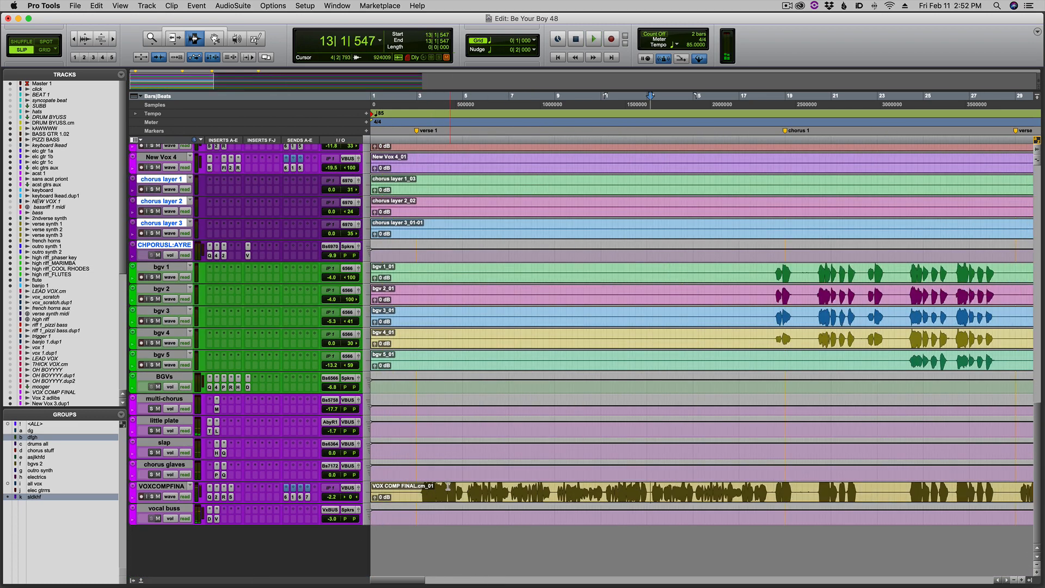
drag(420, 488, 654, 499)
key(super+equal)
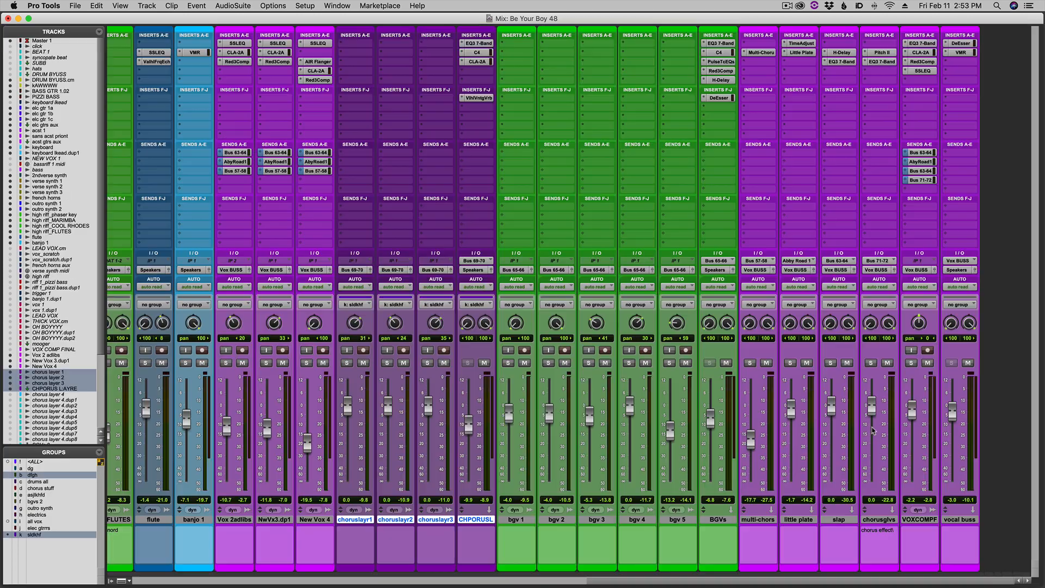
click(909, 362)
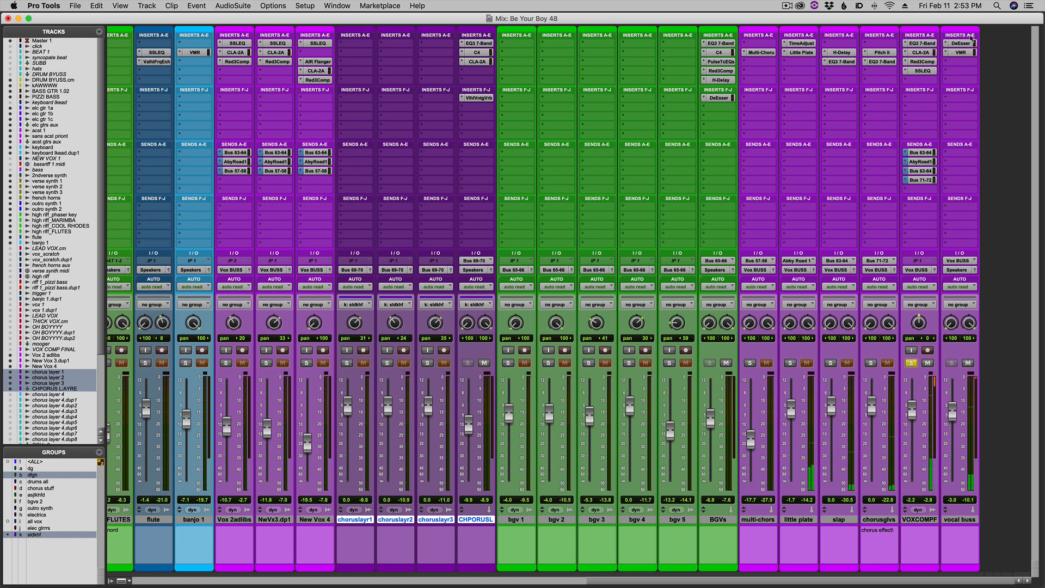
Inspect the lead vocal's EQ3 7-Band, CLA-2A, Red 3 Compressor and SSLEQ inserts, and close the plug-in window.
click(921, 43)
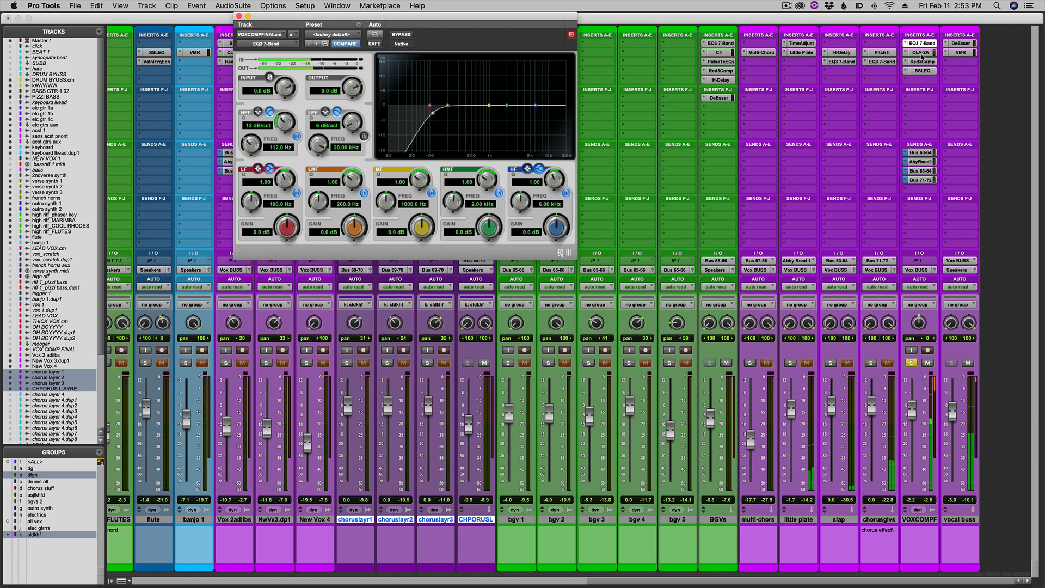
click(922, 52)
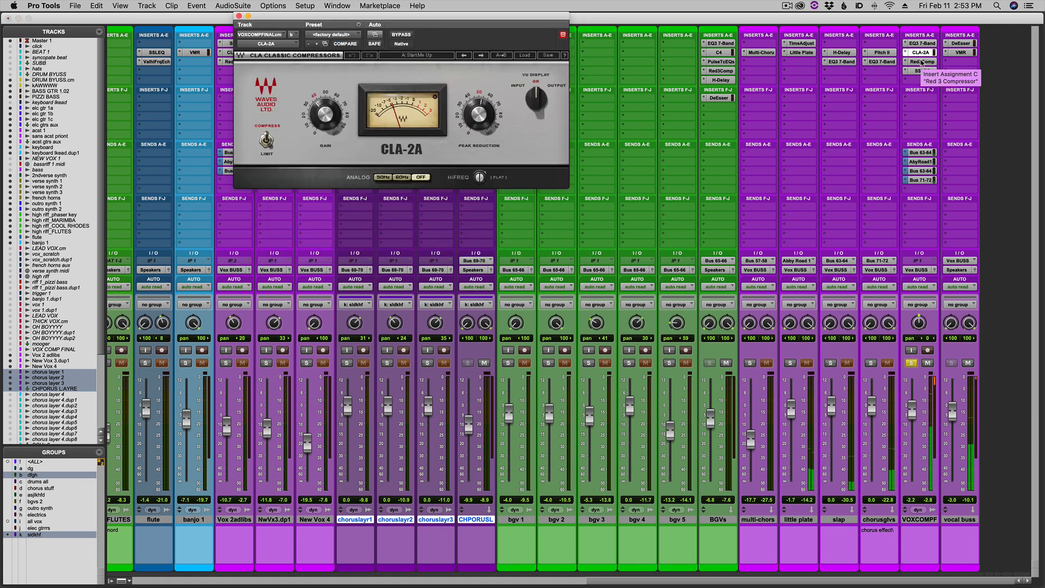
click(921, 61)
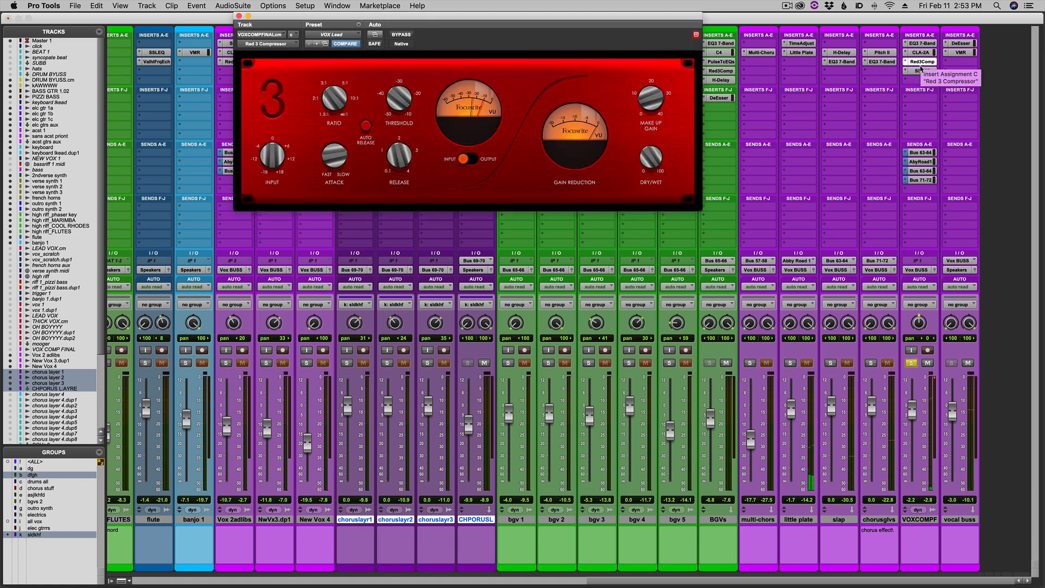
click(922, 71)
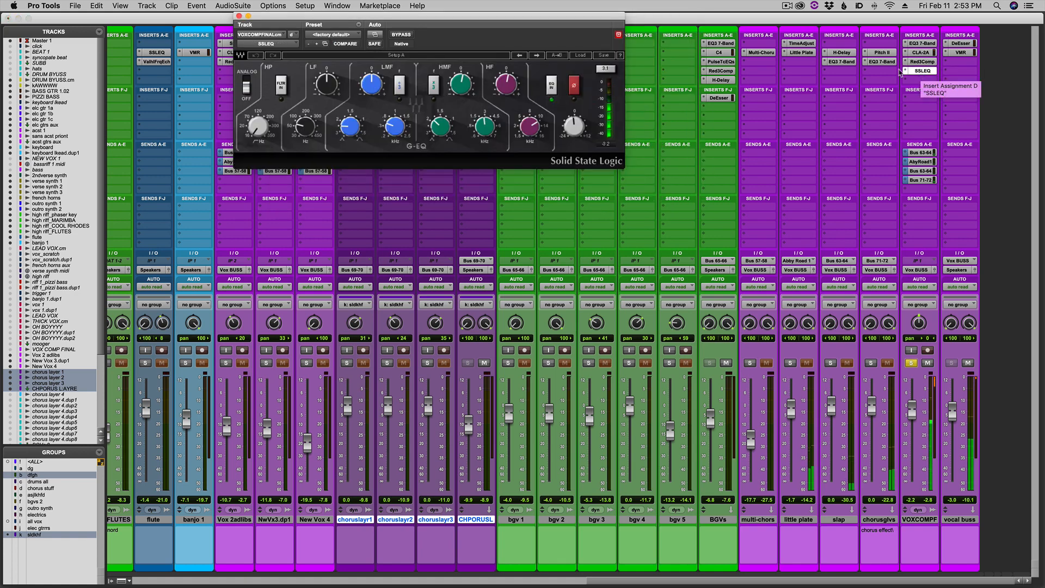
click(239, 16)
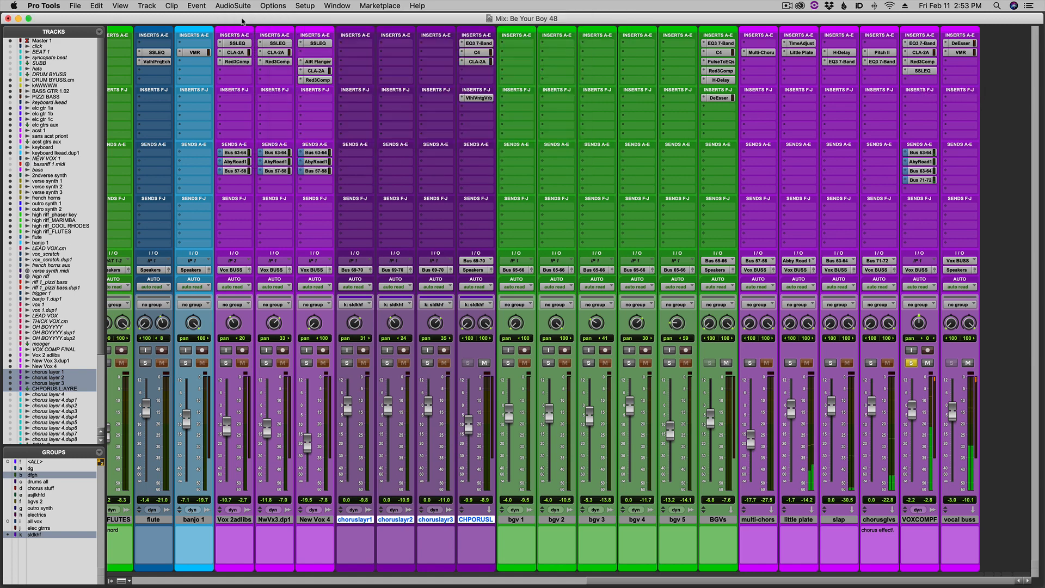
Solo the chorusglvs, slap, little plate and multi-chors effect returns to hear them with the lead vocal.
click(870, 364)
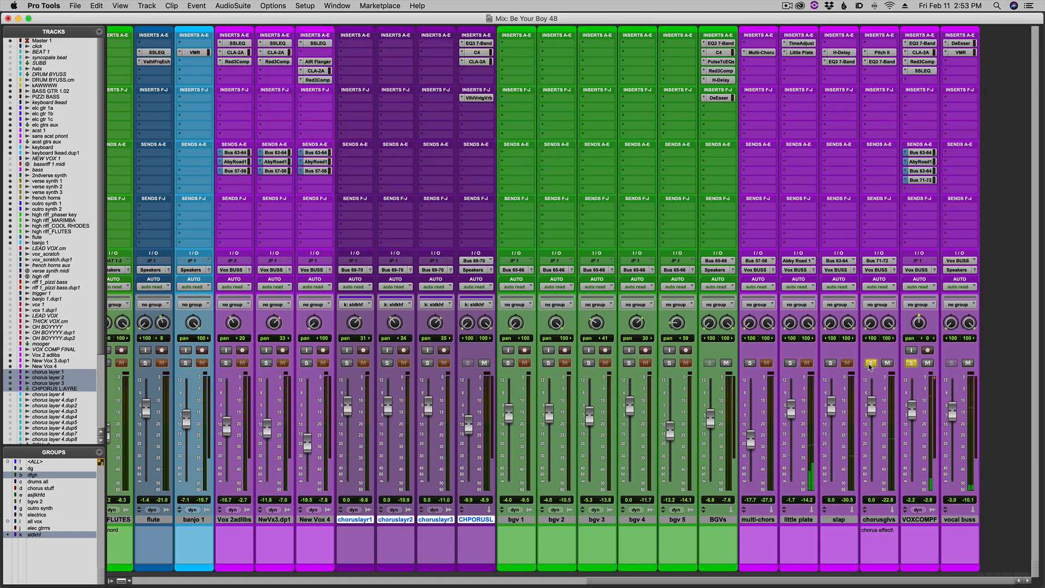
click(830, 363)
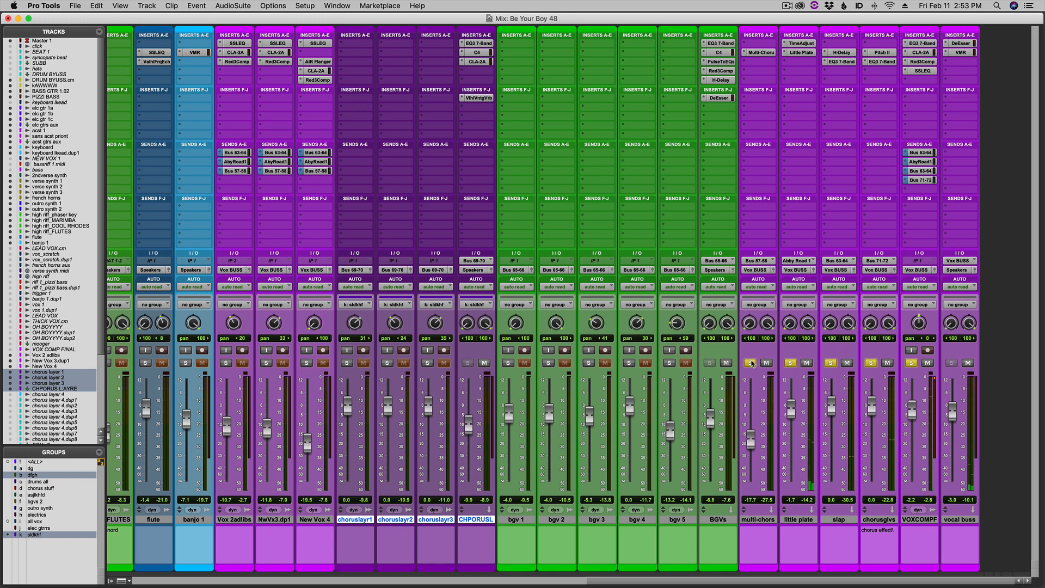
key(super+equal)
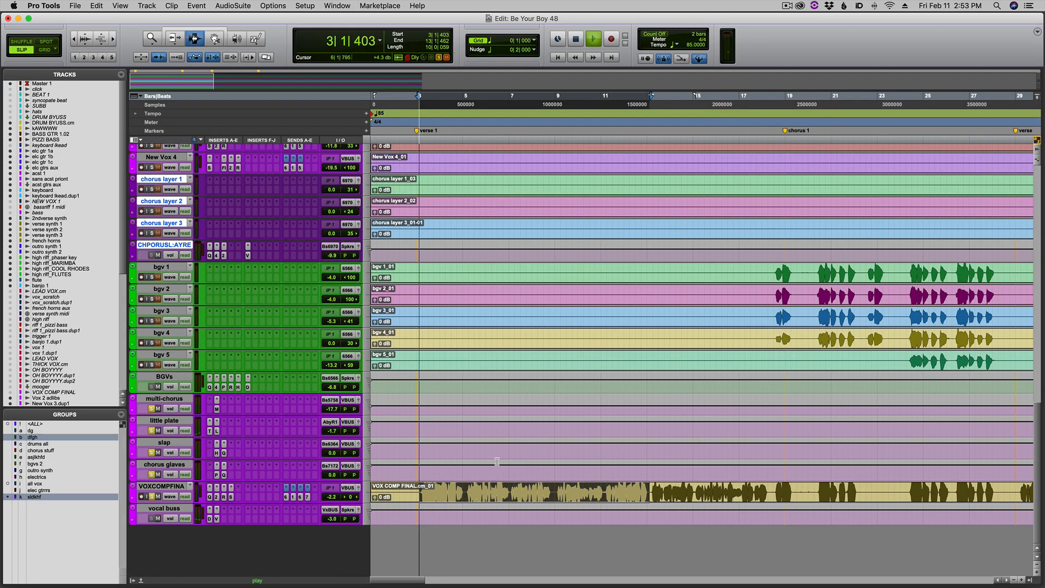
key(super+equal)
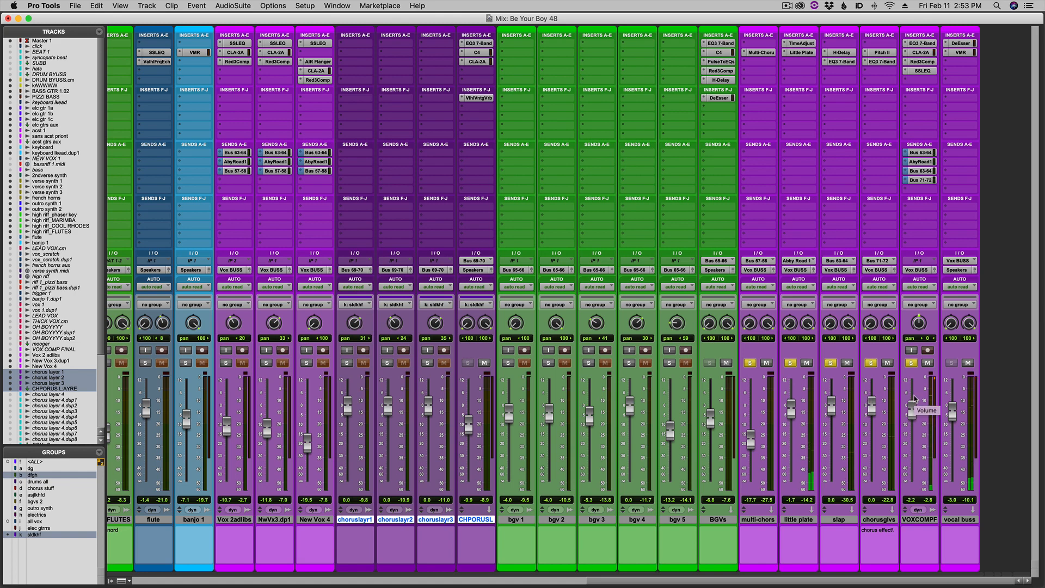
Clear the solos on the vocal effect returns and play the selected verse with the full mix in the Edit window.
key(super+s)
alt+click(869, 363)
key(super+equal)
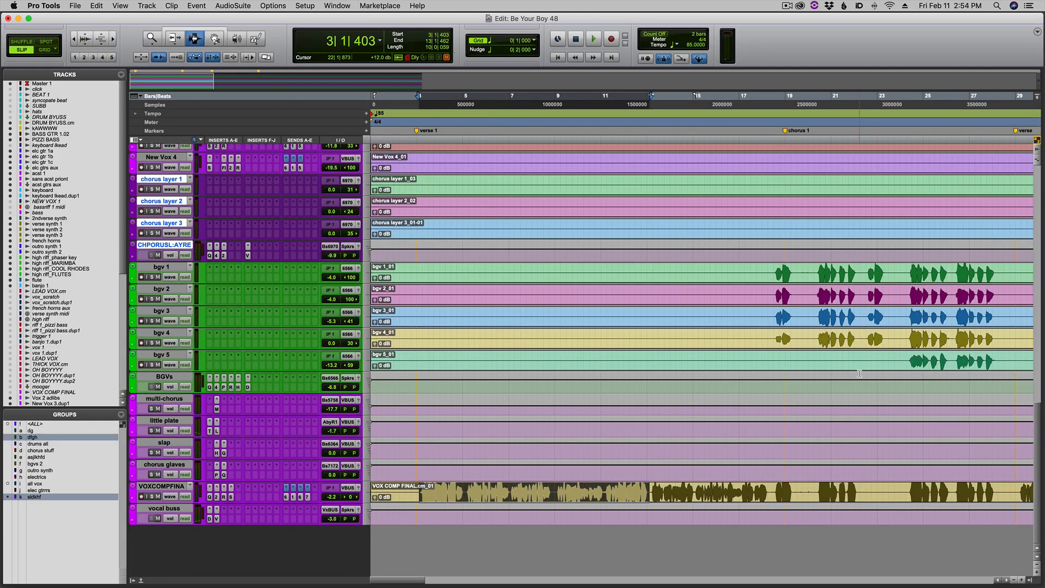
key(space)
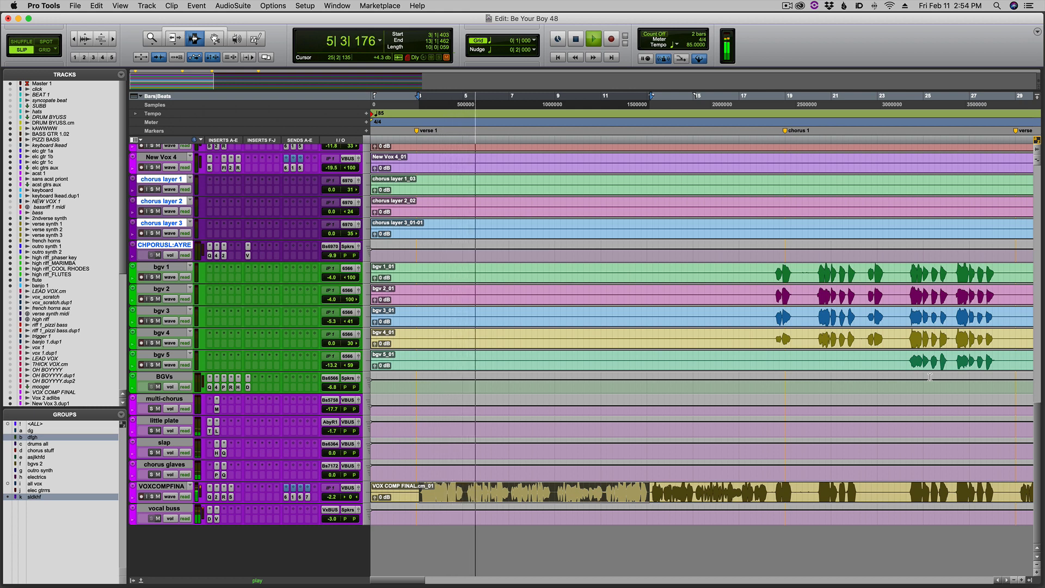
Solo the lead vocal, chorusglvs, slap, little plate and multi-chors channels together, clear all solos and return to the Edit window.
key(super+equal)
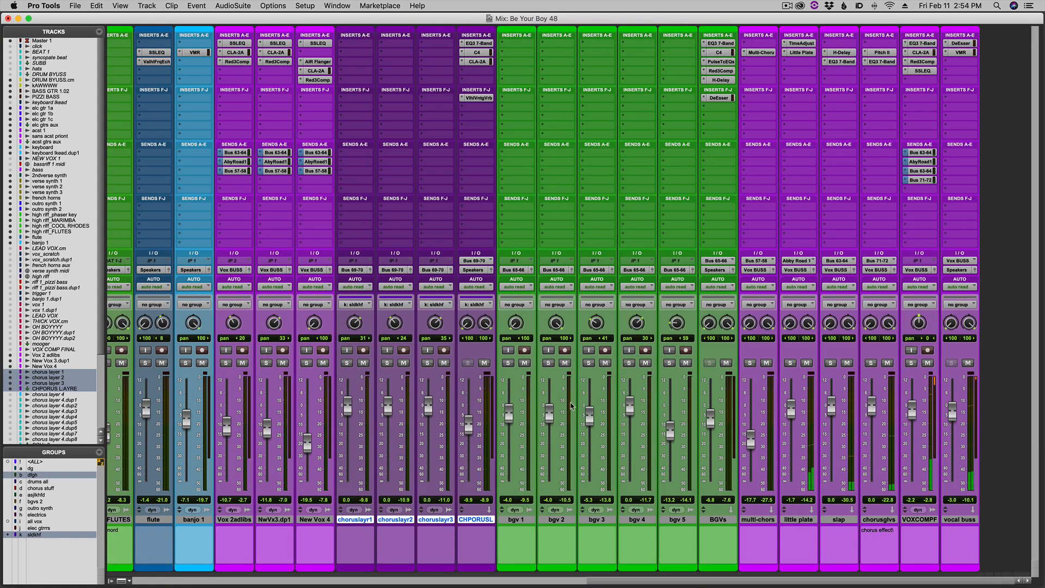
click(911, 363)
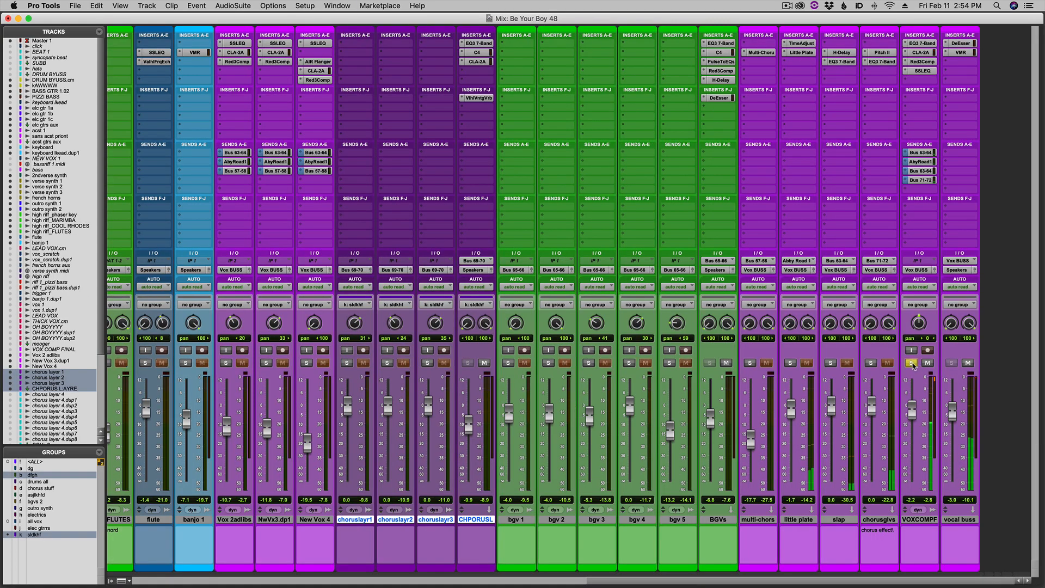
click(870, 362)
click(830, 363)
click(790, 362)
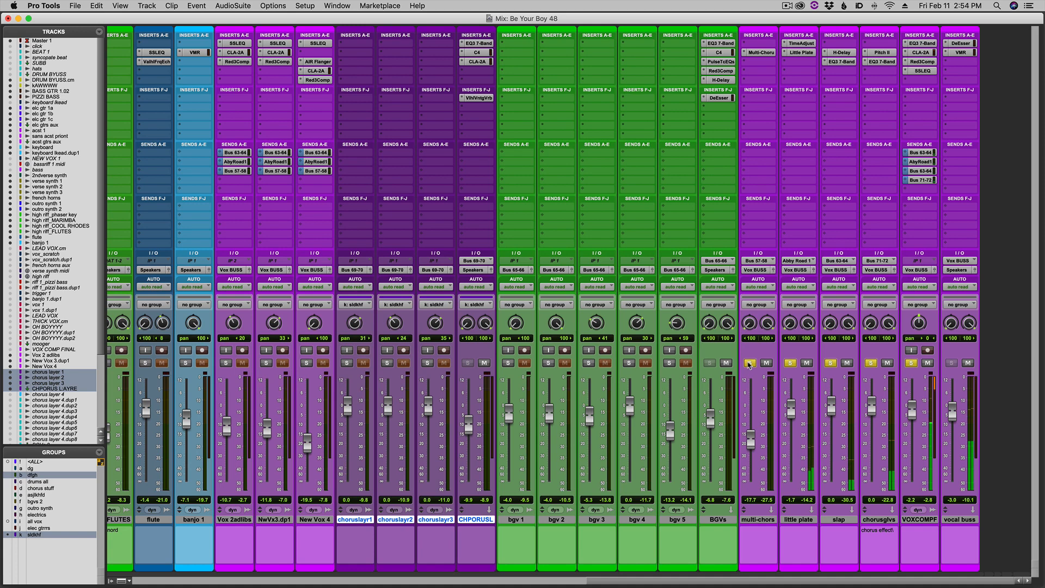
alt+click(749, 363)
key(super+equal)
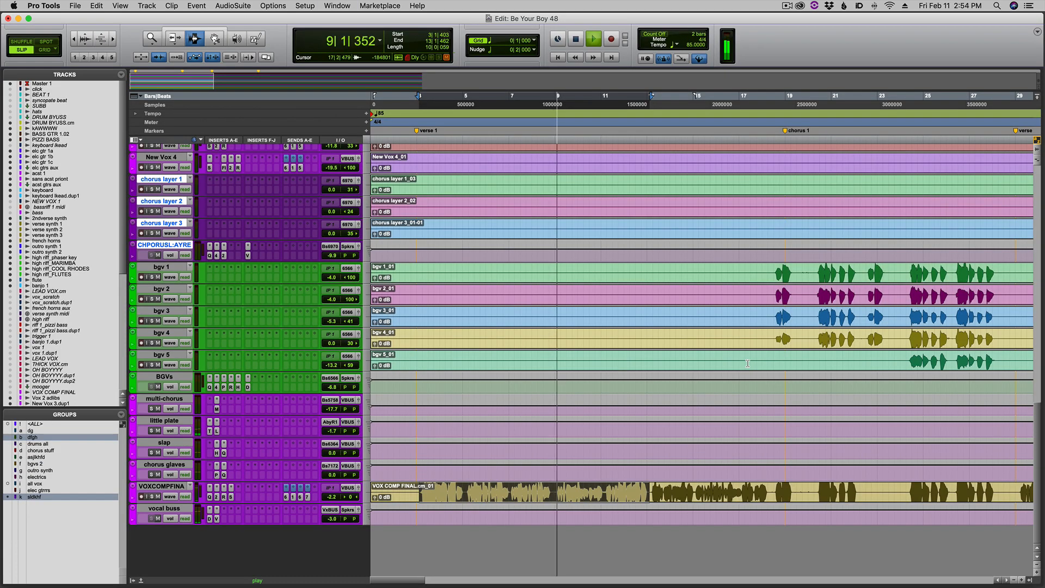
Stop playback and select the verse synth 2, verse synth 3 and french horns clips from about bar 11 to chorus 1.
scroll(745, 377, up, 12)
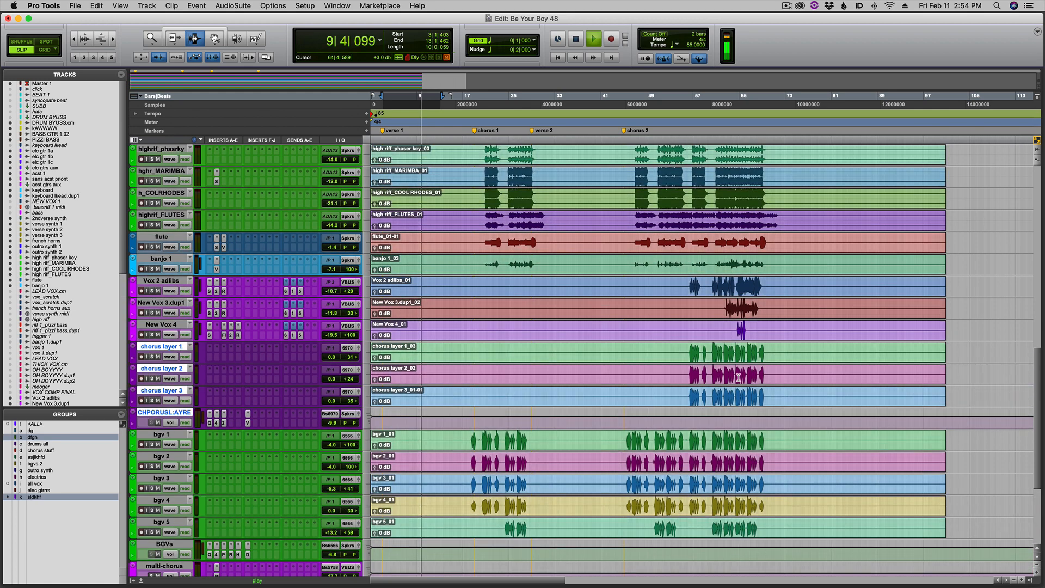
scroll(738, 375, up, 5)
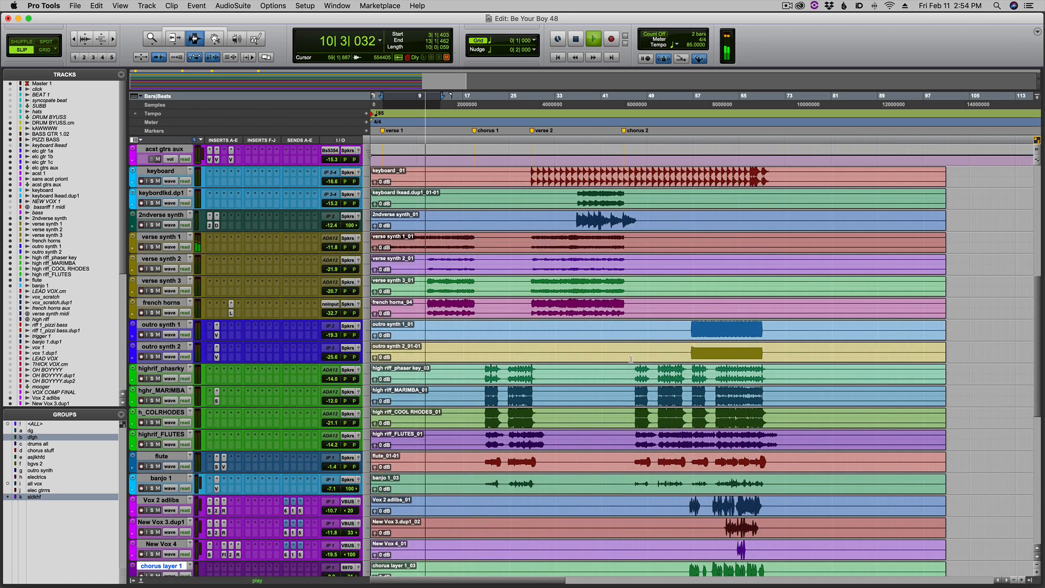
key(space)
click(467, 263)
key(super+bracketright)
key(super+bracketright)
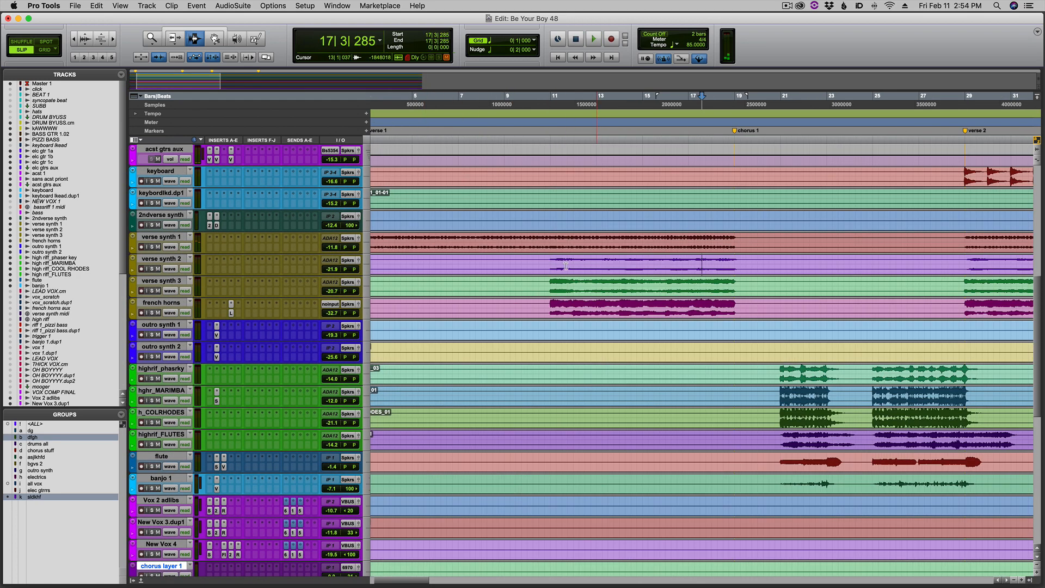
drag(547, 257, 734, 302)
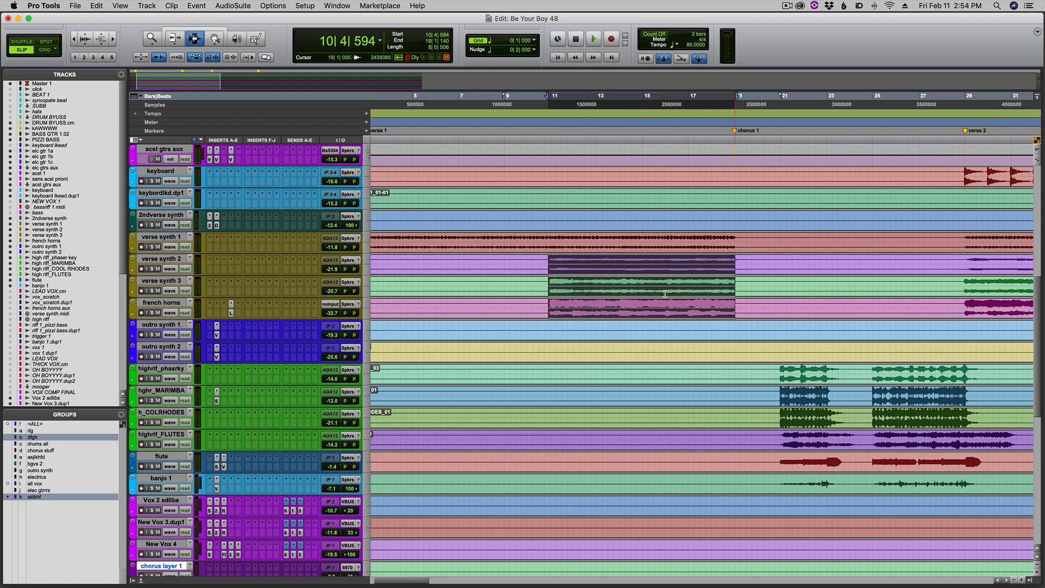
Play the selection while soloing verse synth 2 and verse synth 3 individually, and build up to both together with the french horns.
click(151, 269)
key(space)
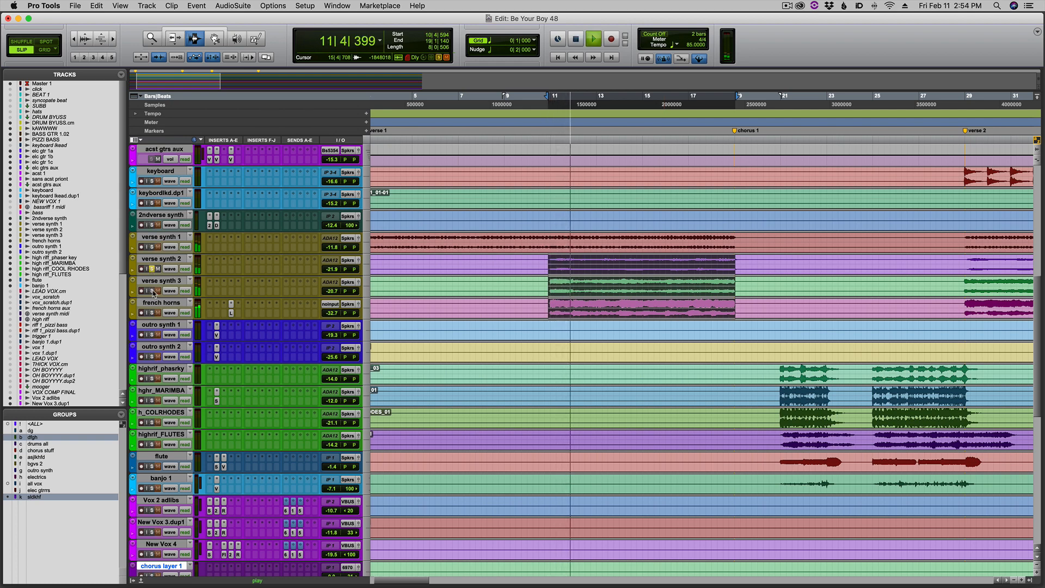
click(152, 291)
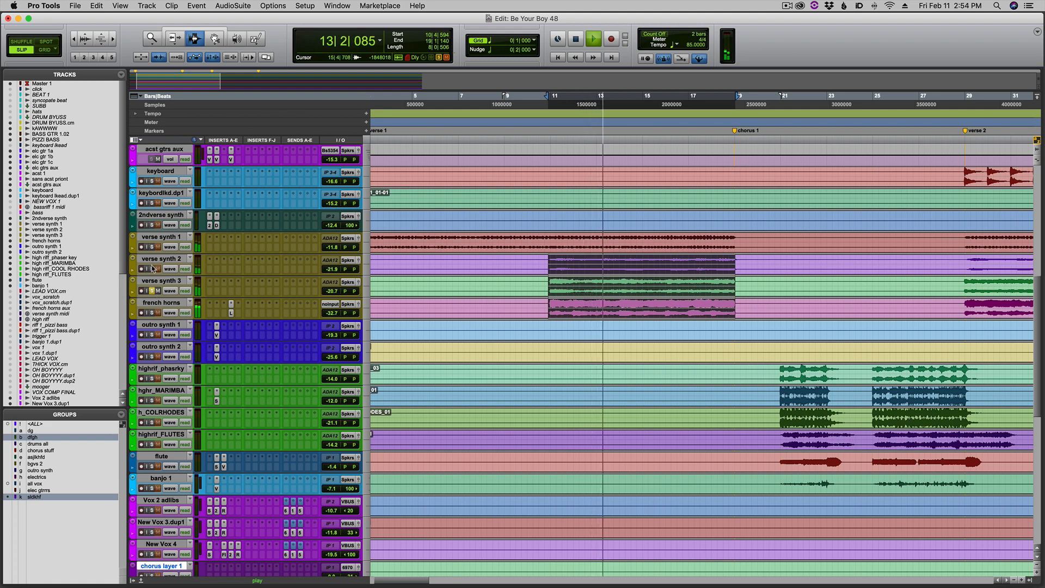
click(152, 269)
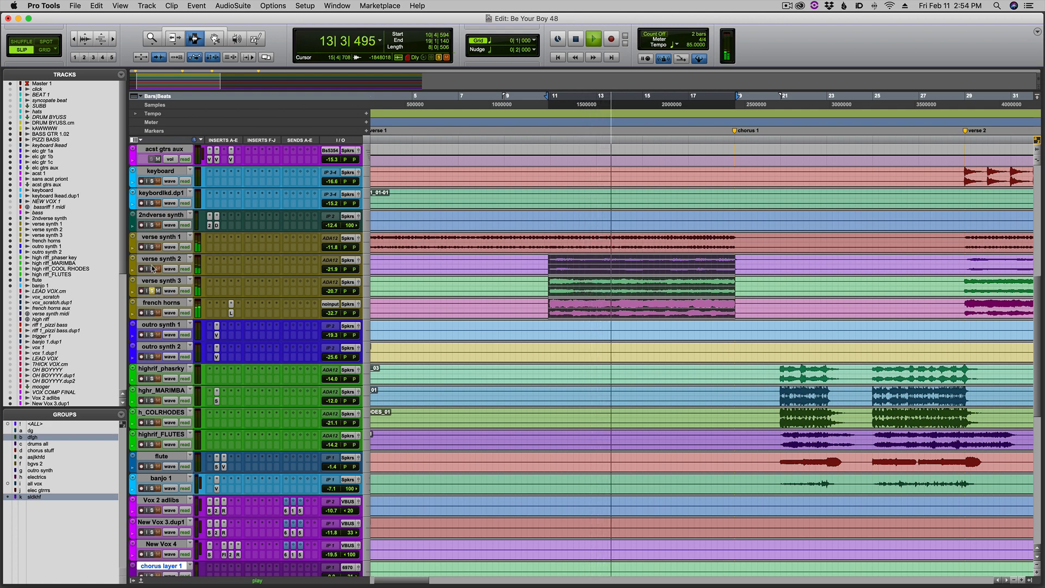
click(152, 313)
Examine the verse synth and french horns channels and comments in the Mix window, and play the soloed layers from the Edit window.
key(super+equal)
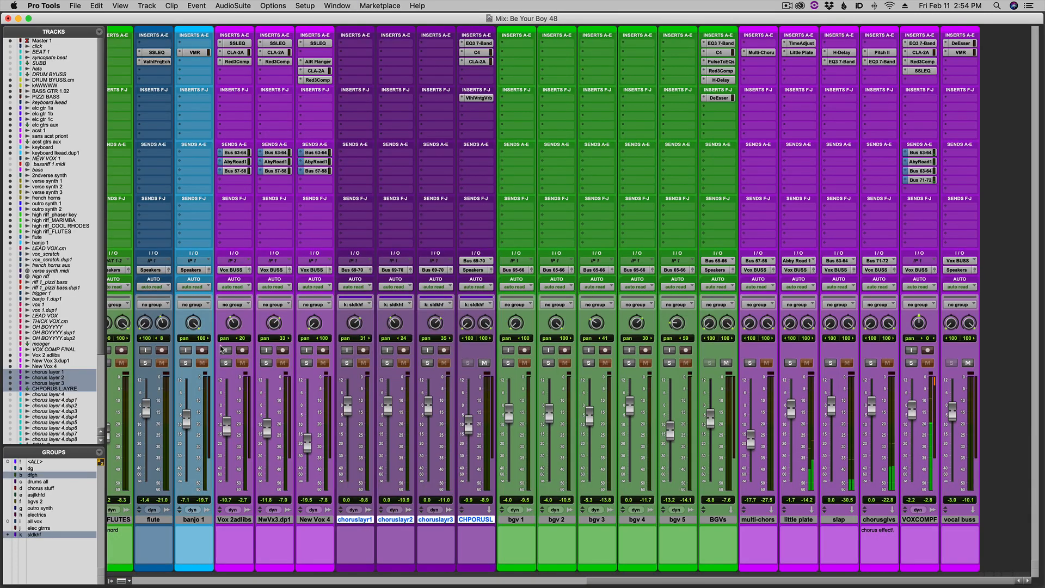
scroll(336, 418, left, 8)
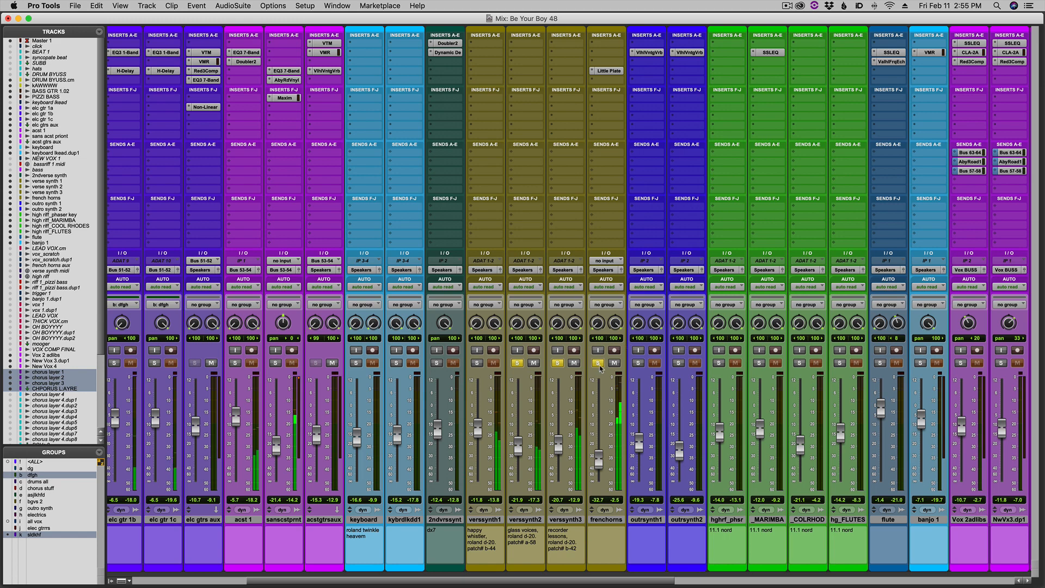
key(super+equal)
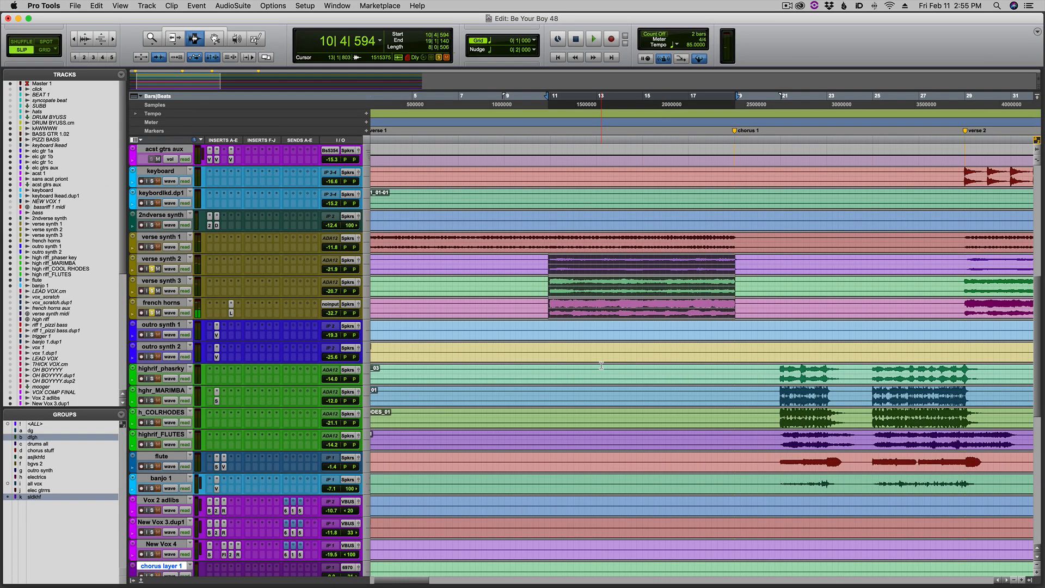
key(space)
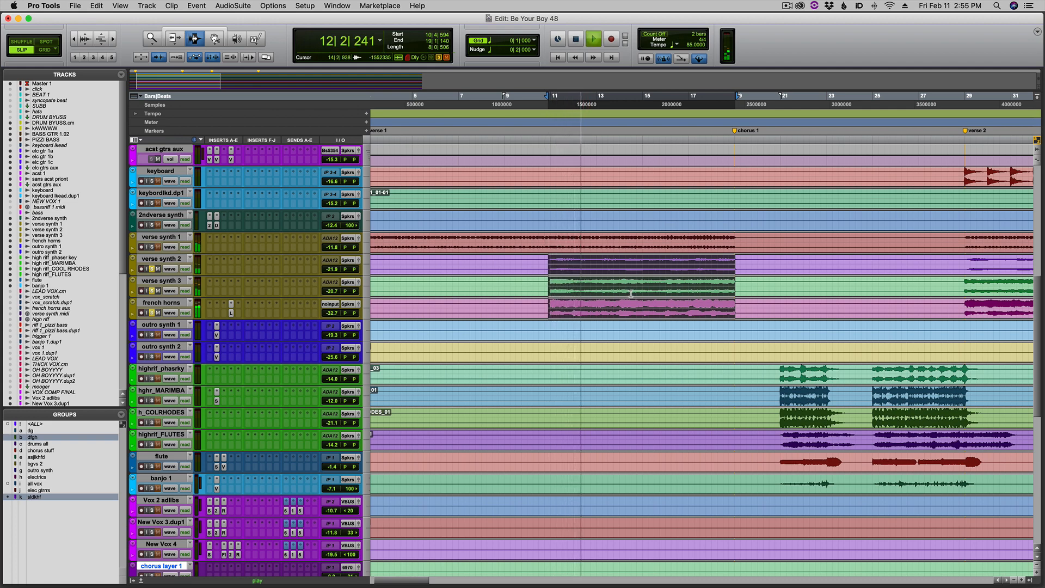
Clear the verse synth and french horns solos in the Mix window to hear the layers in the full mix.
key(super+equal)
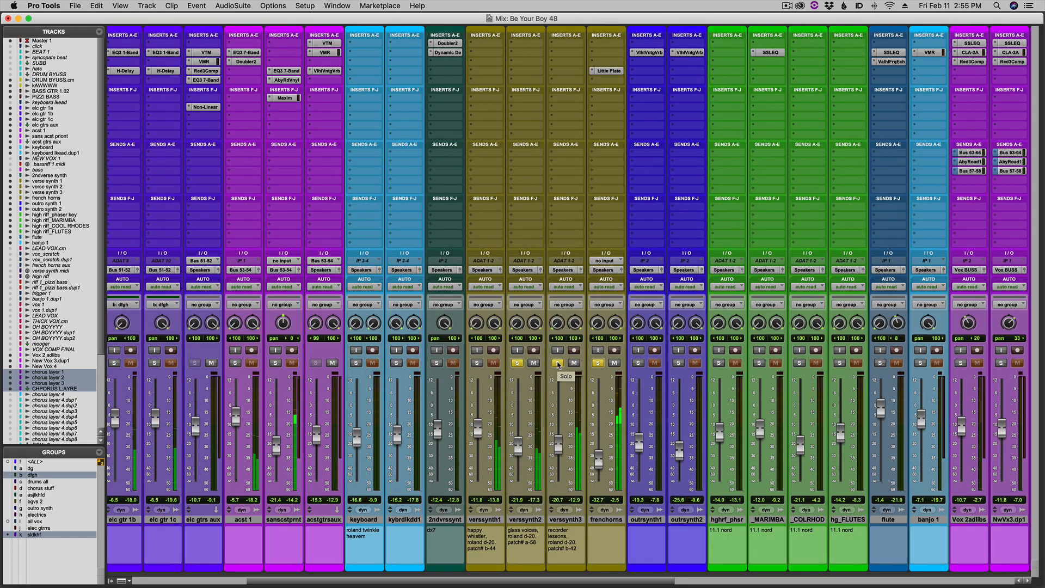
alt+click(558, 363)
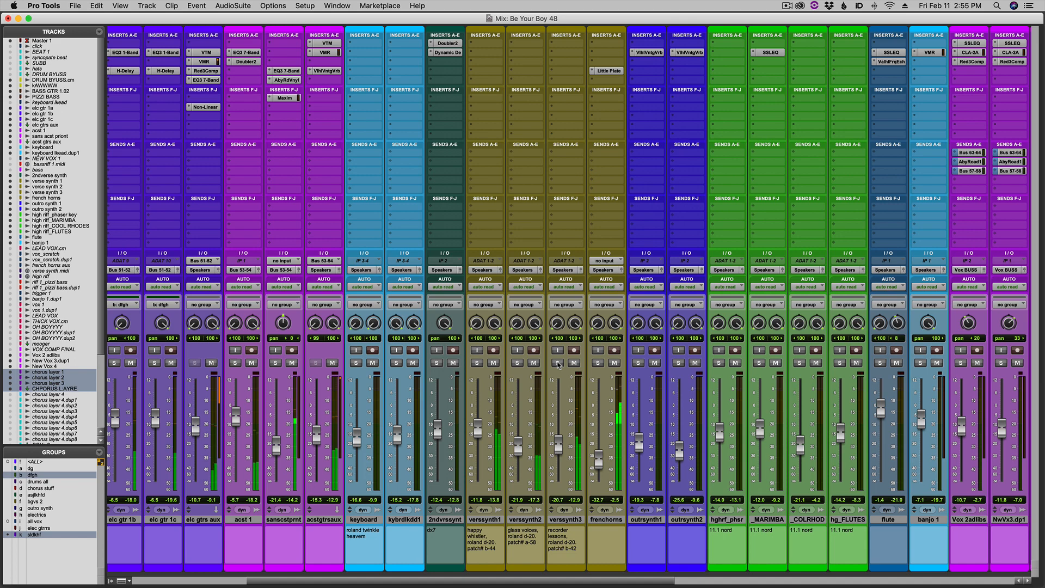
key(super+equal)
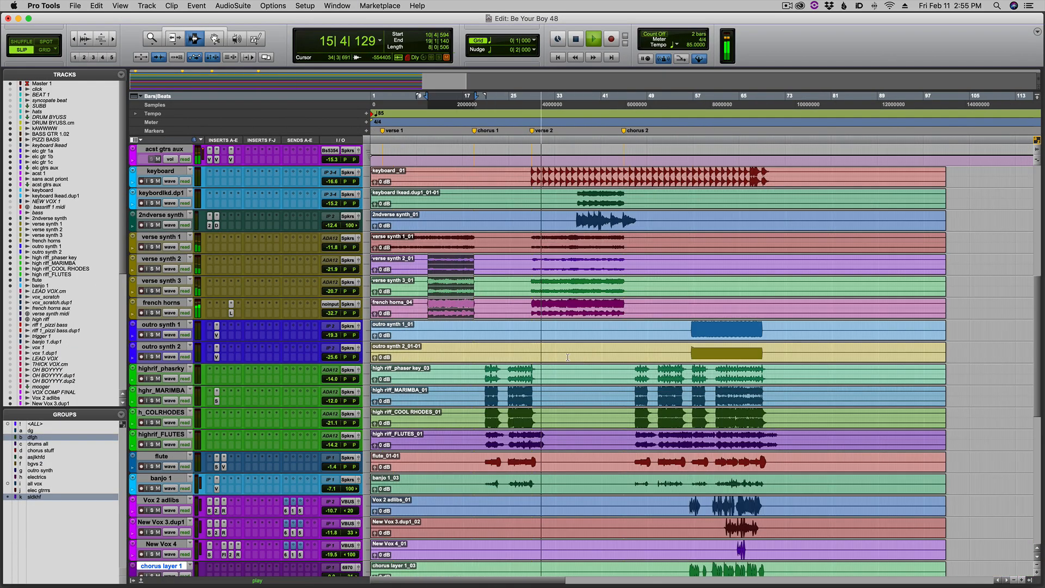
Select the elc gtr 1a, 1b and 1c clips from bar 10 to bar 20, and play them soloed with elc gtrs aux.
click(610, 288)
scroll(609, 297, up, 10)
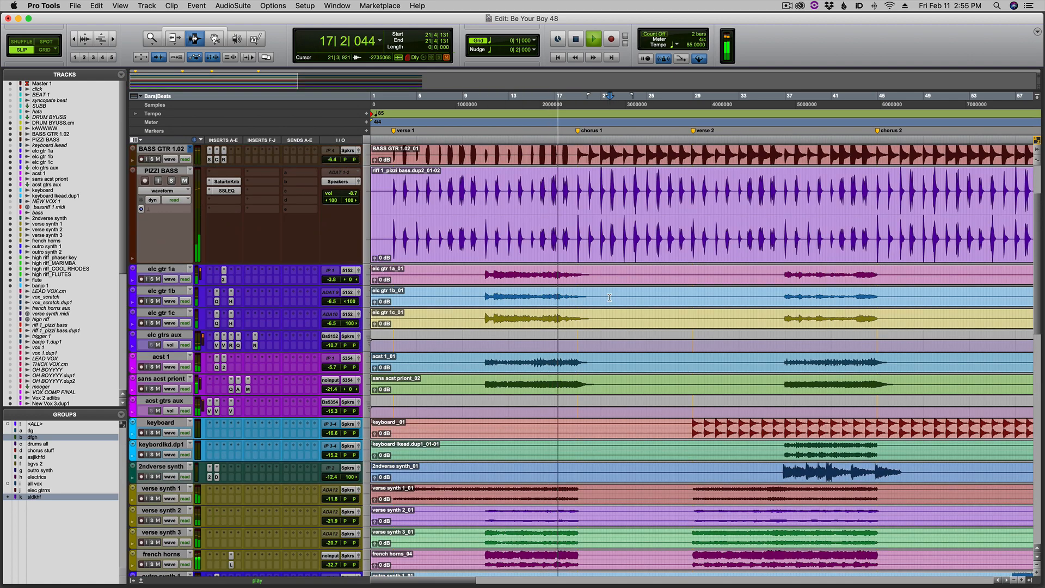
key(space)
key(super+bracketright)
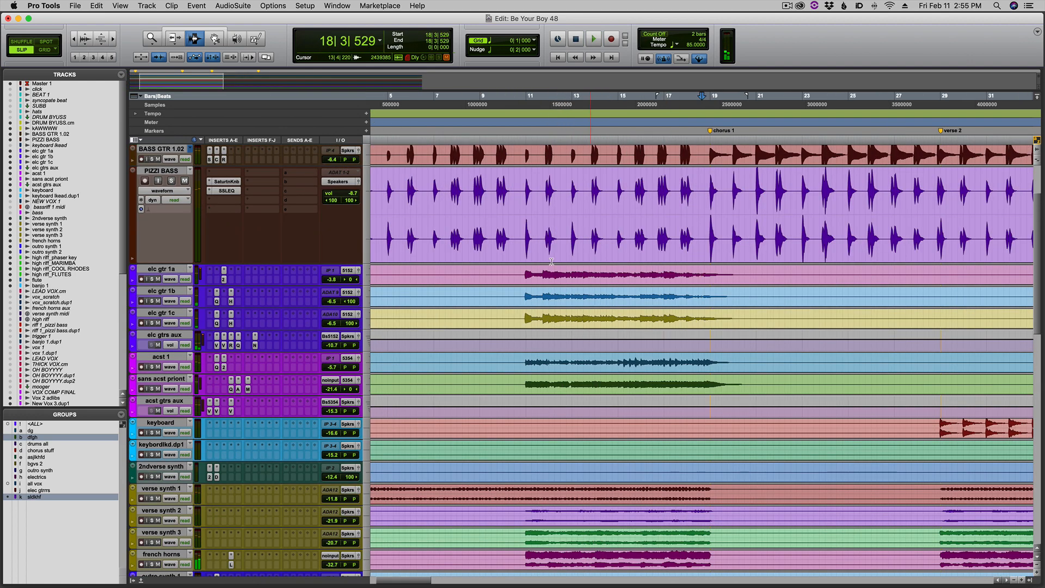
drag(522, 274, 737, 326)
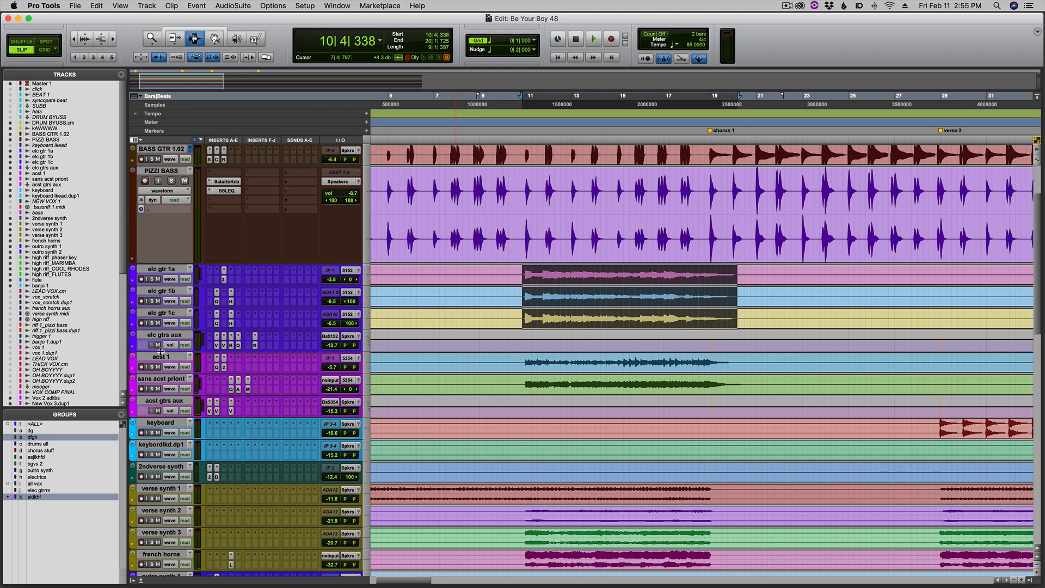
click(152, 279)
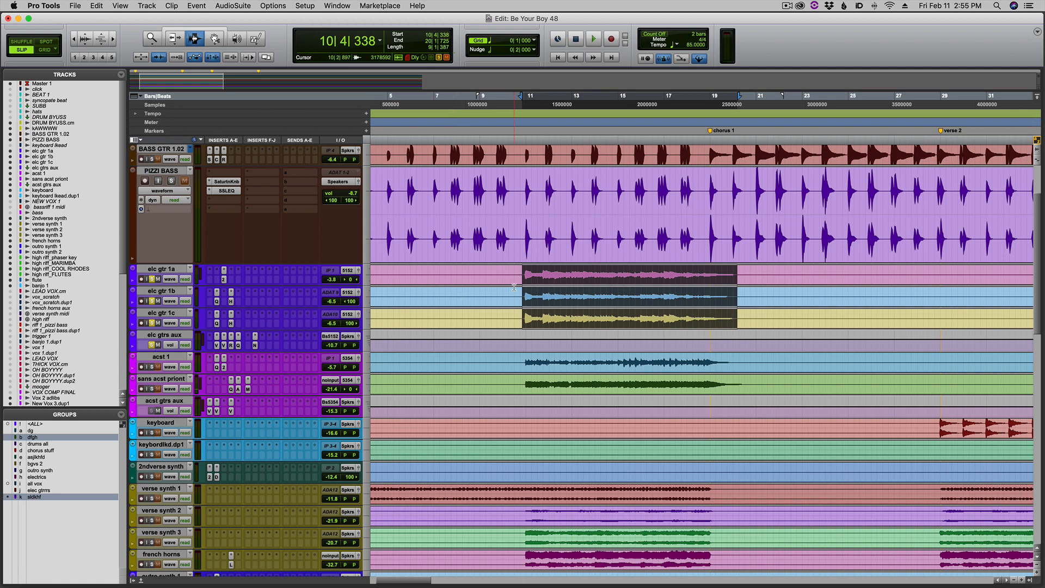
key(space)
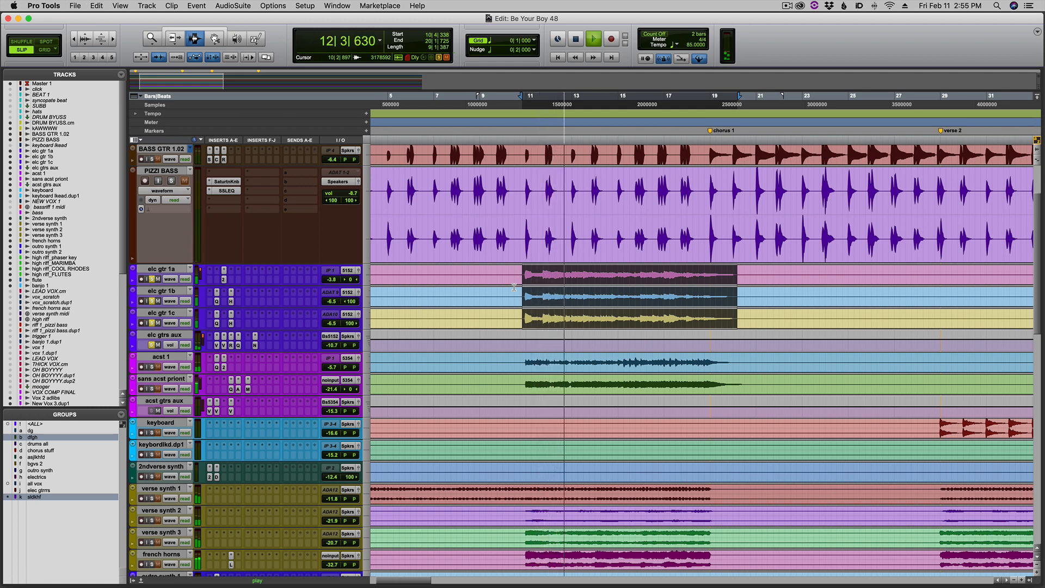
Bypass the VTM, VMR, Red3Comp, EQ3 7-Band and Non-Linear inserts on the elc gtrs aux channel in the Mix window.
key(super+equal)
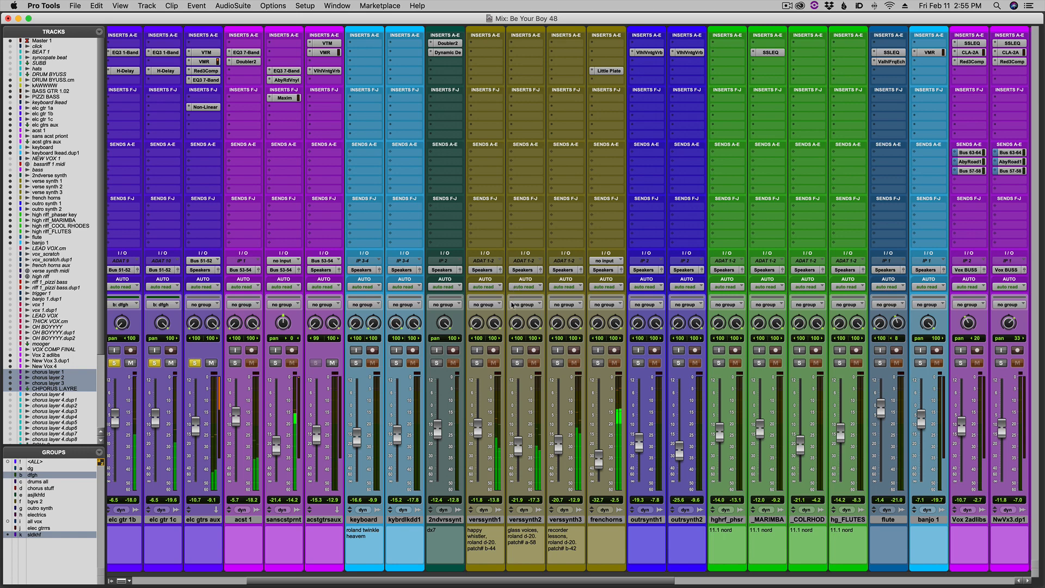
scroll(512, 306, left, 5)
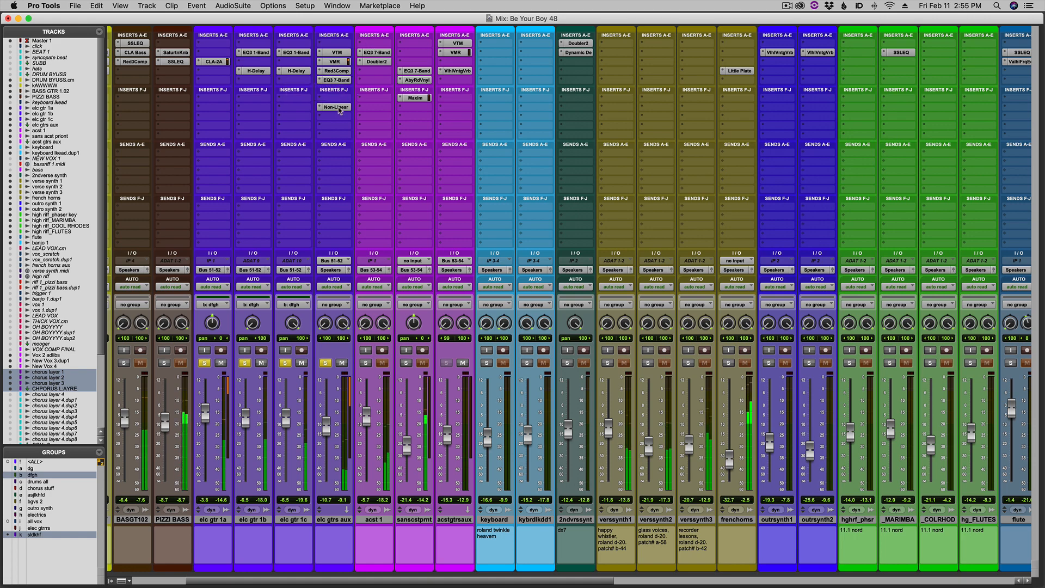
super+click(339, 107)
super+click(341, 82)
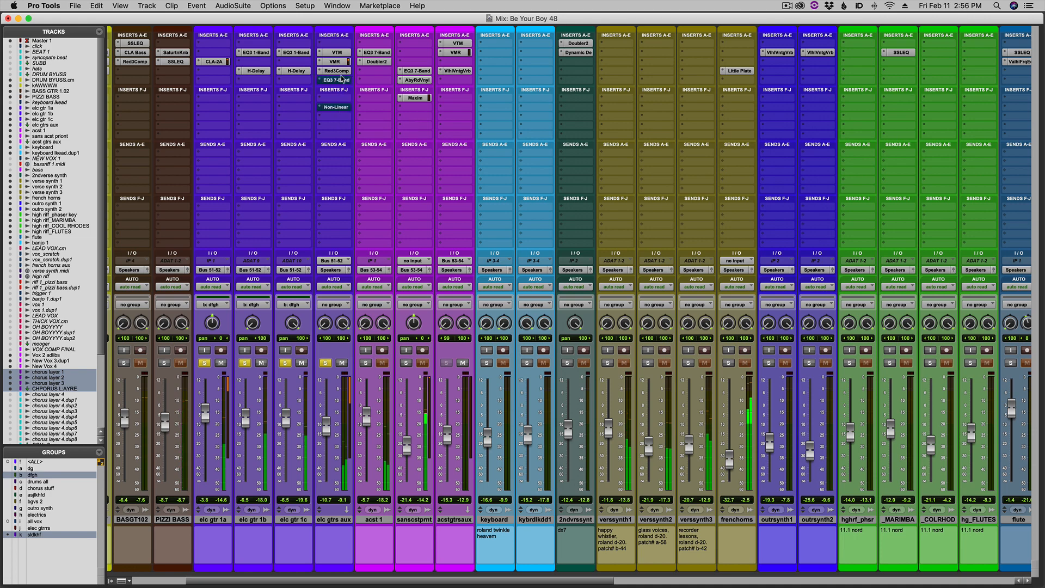
super+click(342, 80)
super+click(344, 61)
super+click(338, 52)
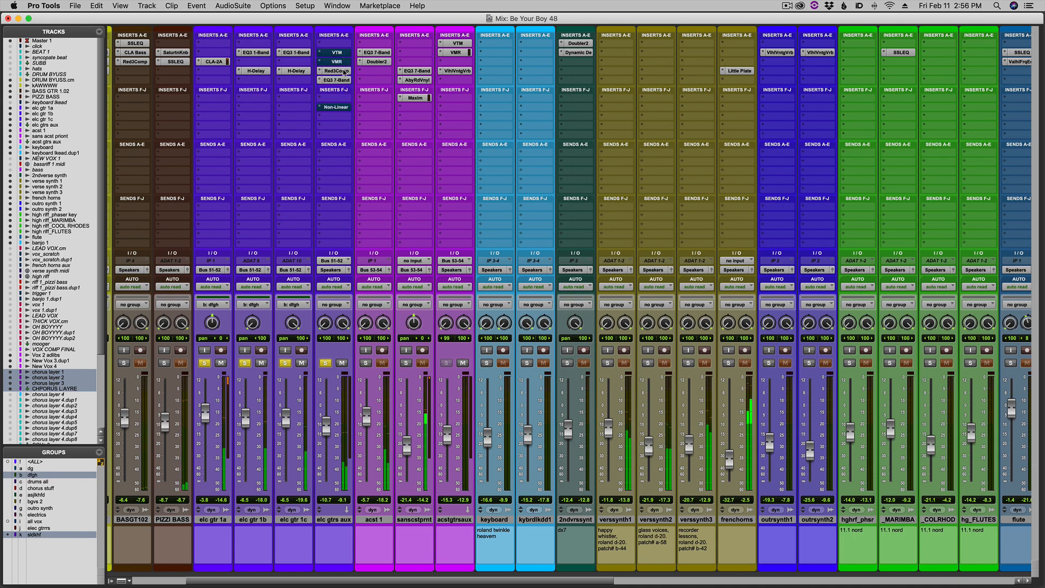
super+click(336, 70)
super+click(336, 80)
Bypass EQ3 1-Band and H-Delay on elc gtr 1c and elc gtr 1b, and CLA-2A on elc gtr 1a.
super+click(305, 71)
super+click(299, 52)
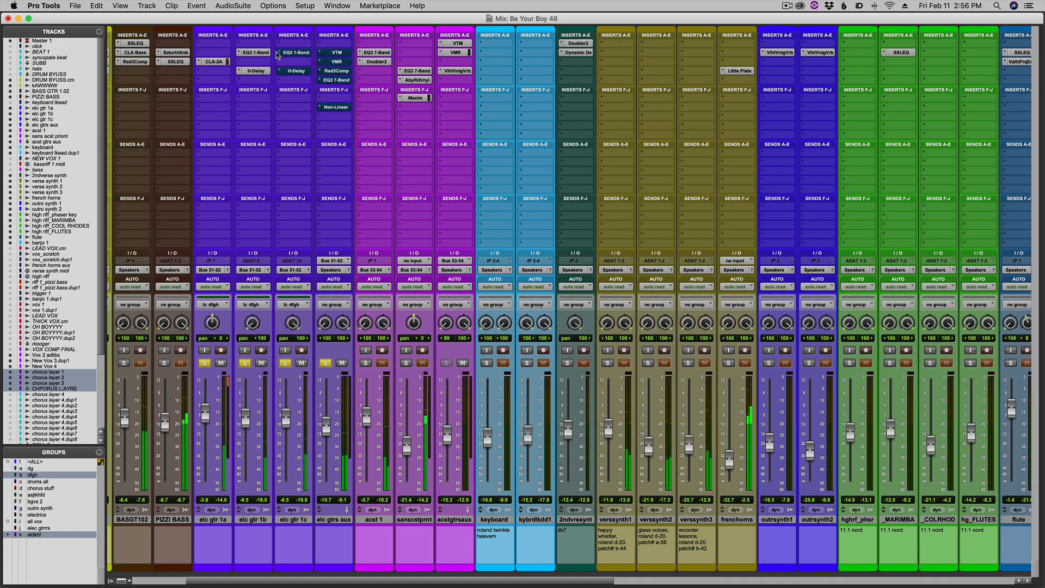
super+click(259, 53)
super+click(263, 73)
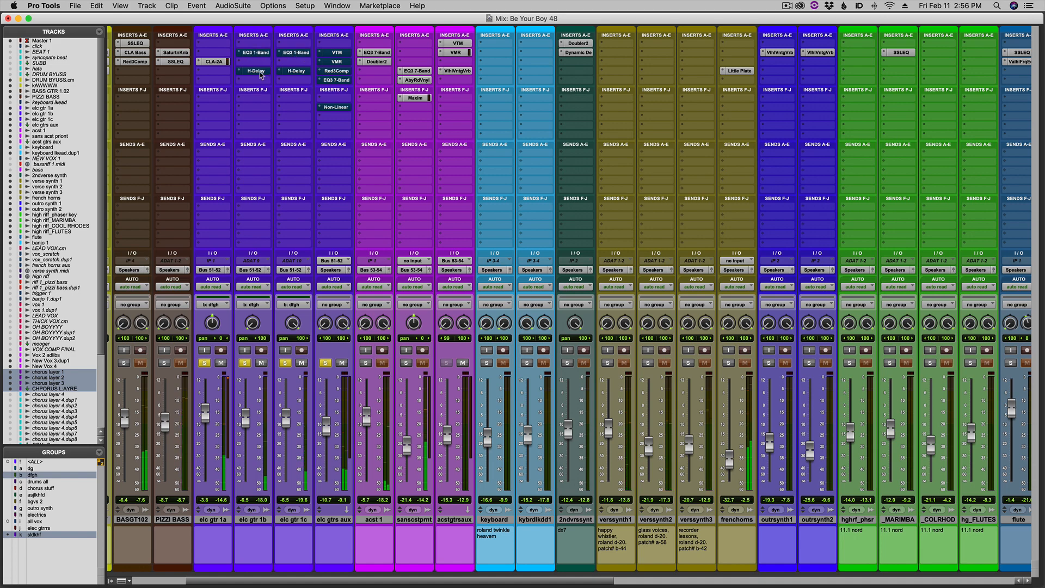
super+click(224, 63)
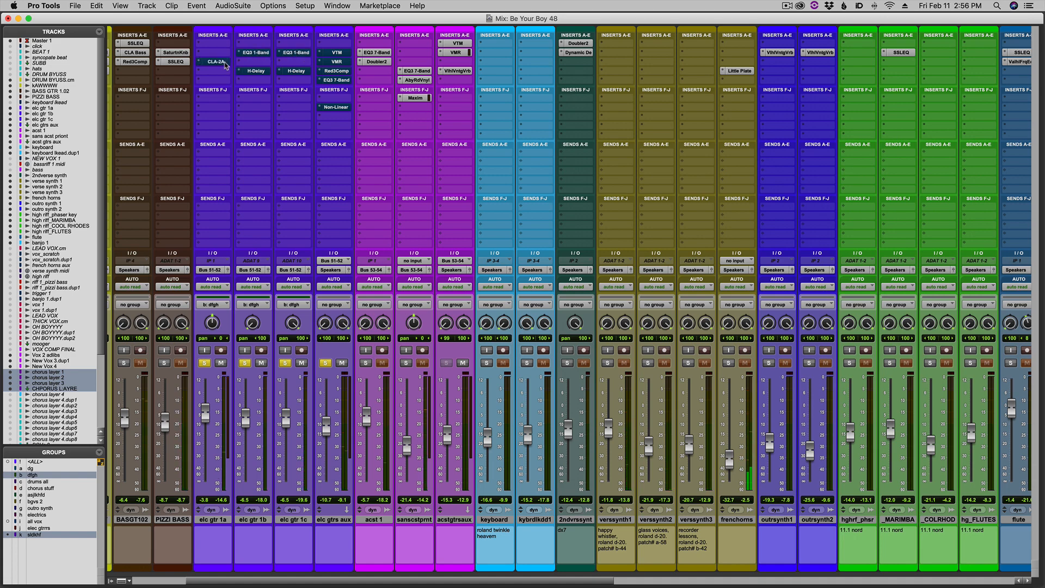
Play the selected electric guitars with their inserts bypassed, check their Mix window channels, and stop playback in the Edit window.
key(super+equal)
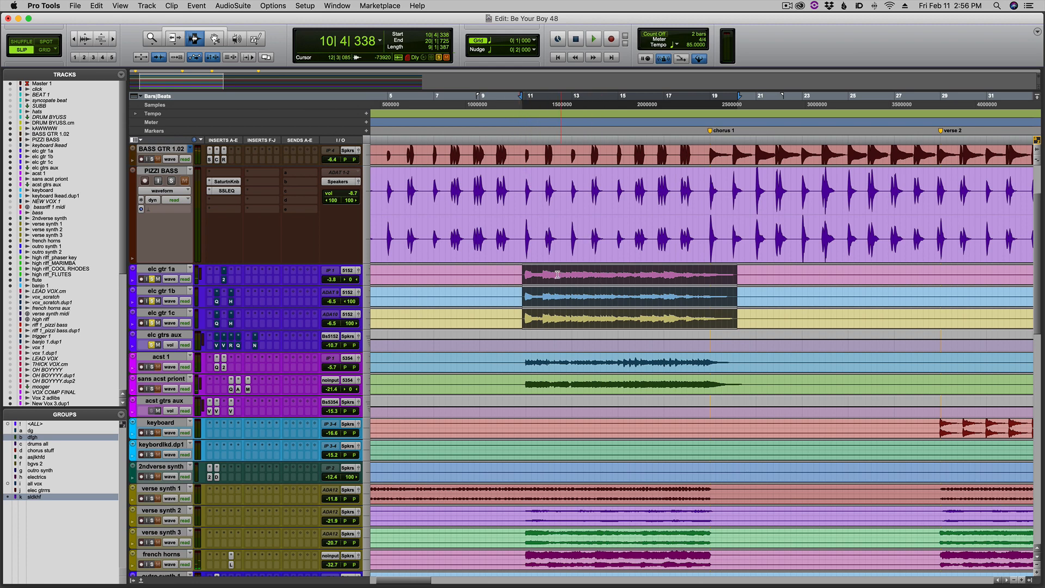
key(space)
key(super+equal)
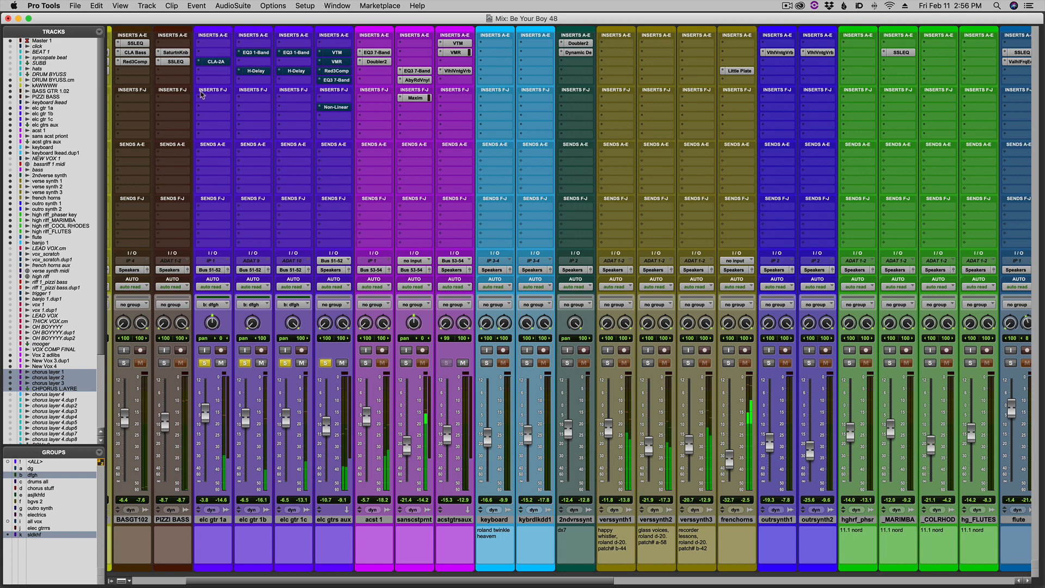
key(super+equal)
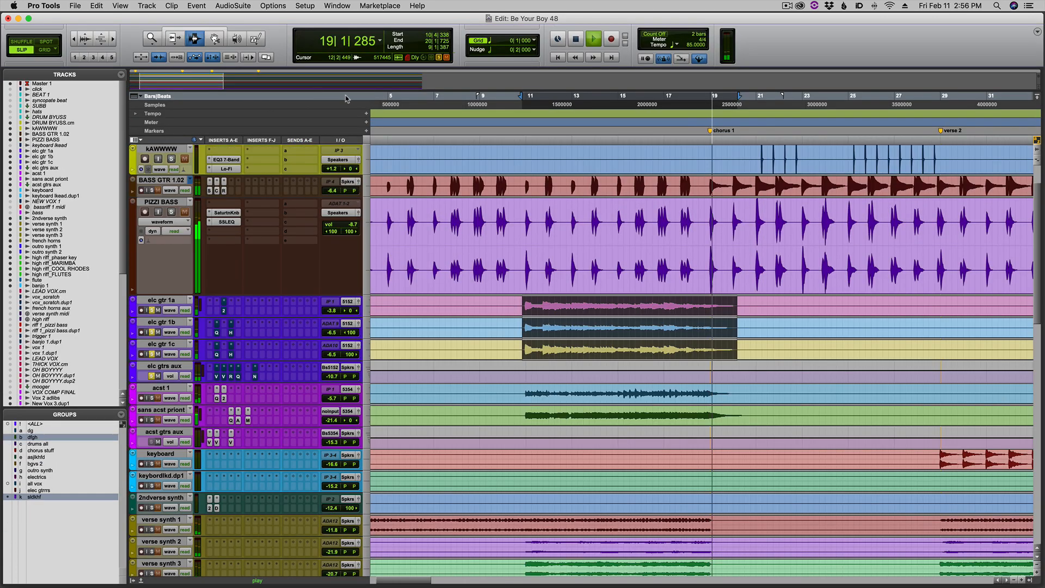
key(space)
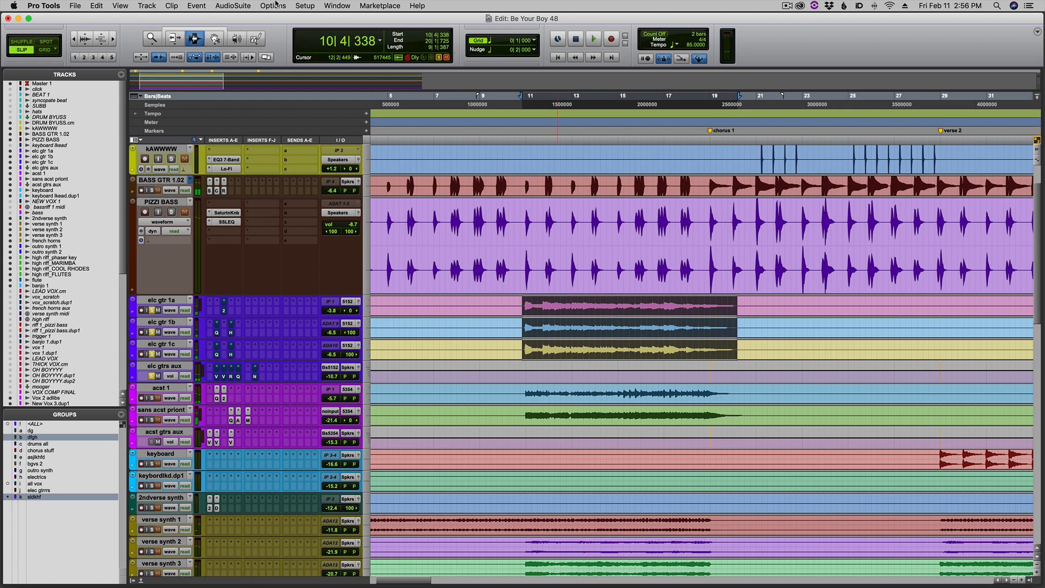
Turn on Loop Playback and play the selected electric guitar clips with their inserts still bypassed.
click(275, 7)
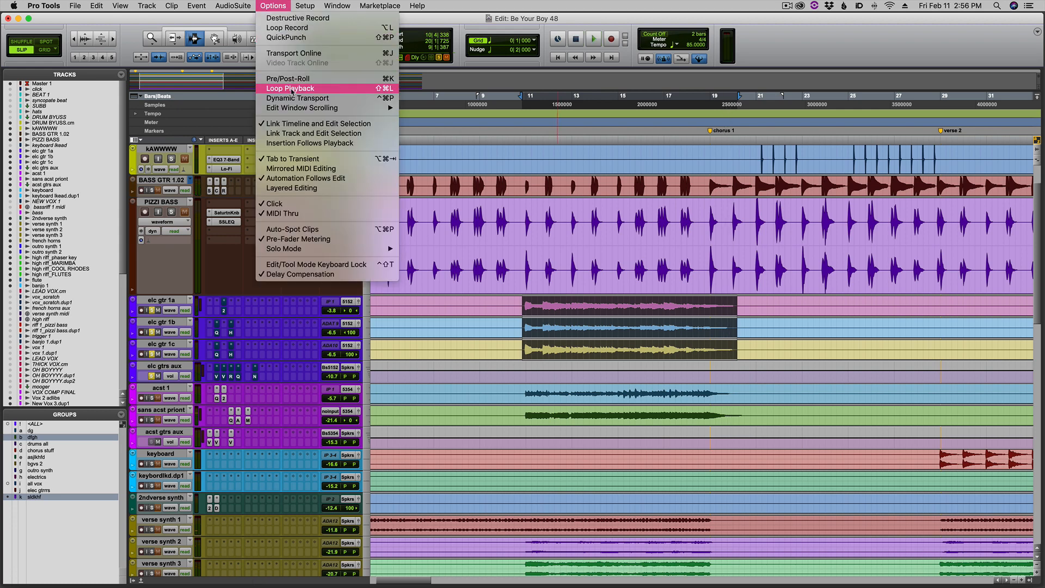
click(473, 249)
key(space)
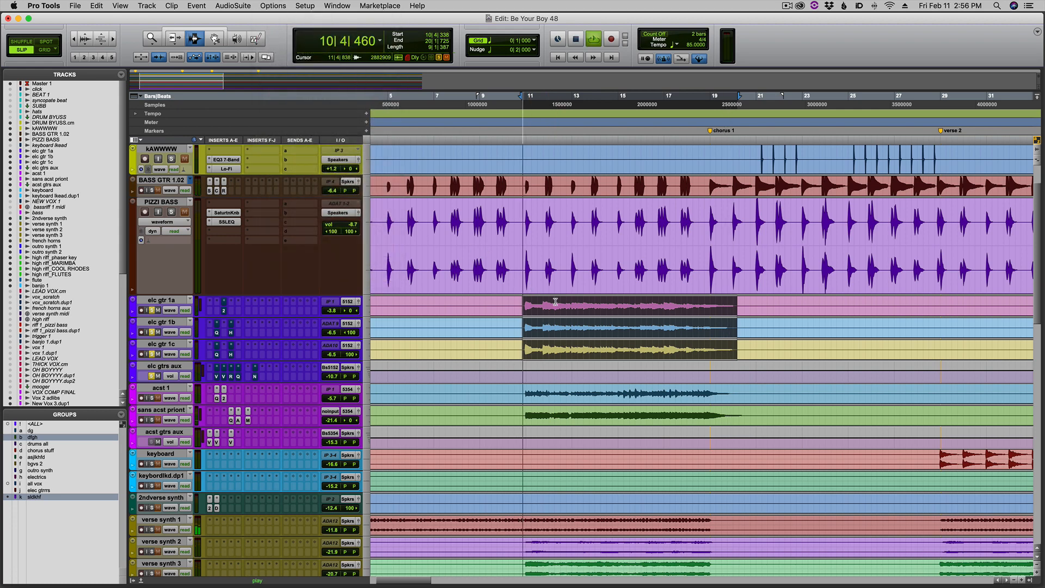
Re-enable CLA-2A on elc gtr 1a, and EQ3 1-Band and H-Delay on elc gtr 1b and elc gtr 1c in the Mix window.
key(super+equal)
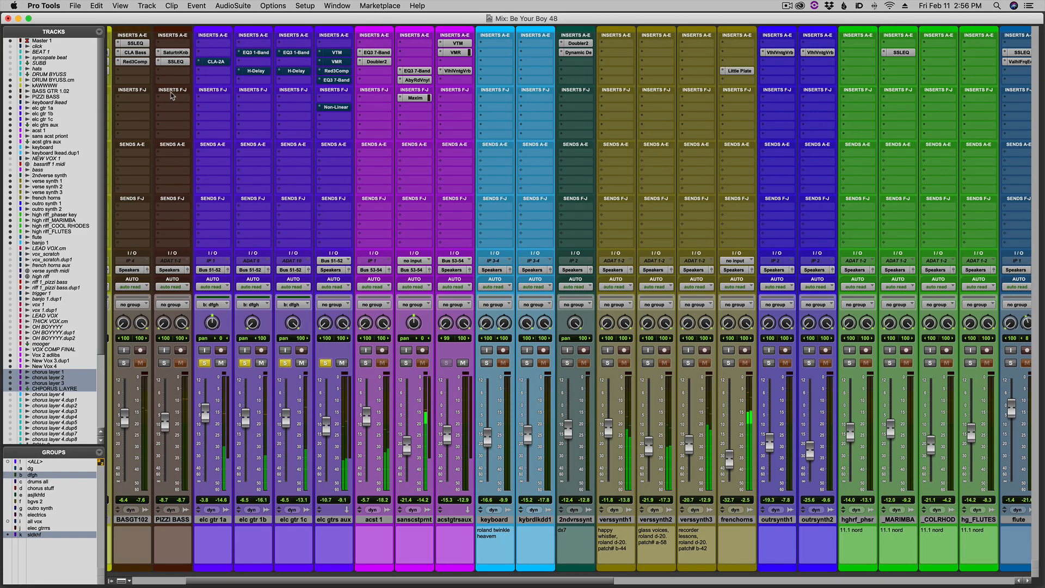
click(217, 62)
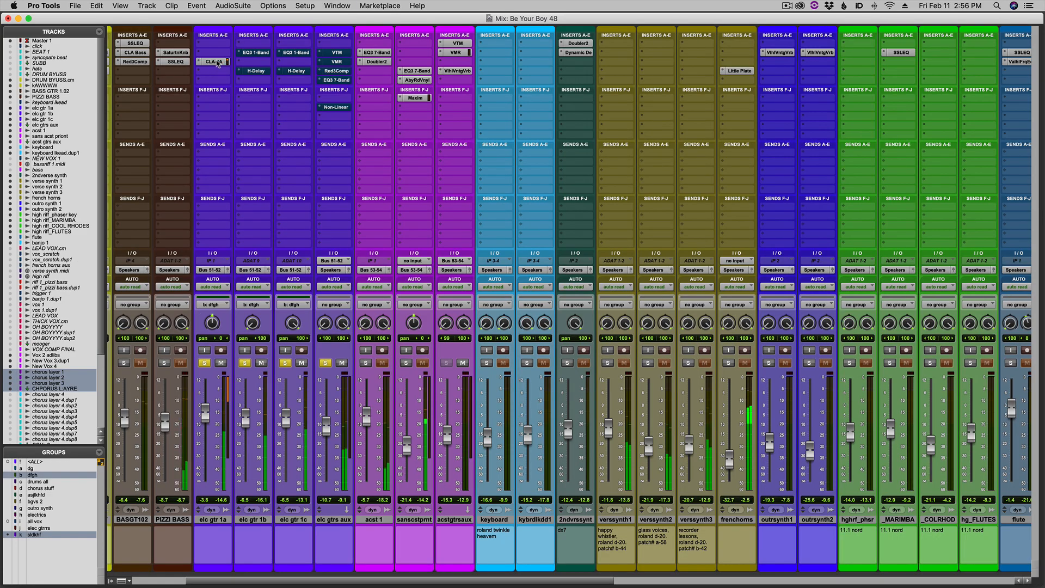
click(264, 53)
click(261, 71)
click(294, 52)
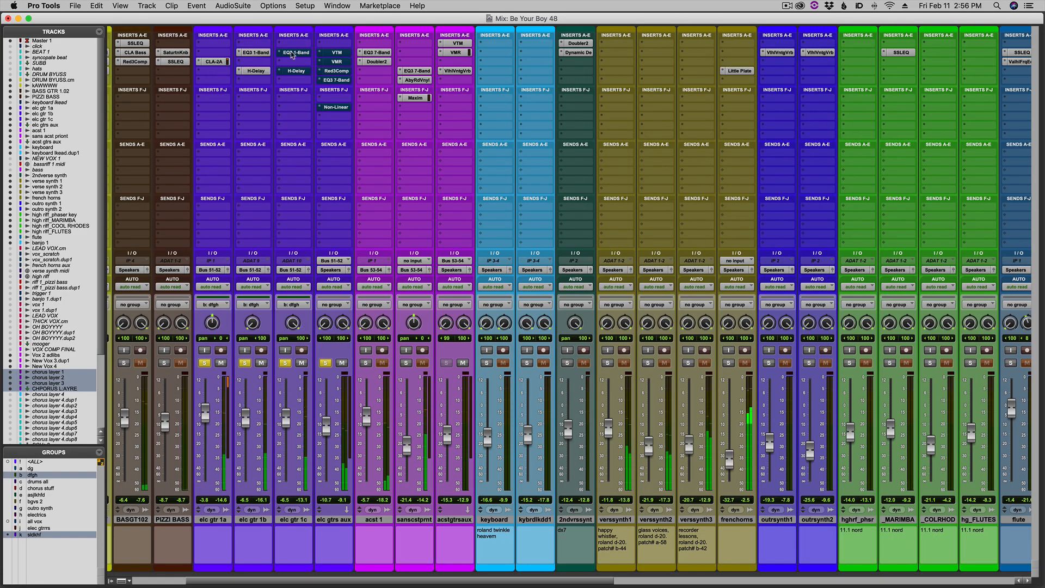
click(297, 70)
Re-enable the VTM, VMR, Red3Comp, EQ3 7-Band and Non-Linear inserts on the elc gtrs aux channel.
click(335, 54)
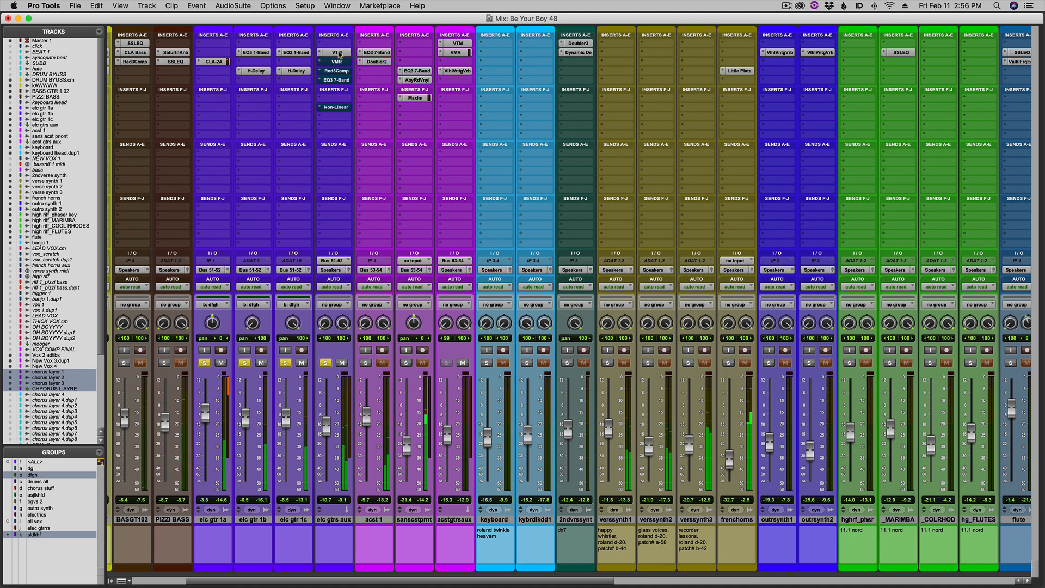
click(337, 62)
click(339, 71)
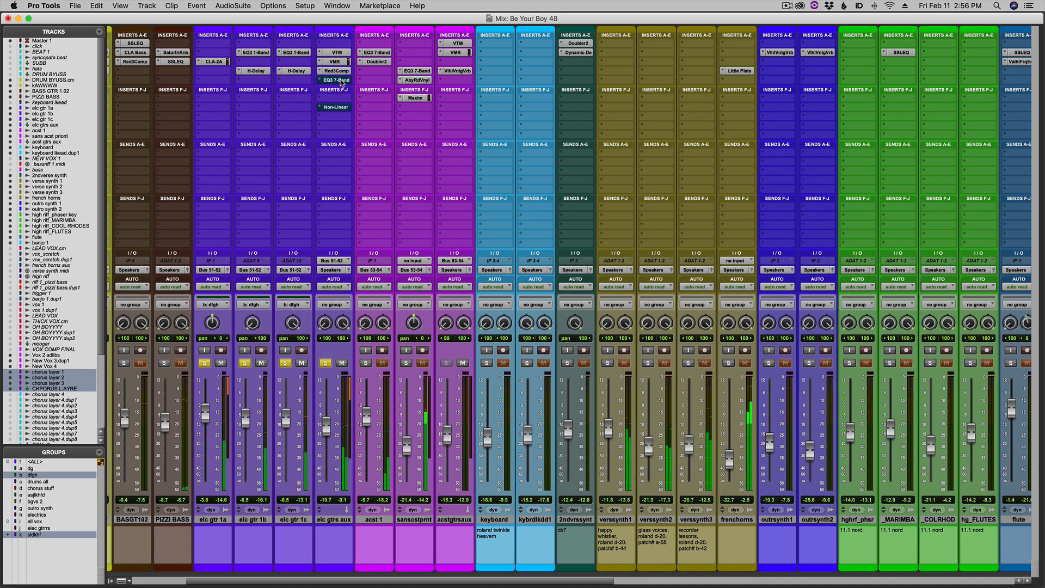
click(338, 80)
click(341, 109)
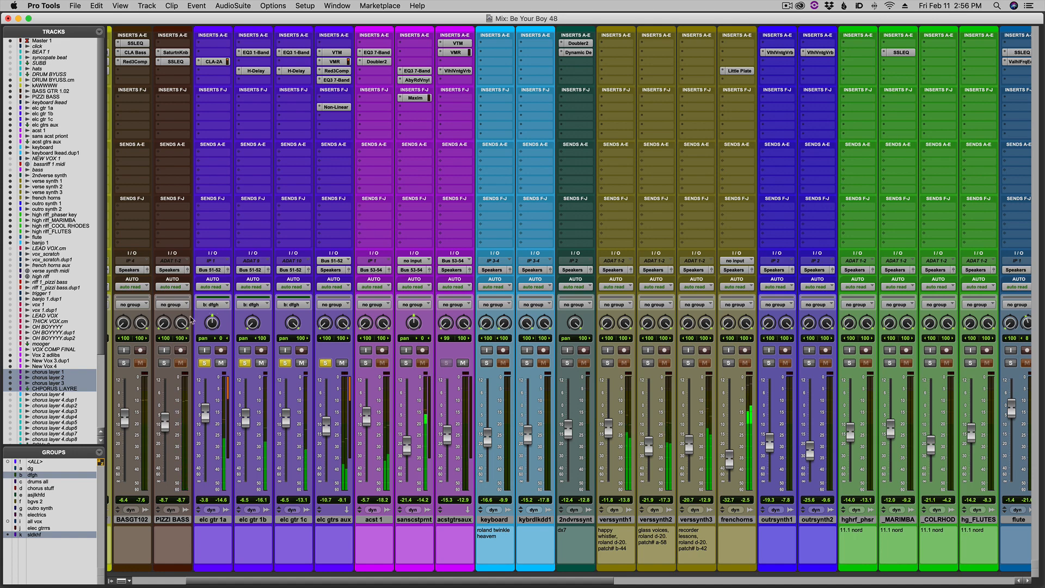
Solo PIZZI BASS and BASS GTR 1.02 alongside the electric guitars, clear all solos, and stop playback in the Edit window.
click(164, 363)
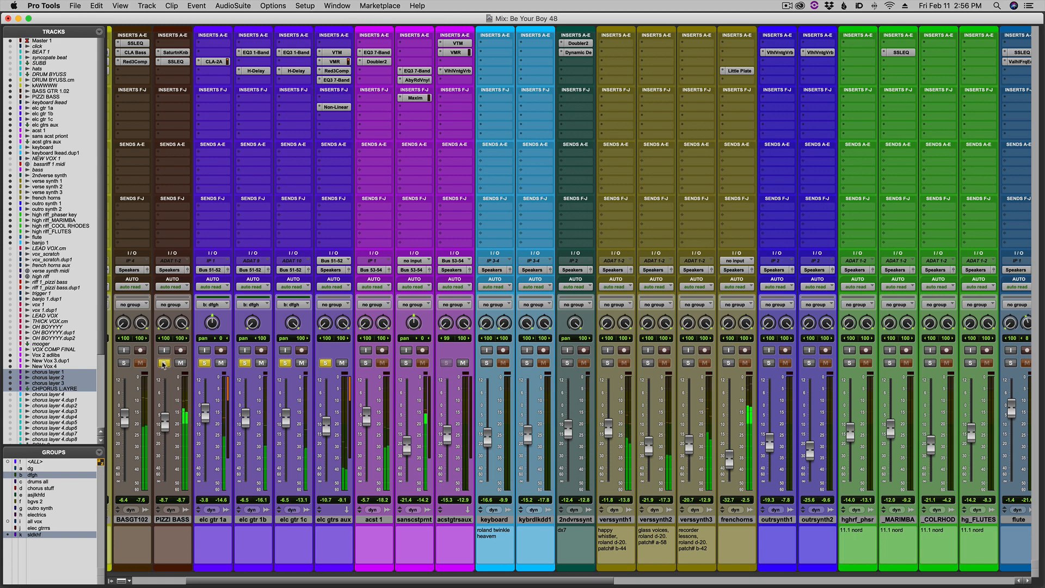
click(125, 363)
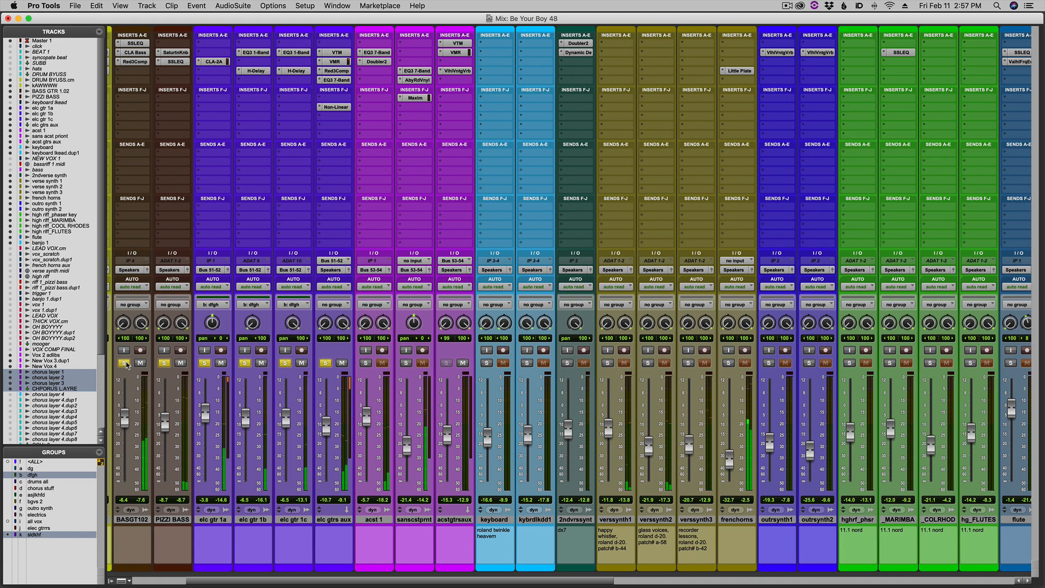
alt+click(125, 363)
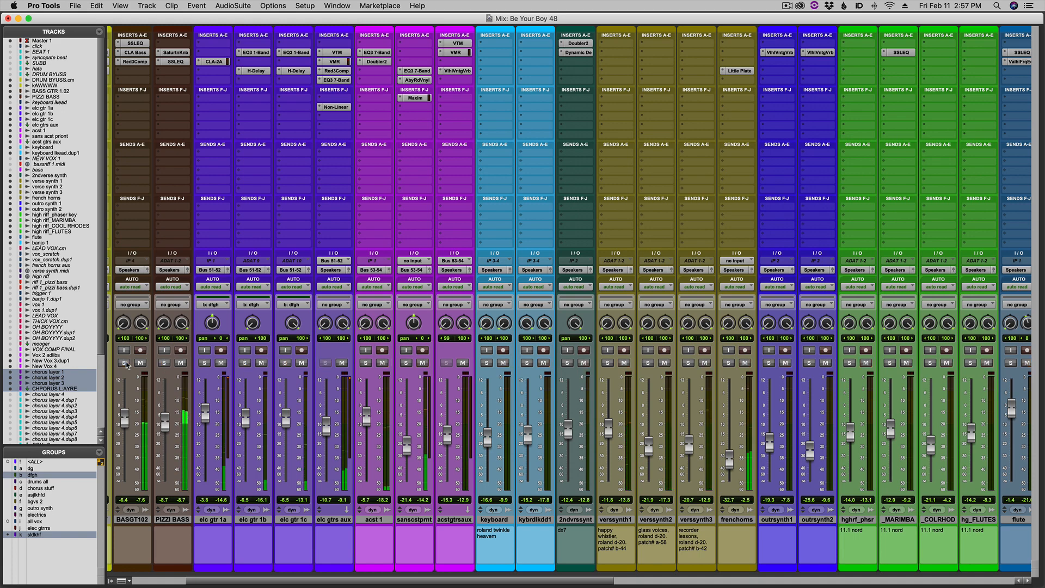
key(super+equal)
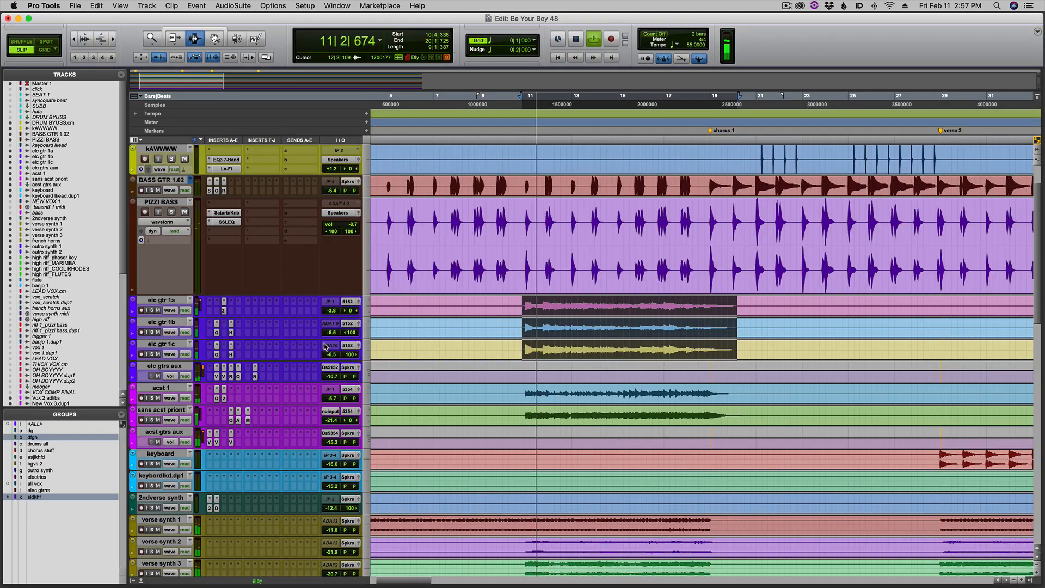
key(space)
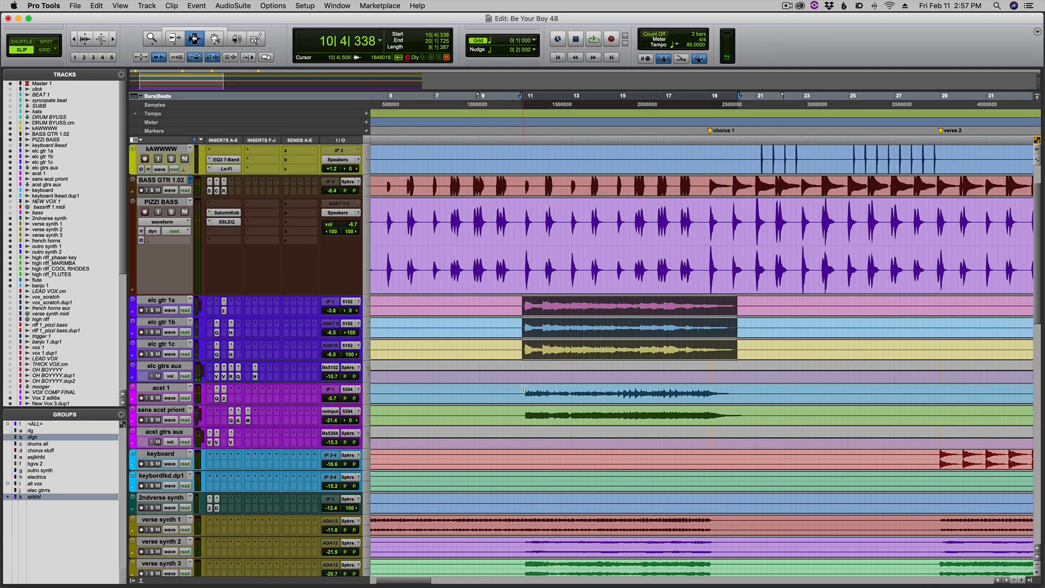
Select the acst 1 and sans acst priont clips from bar 10 to bar 20, and play them soloed with acst gtrs aux.
drag(517, 389, 746, 416)
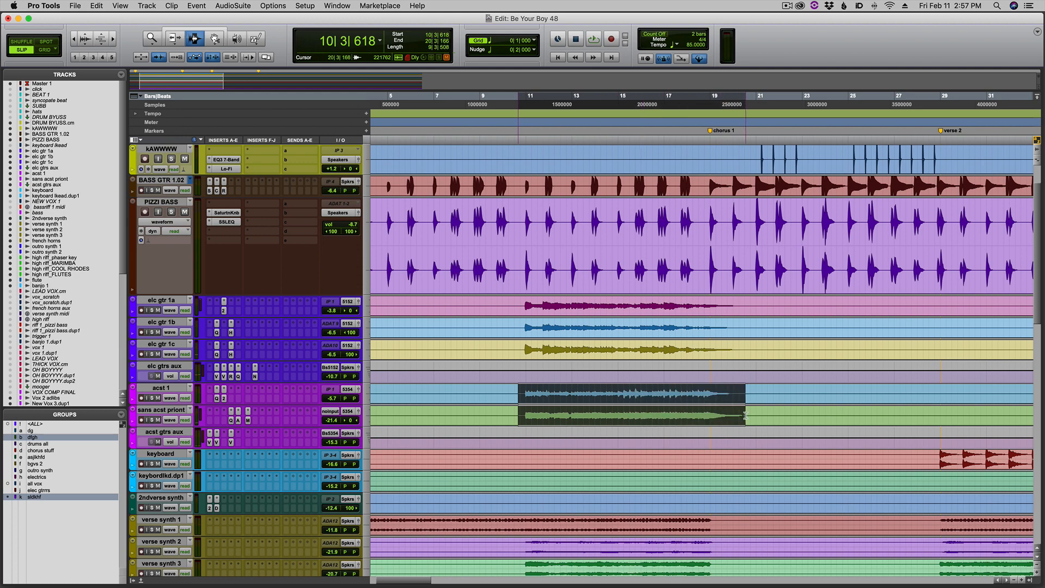
key(super+equal)
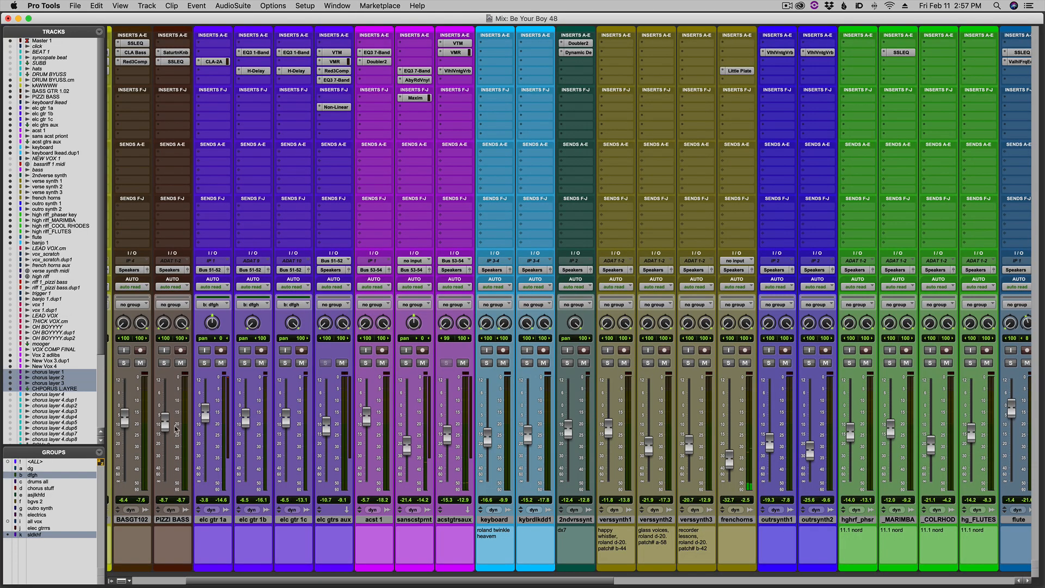
click(366, 362)
click(406, 363)
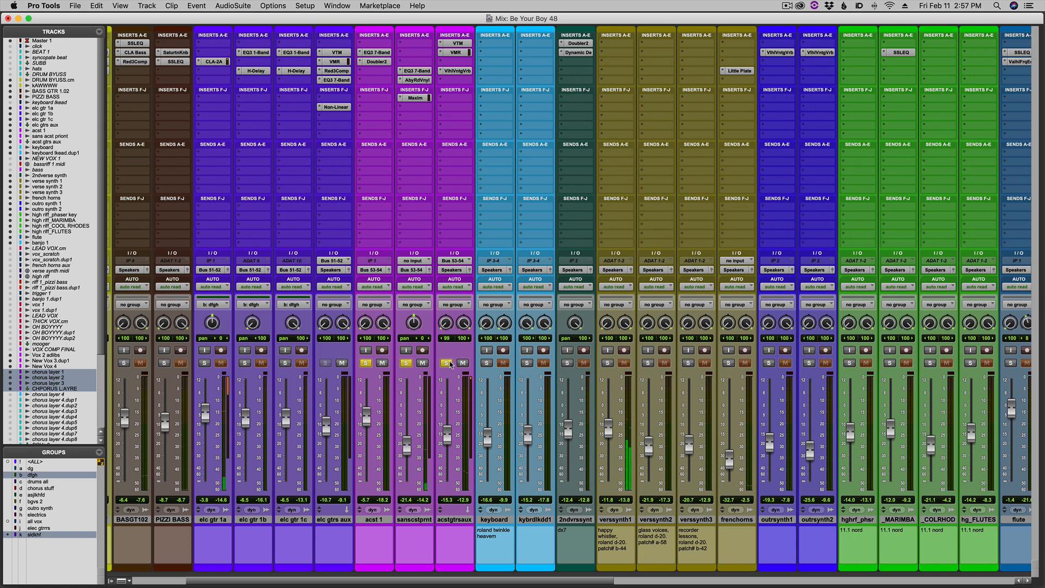
key(super+equal)
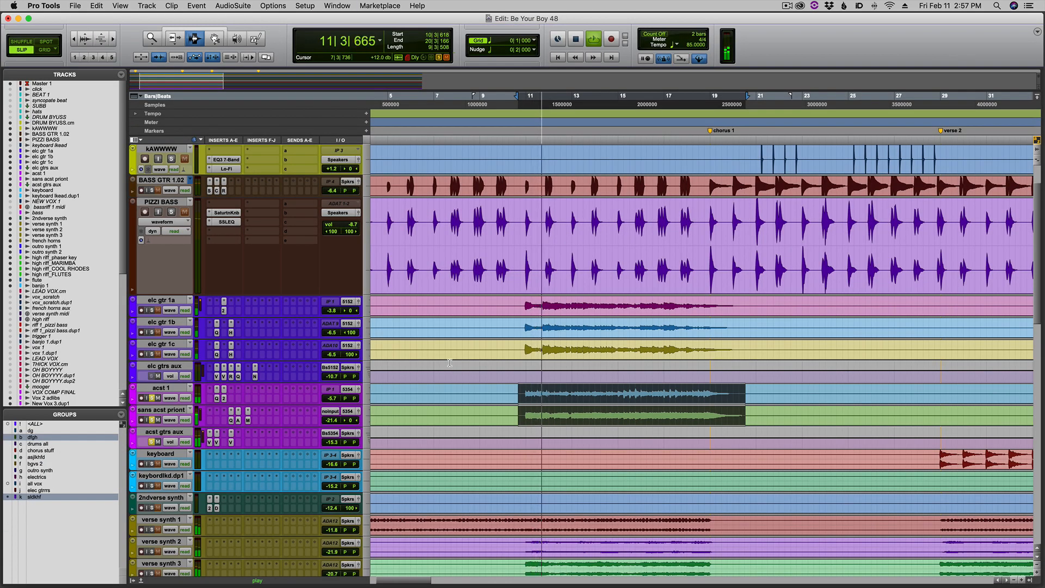
click(450, 362)
key(super+bracketleft)
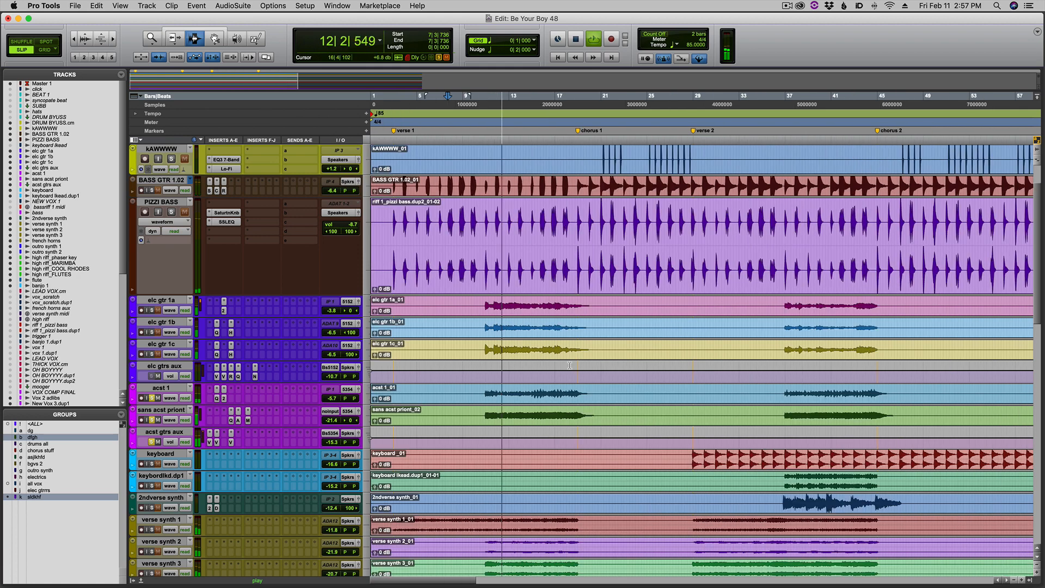
Bypass the VlhlVntgVrb, VMR and VTM inserts on the acst gtrs aux channel in the Mix window.
key(super+equal)
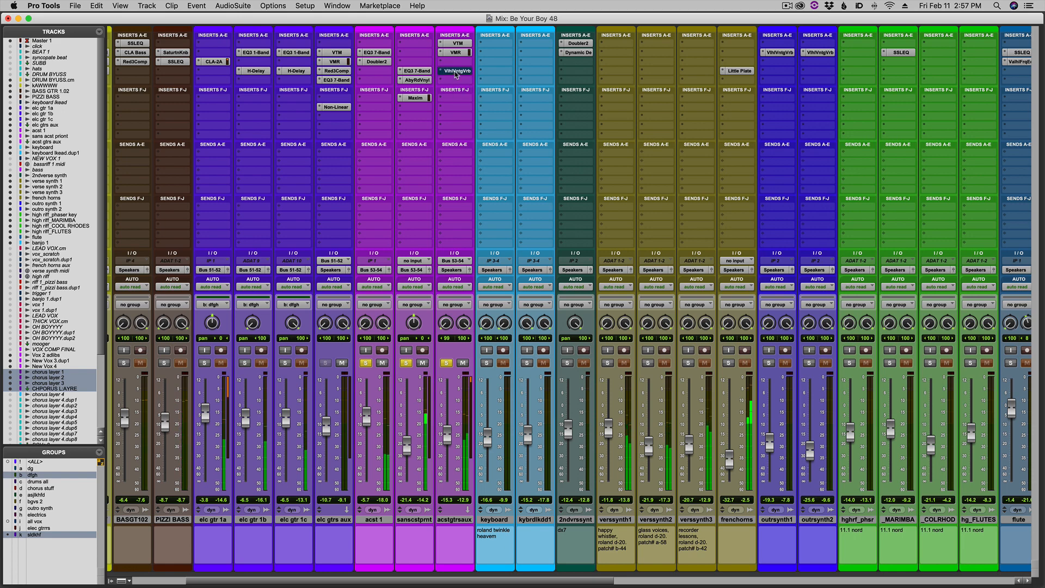
drag(456, 75, 461, 48)
super+click(461, 44)
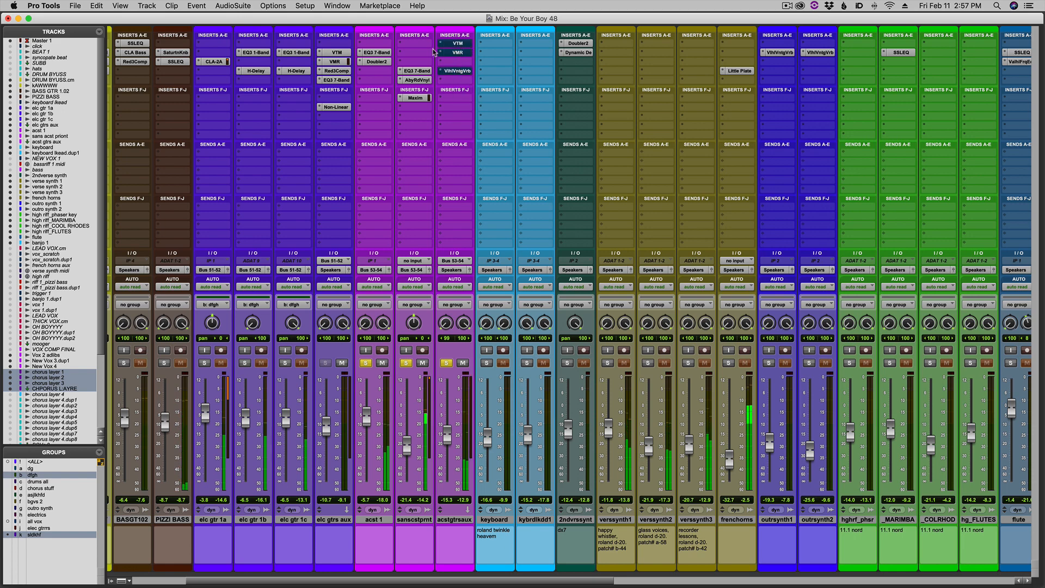
Bypass all inserts on sans acst priont and acst 1, and replay the acoustic guitars from bar 10 in the Edit window.
super+click(420, 71)
super+click(416, 98)
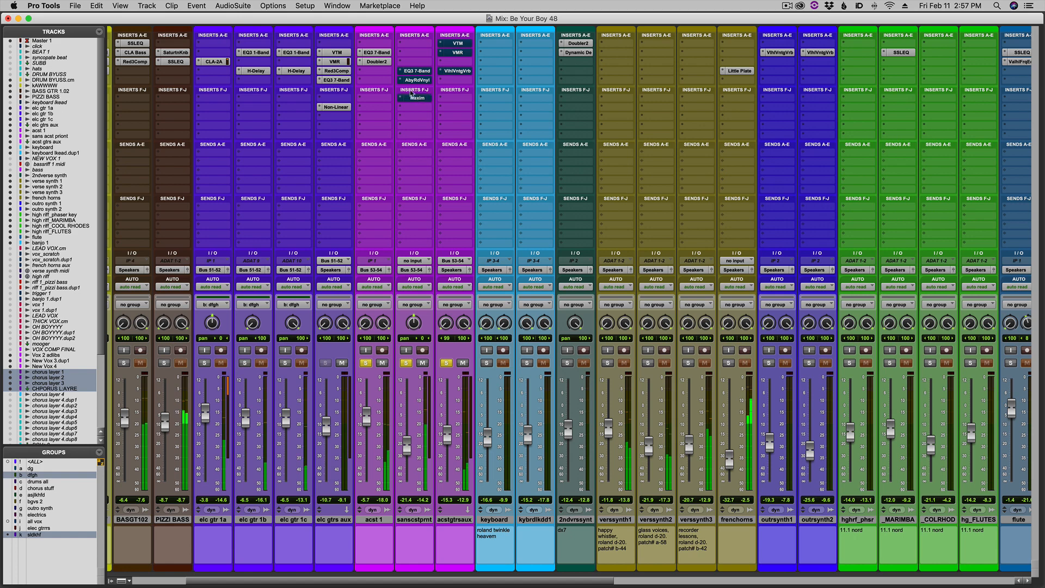
super+click(386, 64)
super+click(384, 52)
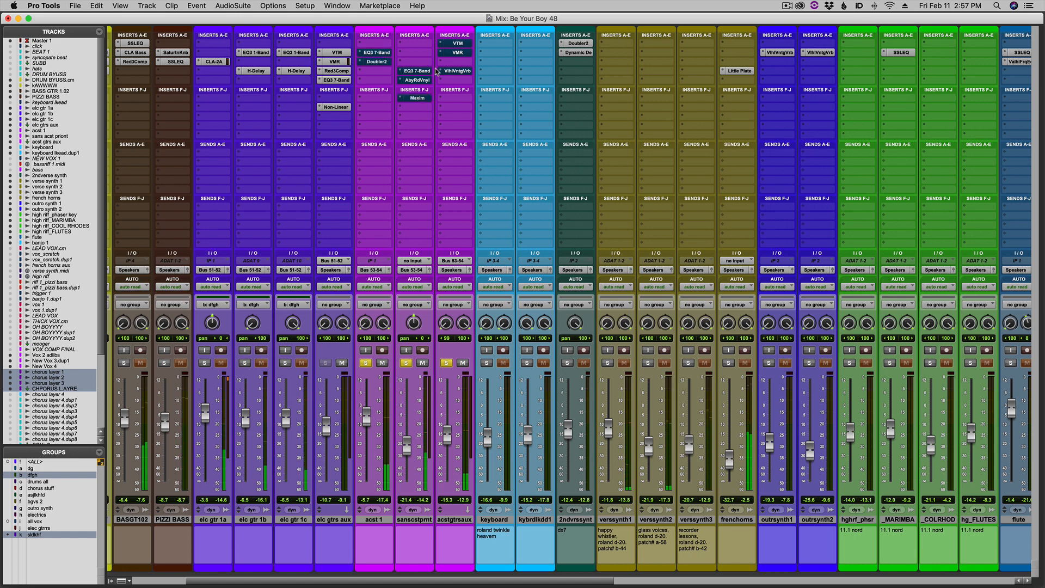
key(super+equal)
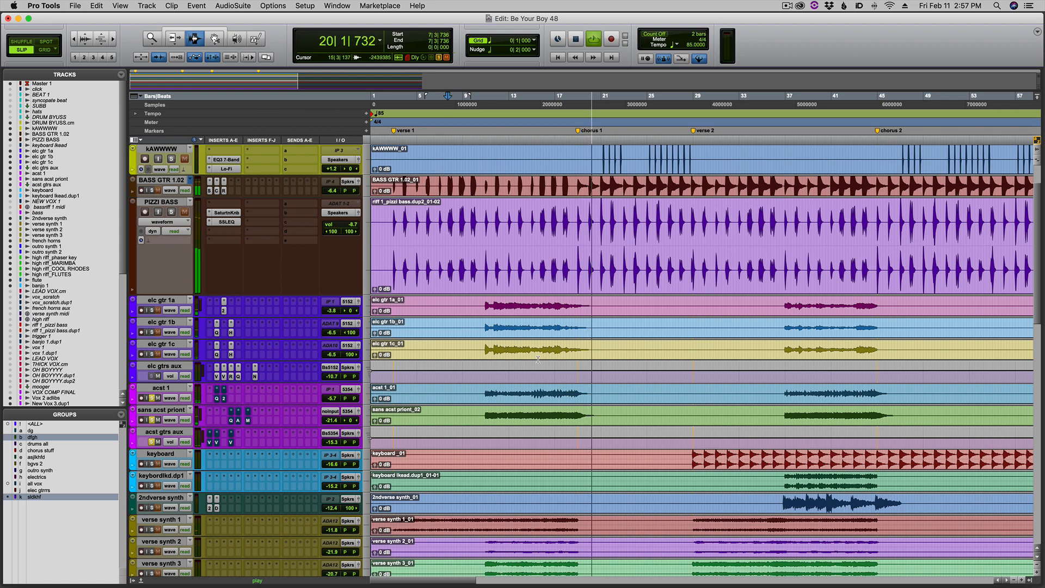
click(483, 389)
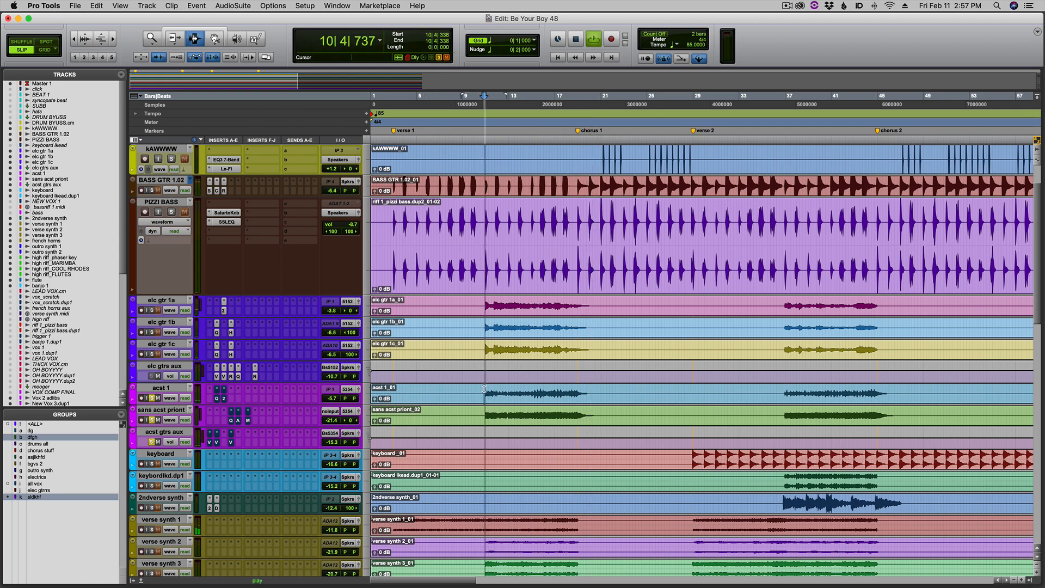
Re-enable EQ3 7-Band and Doubler2 on acst 1, and EQ3 7-Band, AbyRdVnyl and Maxim on sans acst priont.
key(super+equal)
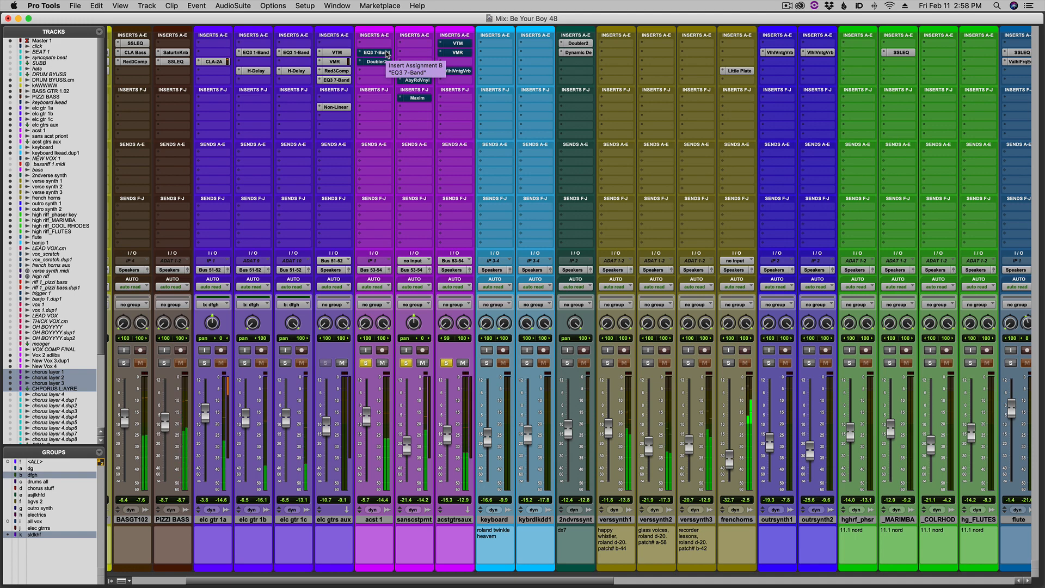
super+click(387, 53)
super+click(386, 62)
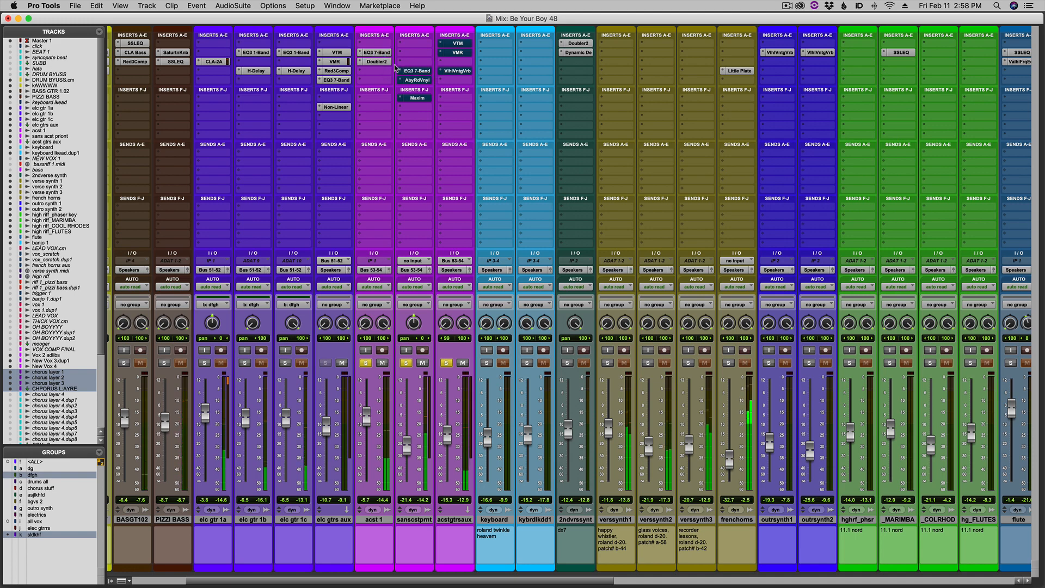
super+click(422, 72)
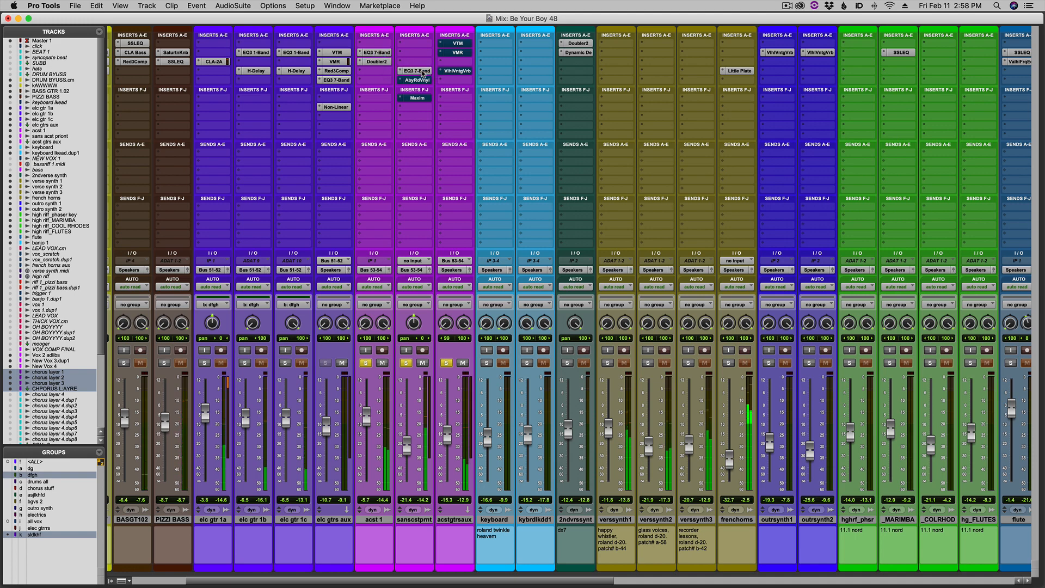
super+click(425, 98)
Re-enable VTM, VMR and VlhlVntgVrb on acst gtrs aux, and replay the acoustic guitars from bar 10 in the Edit window.
super+click(456, 44)
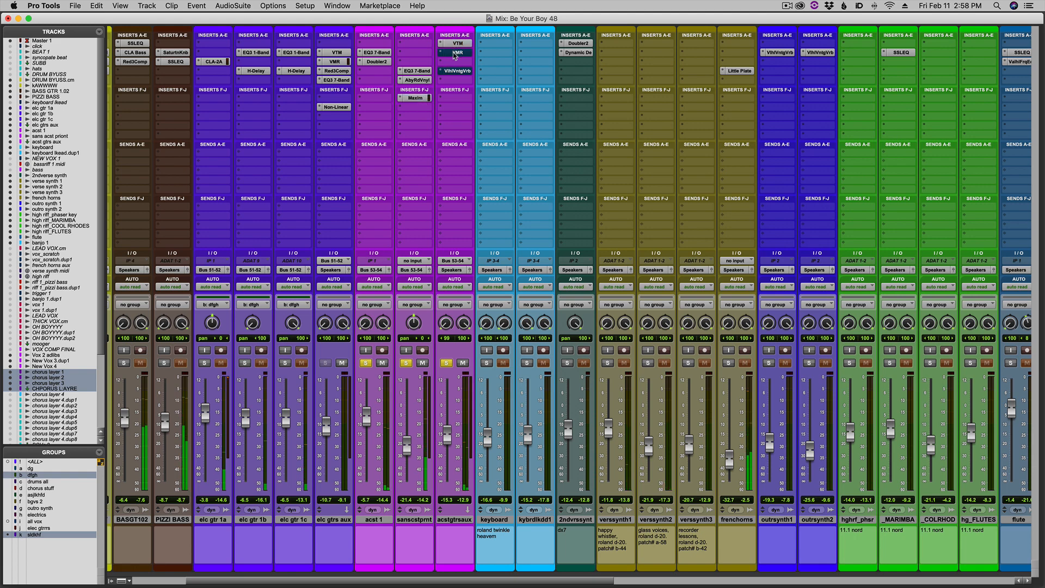
super+click(456, 52)
super+click(456, 71)
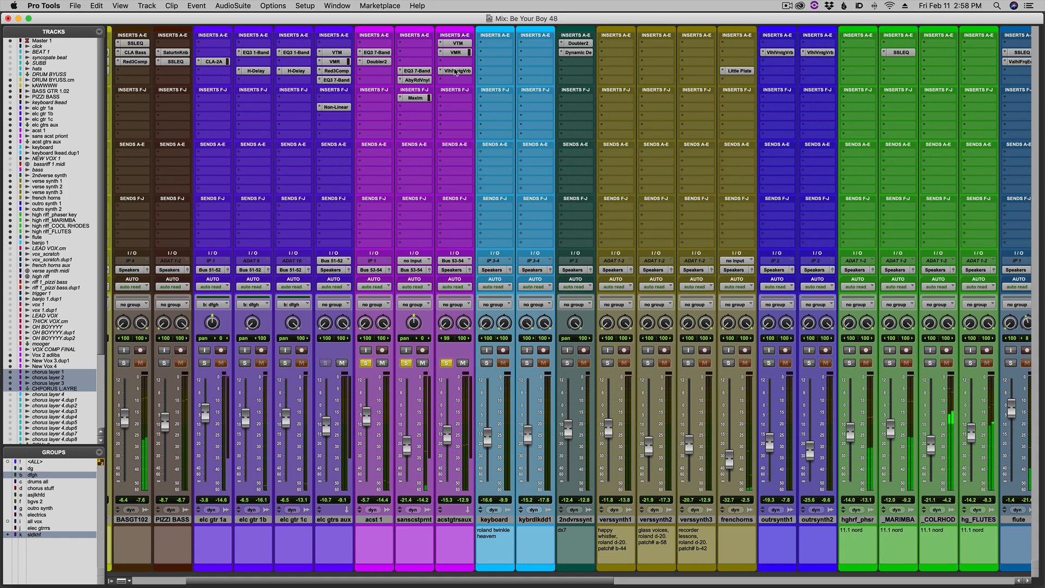
key(super+equal)
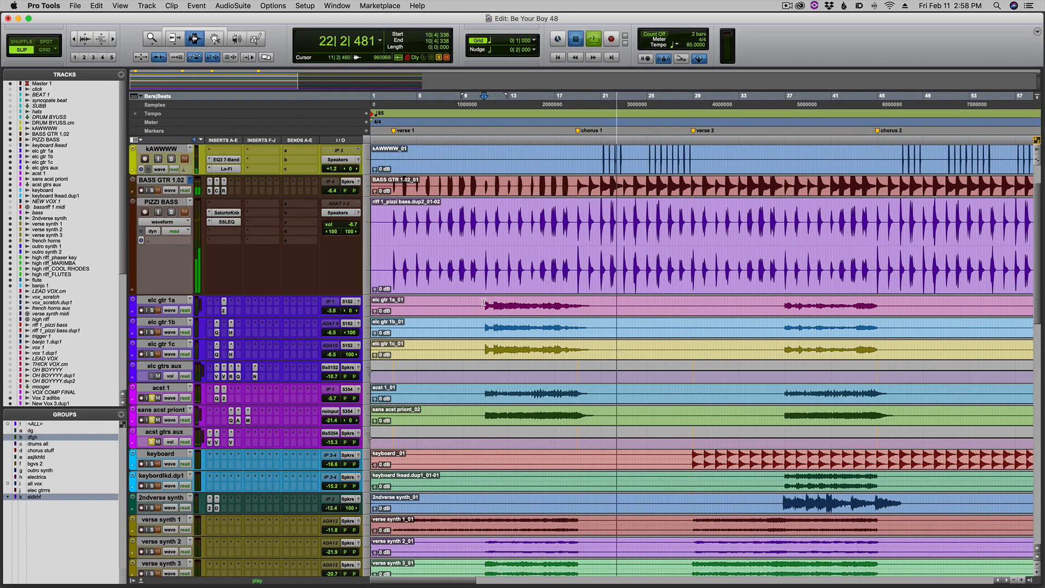
Open the Abbey Road Vinyl plug-in on sans acst priont, compare the sound with it bypassed and active, and close it.
key(super+equal)
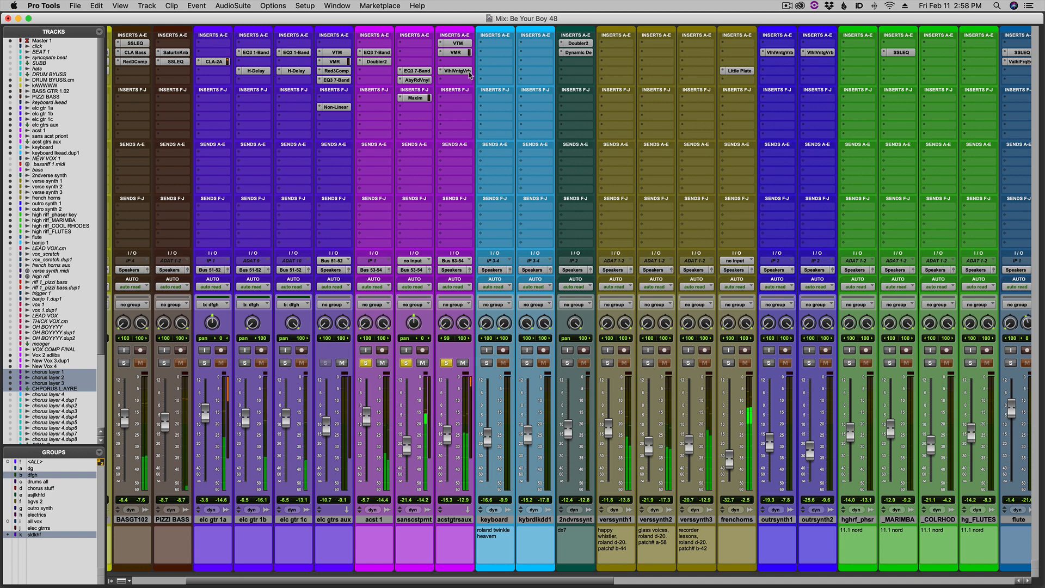
click(418, 80)
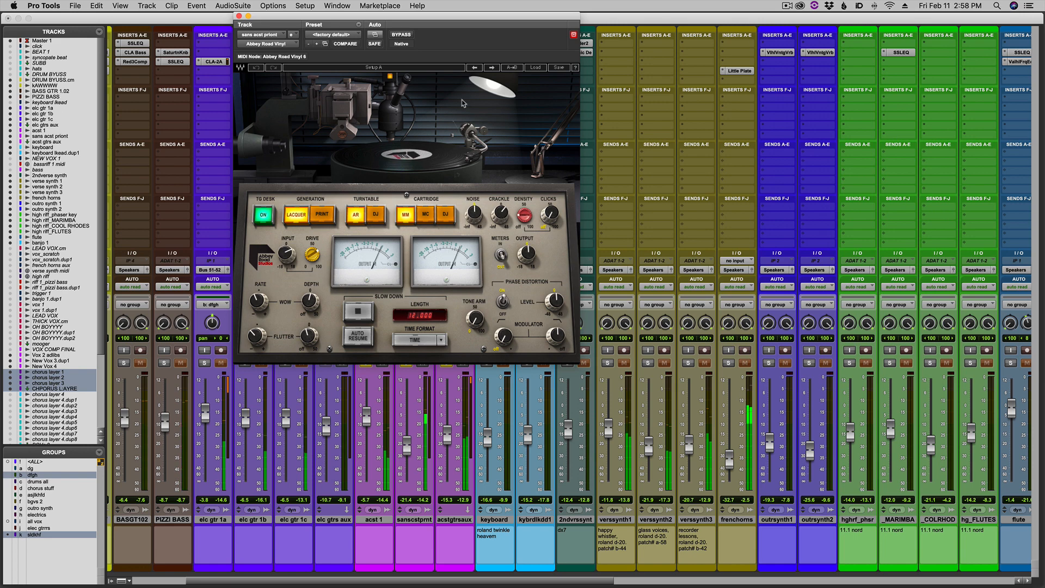
click(402, 35)
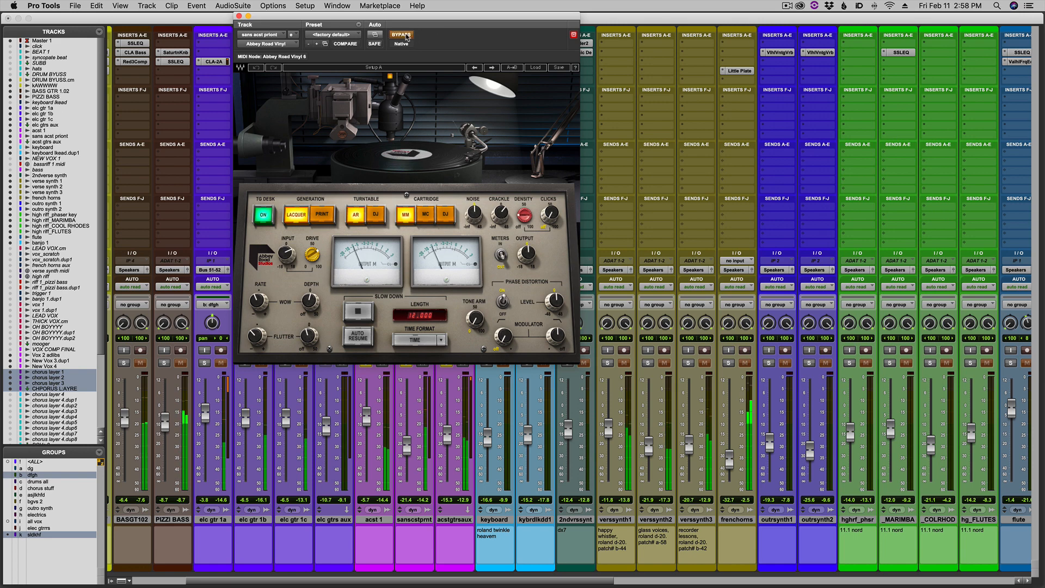
click(403, 35)
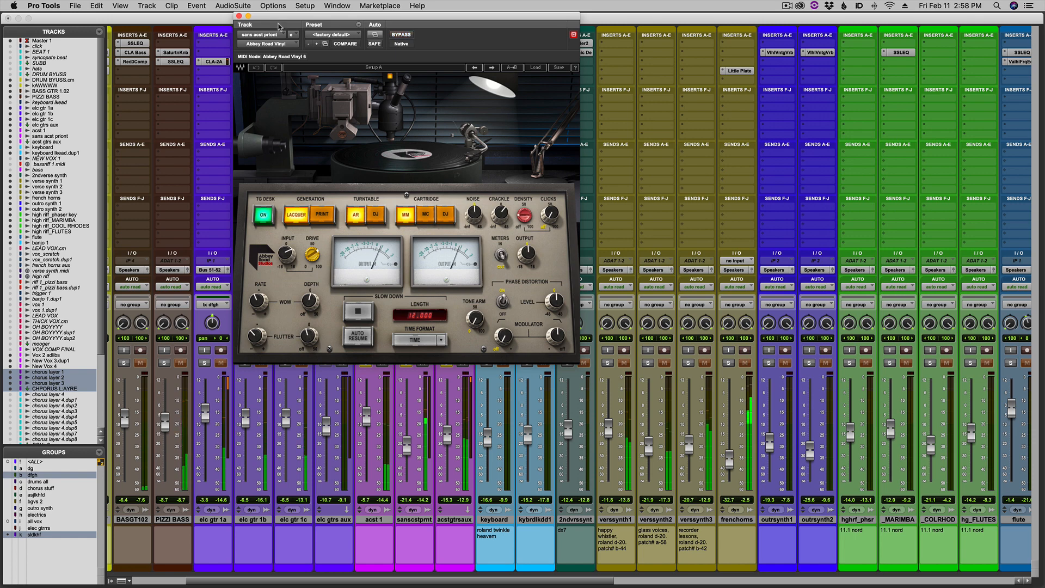
click(239, 16)
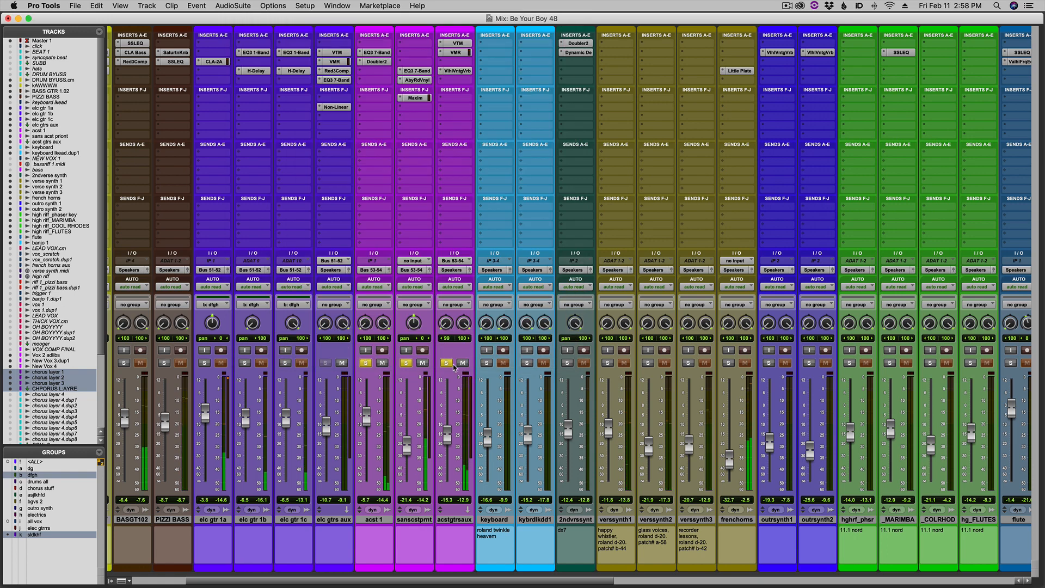
Take the acoustic guitar tracks out of solo and browse the arrangement around chorus 1 in the Edit window.
click(452, 365)
key(super+equal)
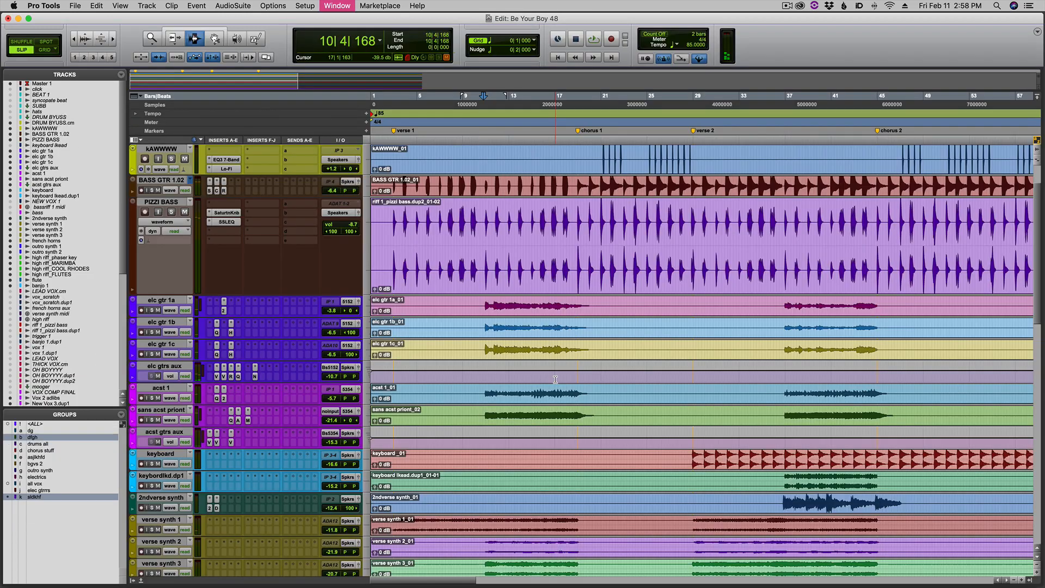
click(567, 389)
scroll(567, 389, down, 5)
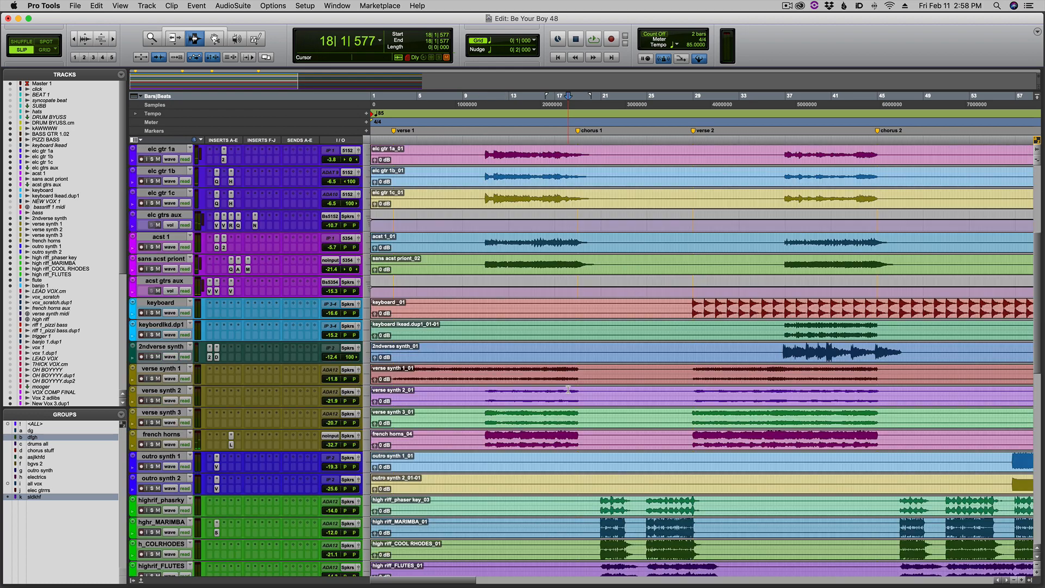
scroll(568, 390, down, 7)
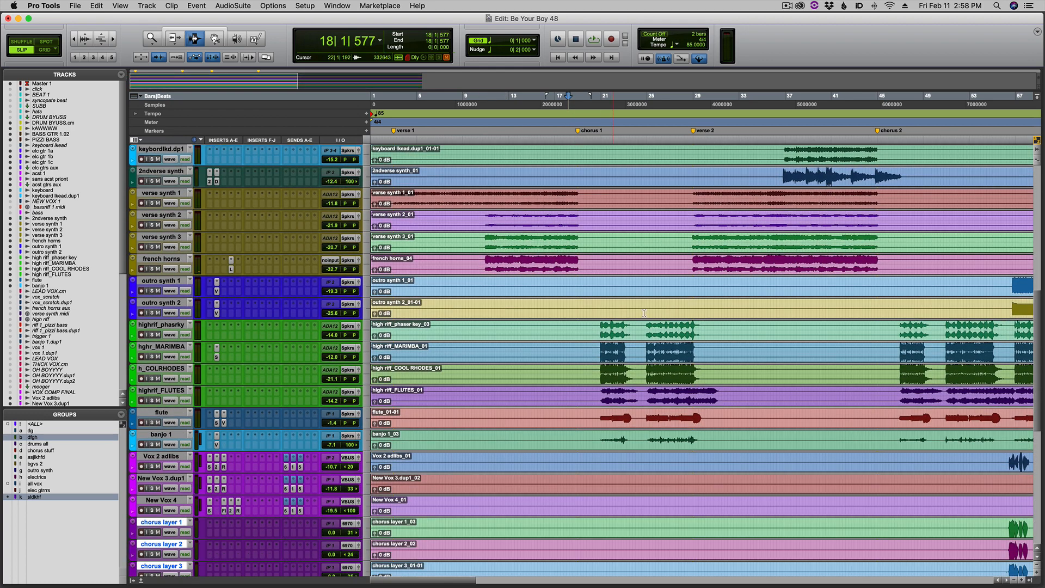
click(661, 315)
key(super+bracketright)
scroll(655, 317, up, 6)
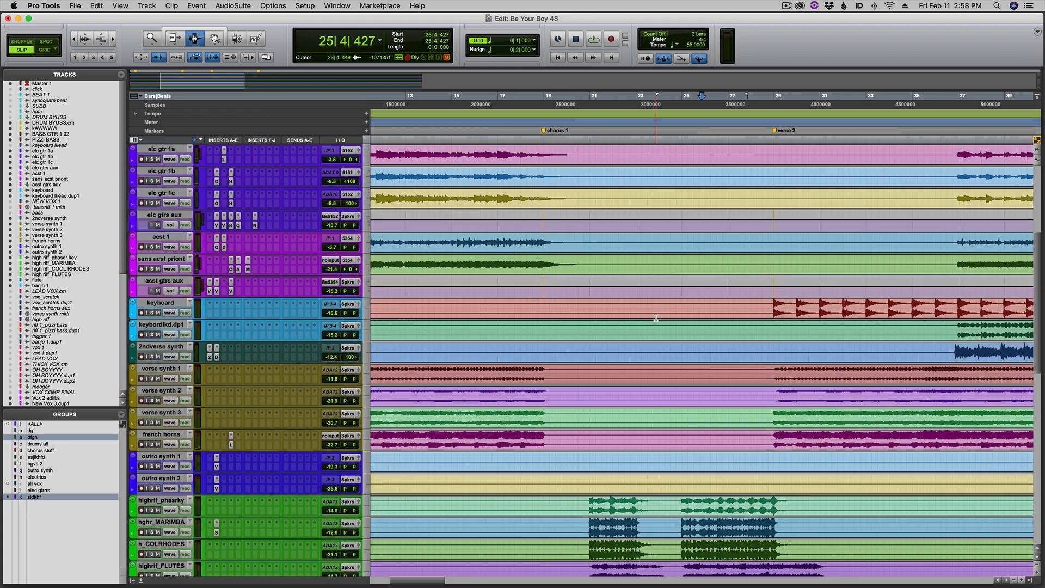
scroll(656, 317, up, 5)
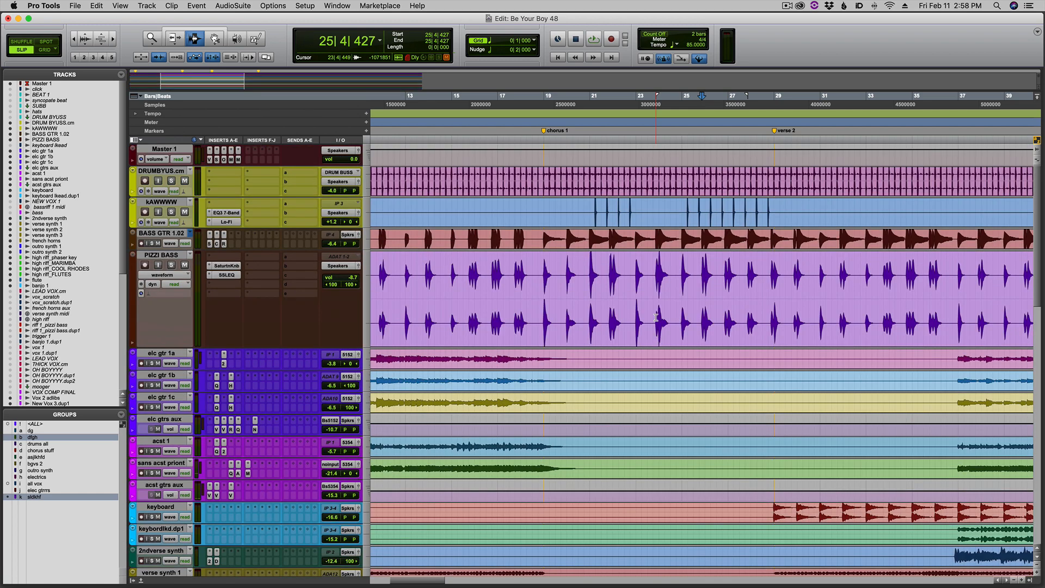
Play the full mix from the chorus 1 marker up to verse 2, looking over the chorus tracks, and stop playback.
click(548, 218)
key(space)
key(super+bracketleft)
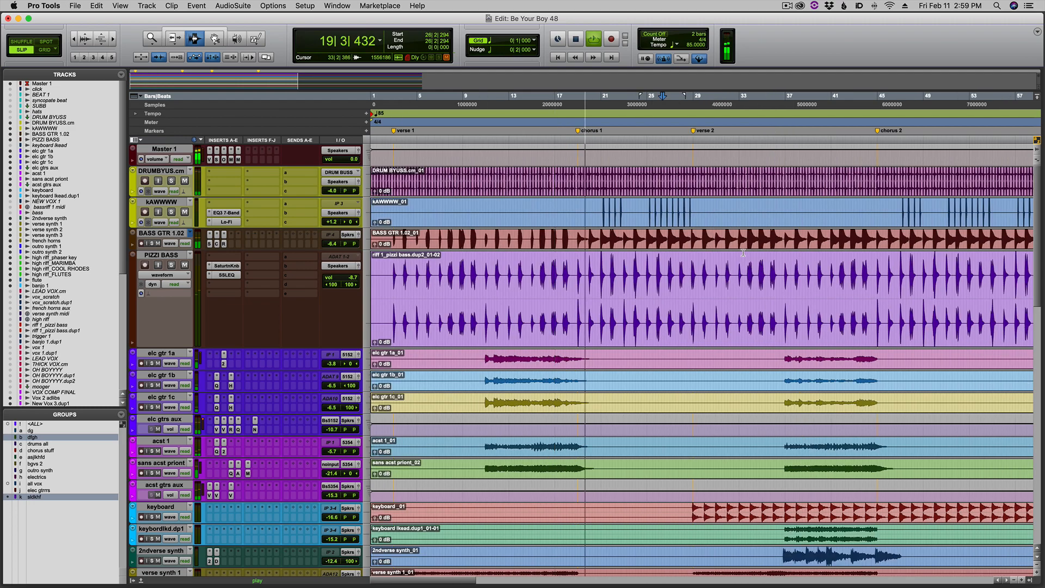
scroll(743, 252, down, 10)
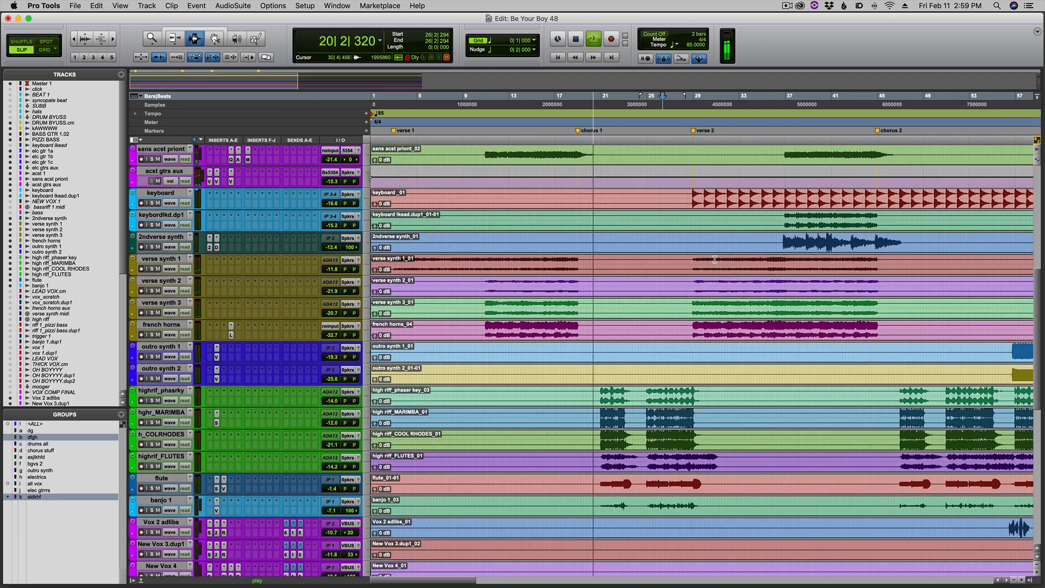
click(711, 259)
key(super+bracketright)
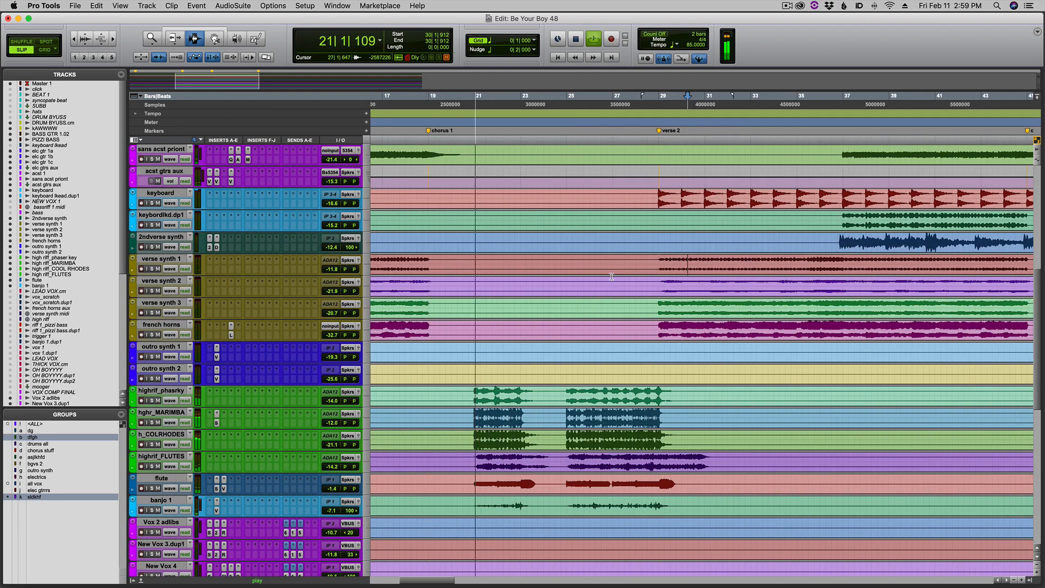
click(611, 276)
scroll(611, 277, up, 10)
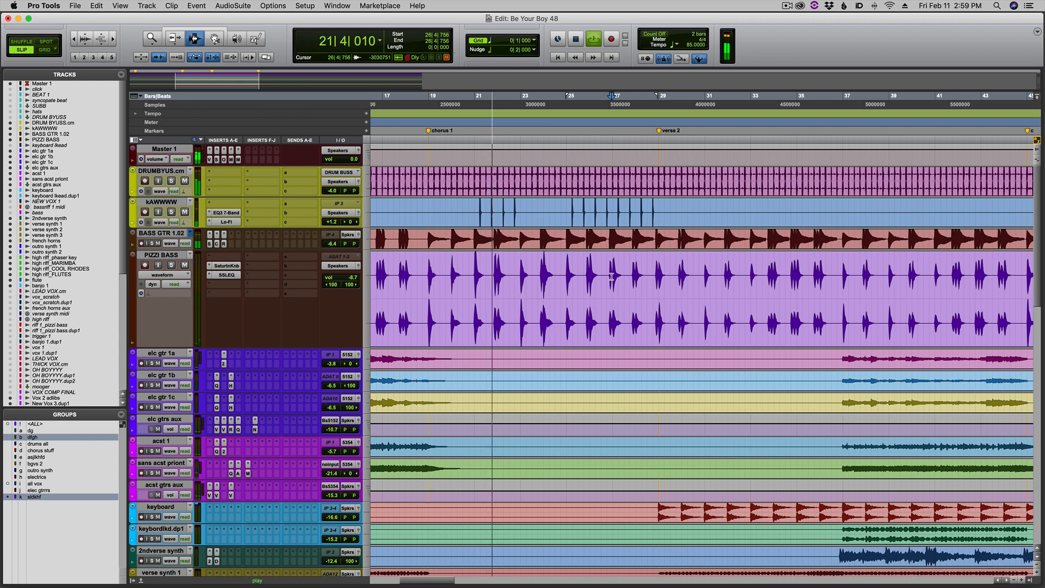
key(super+bracketleft)
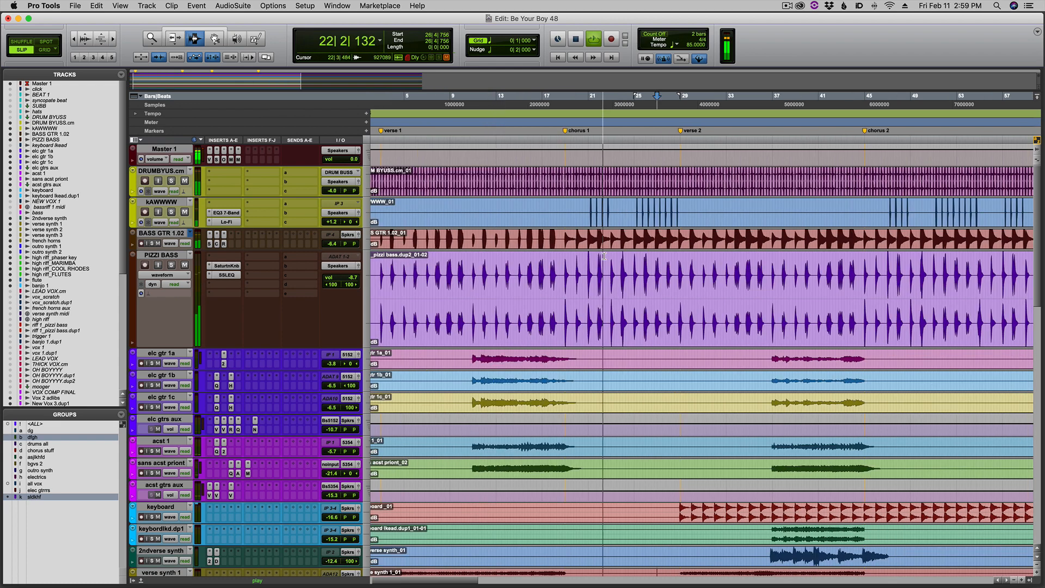
click(693, 210)
key(super+bracketright)
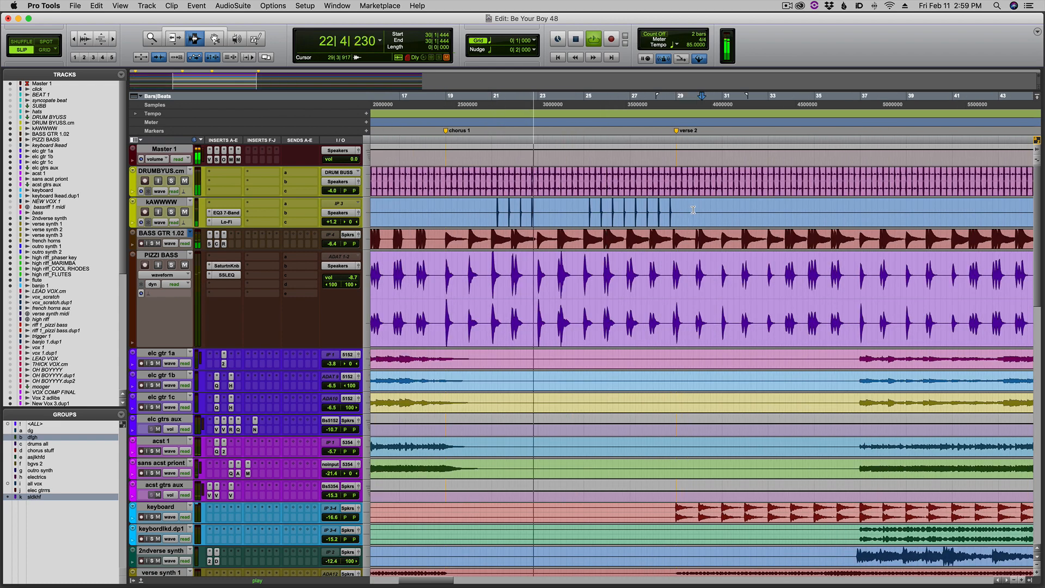
click(645, 304)
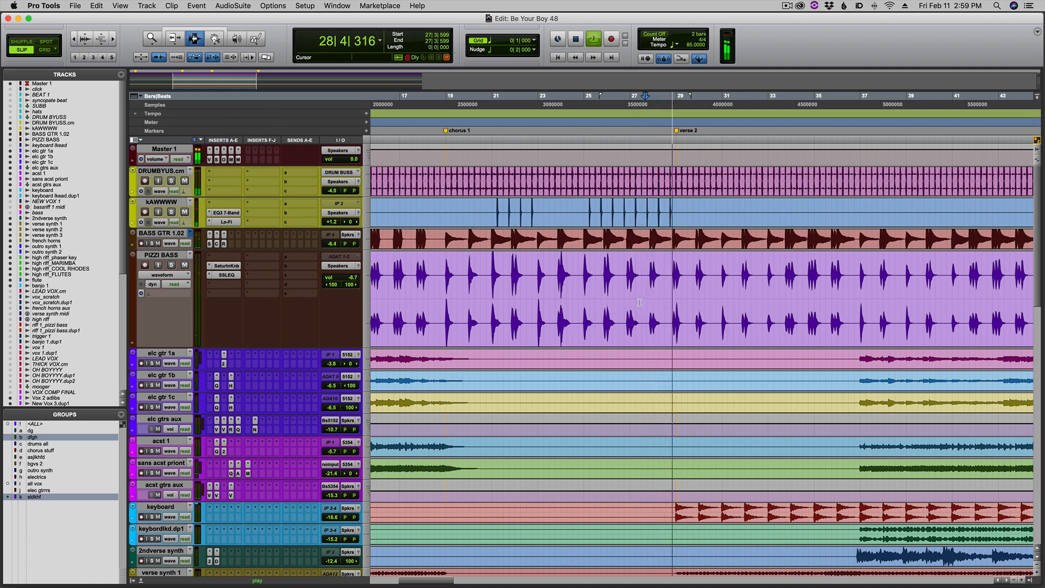
key(space)
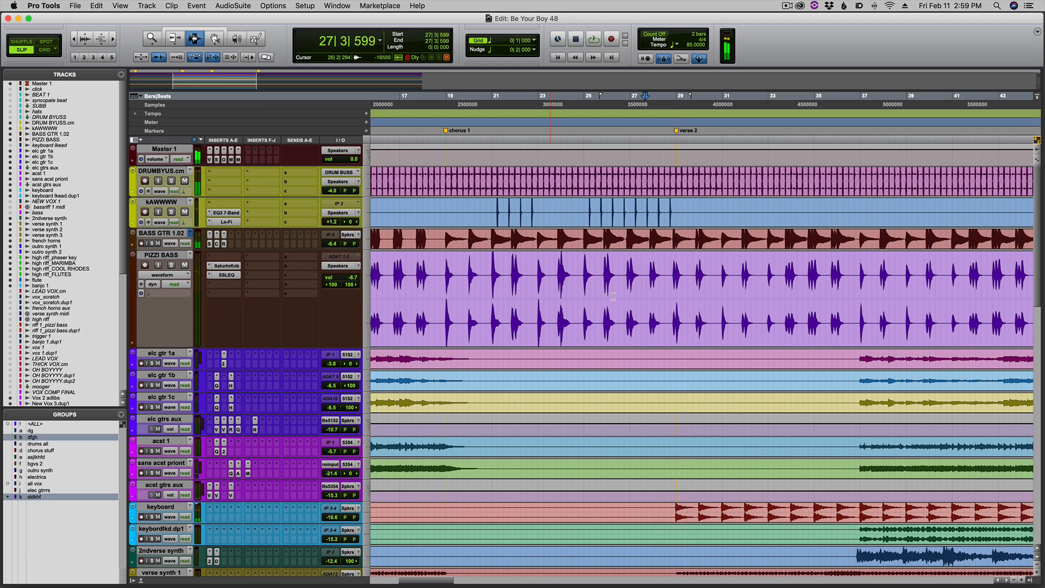
Solo DRUMBYUS.cm, save the session, and play from chorus 1 with kAWWWW added to the solo.
click(445, 177)
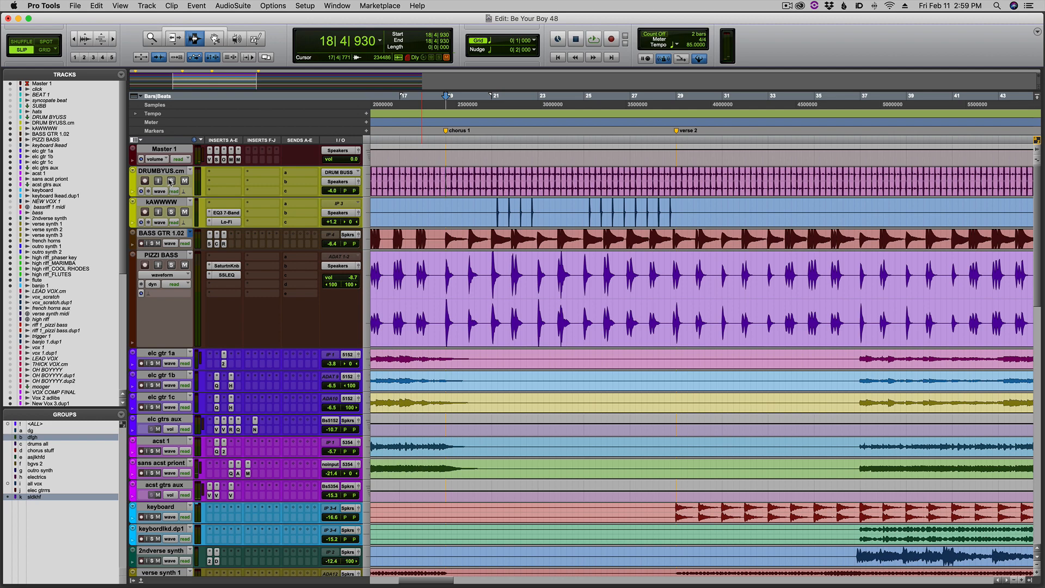
click(170, 181)
key(super+s)
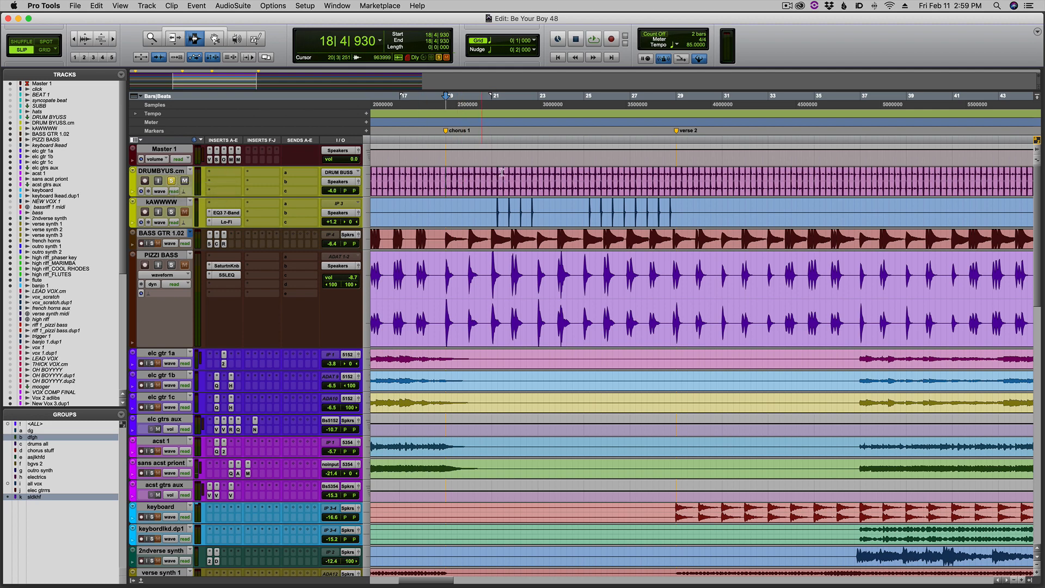
key(space)
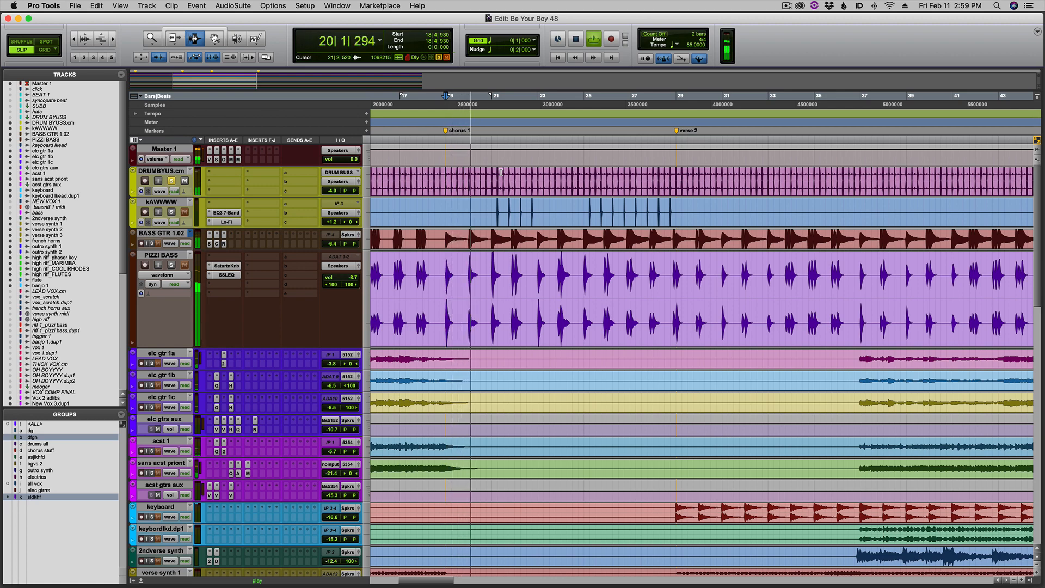
click(172, 212)
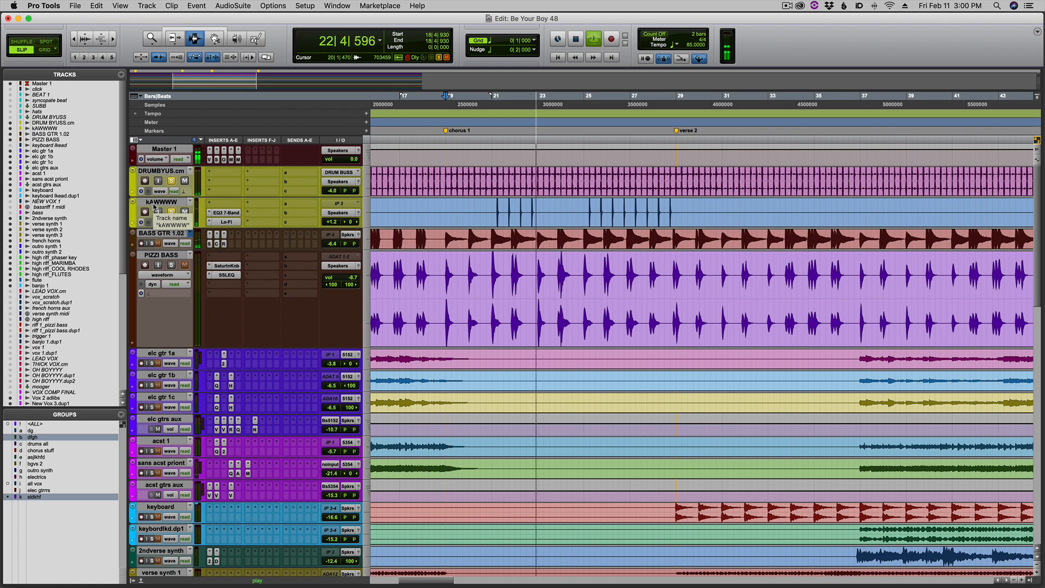
key(space)
Set the play start to bar 21 at the first kAWWWW hit and increase that track's height.
click(492, 207)
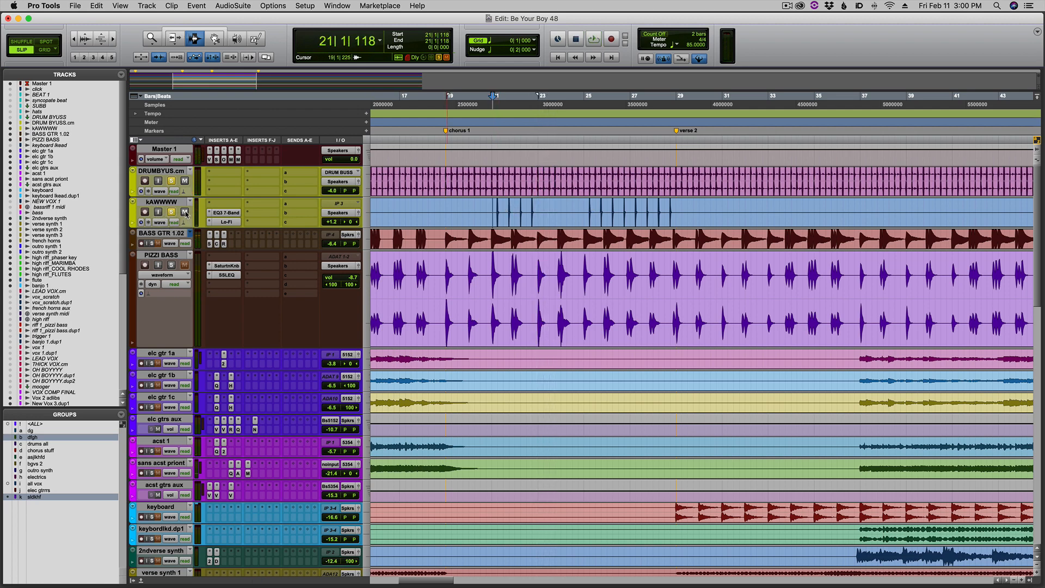
drag(177, 229, 172, 265)
In the Mix window, open the EQ3 7-Band, Lo-Fi and D-Verb plug-ins on kAWWWW one after another to examine their settings.
key(super+equal)
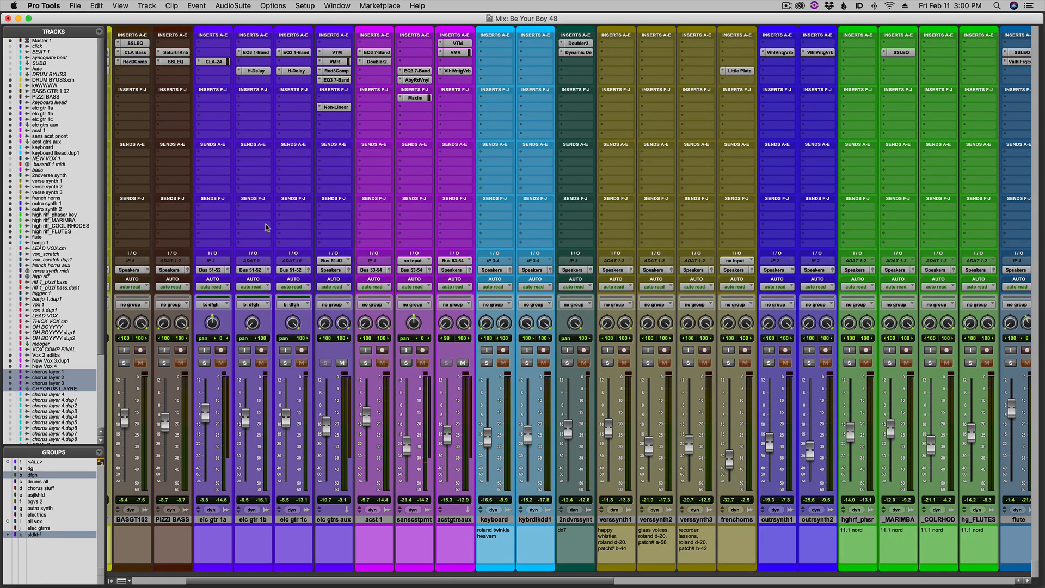
drag(475, 584, 209, 586)
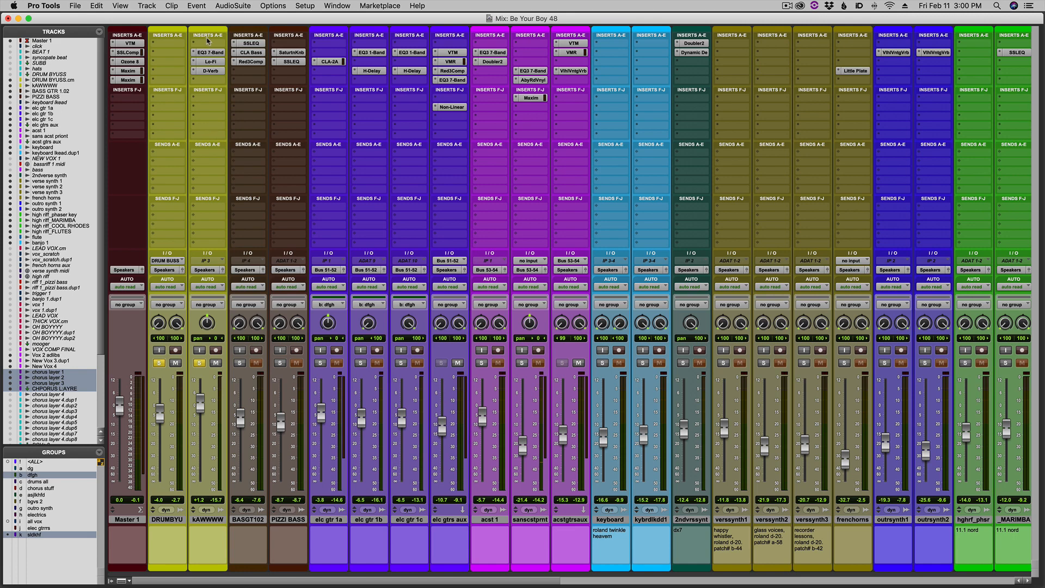
click(207, 53)
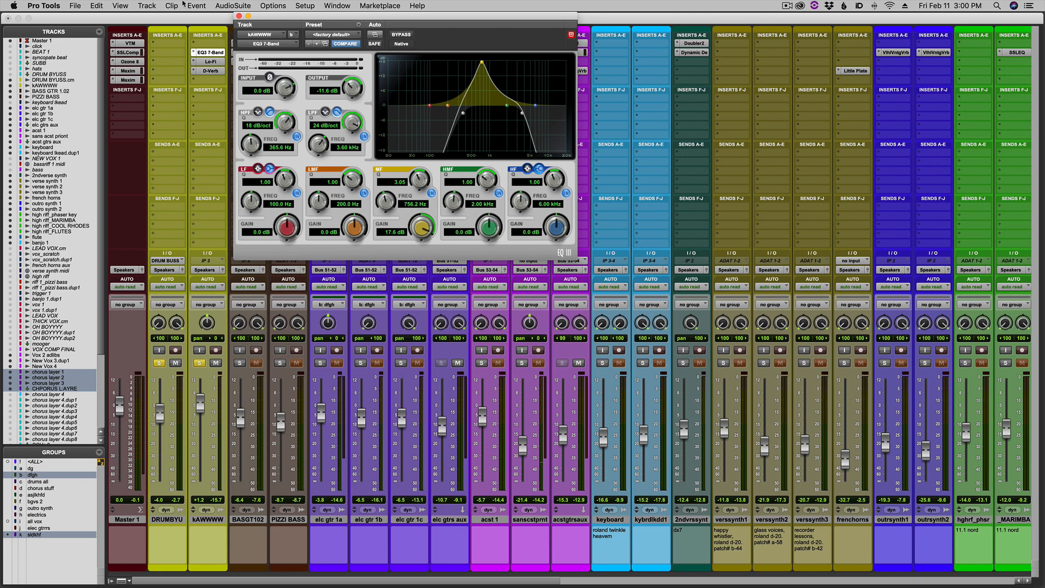
click(239, 17)
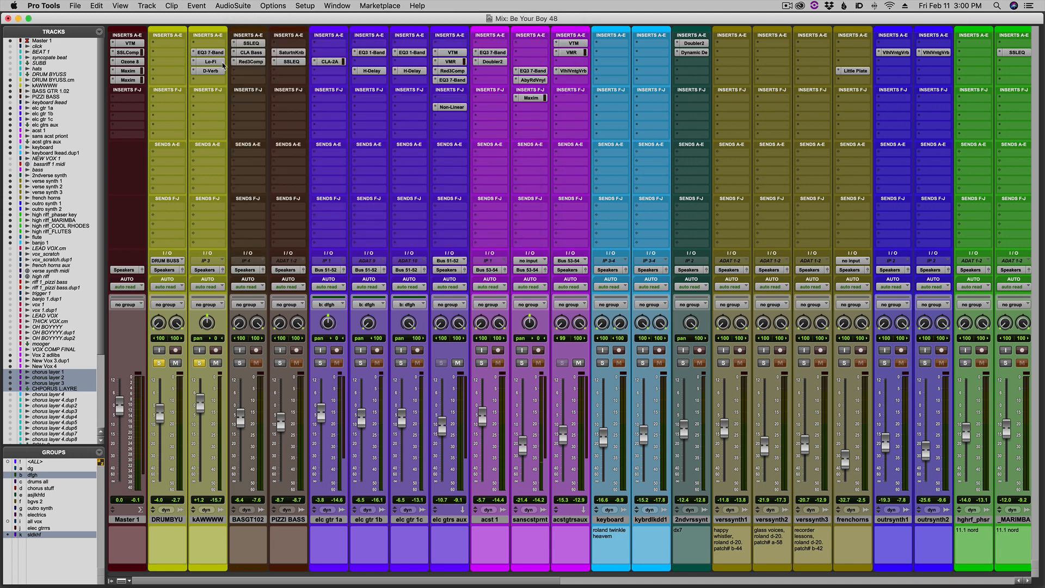
click(212, 61)
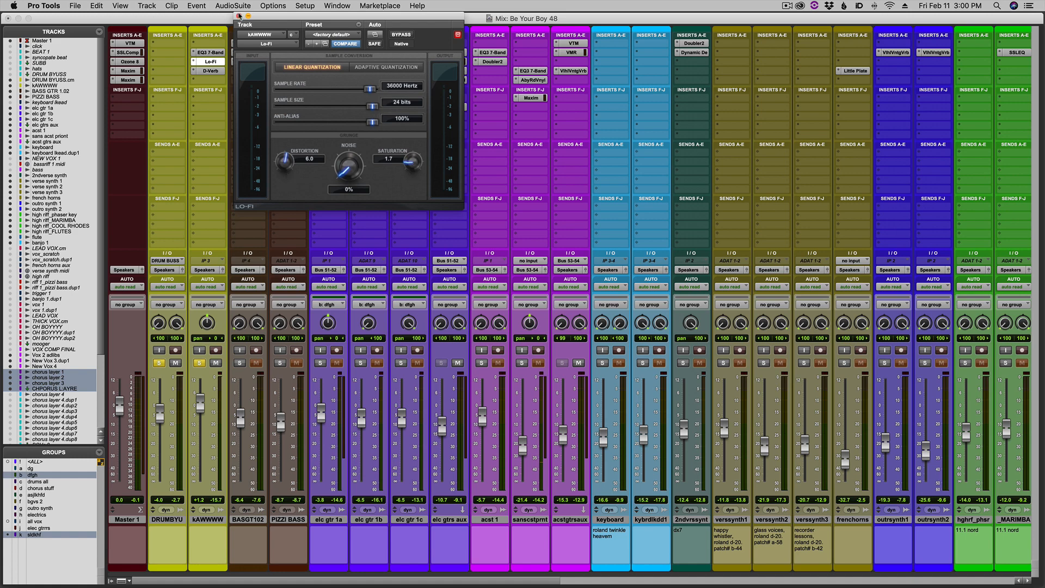
click(238, 16)
click(211, 71)
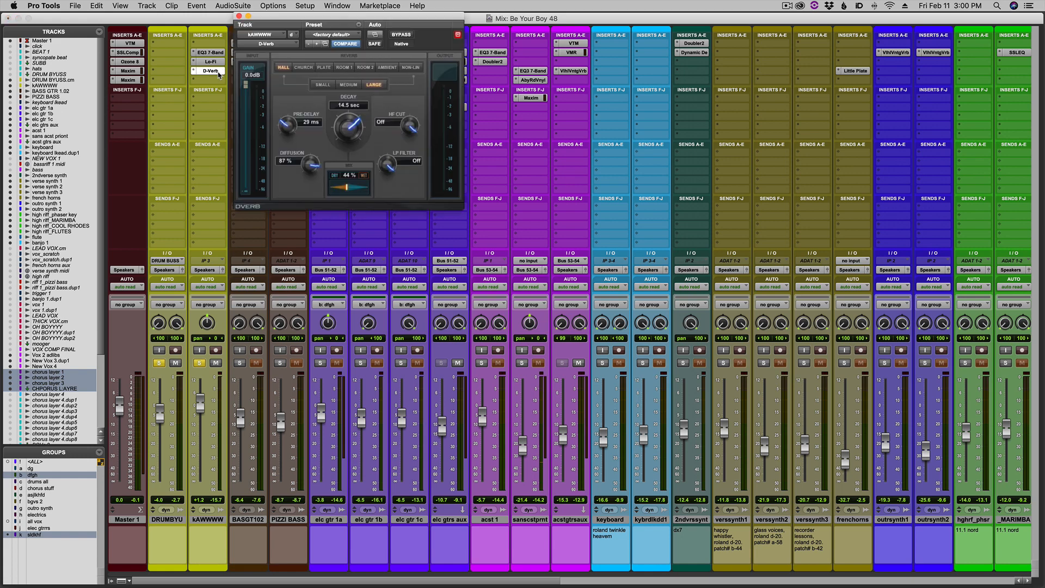
Audition the kAWWWW hits with the drums from about bars 21 and 25 in the Edit window, keeping D-Verb open.
key(super+equal)
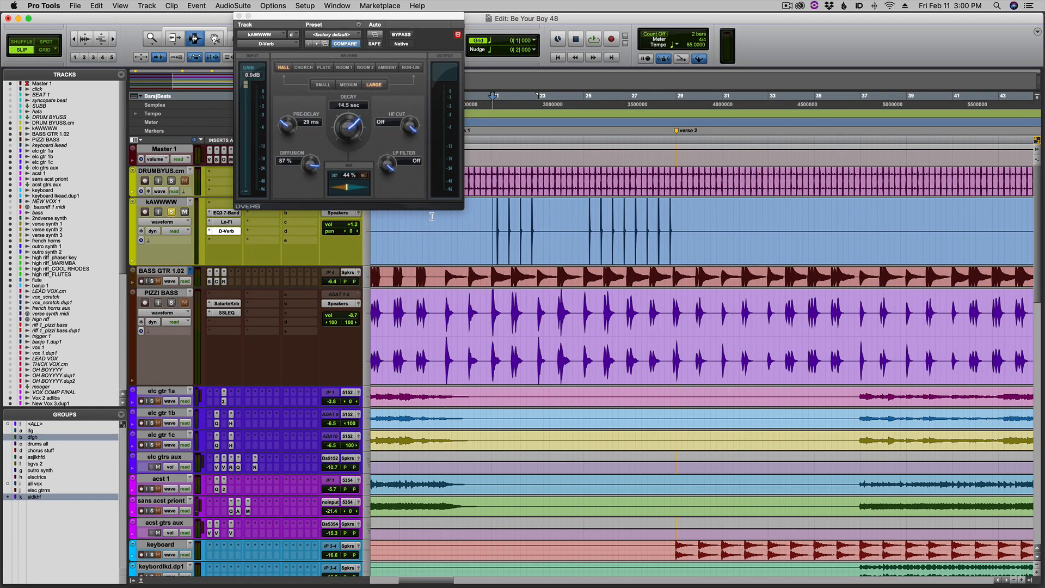
key(space)
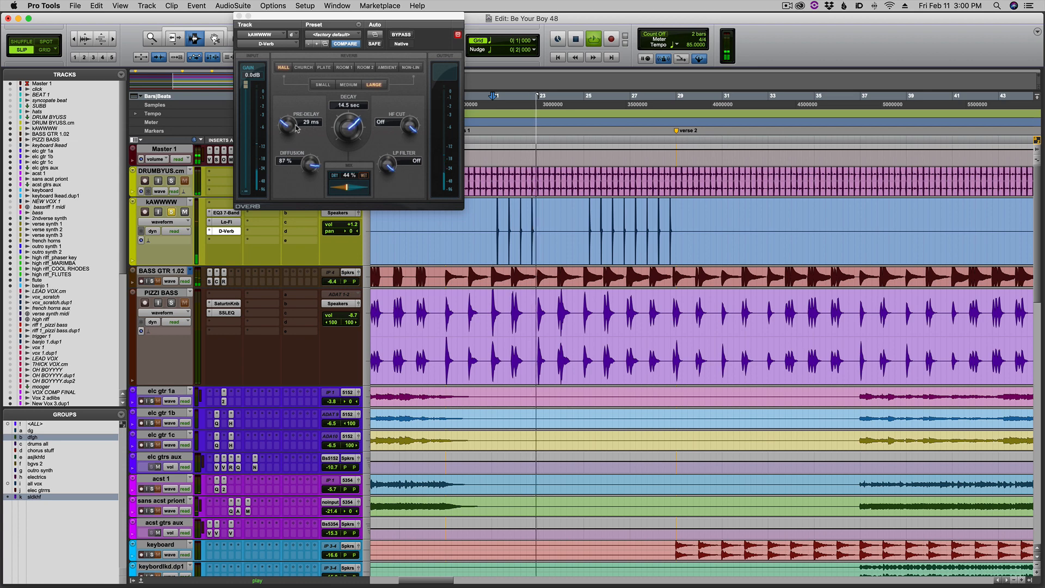
click(582, 210)
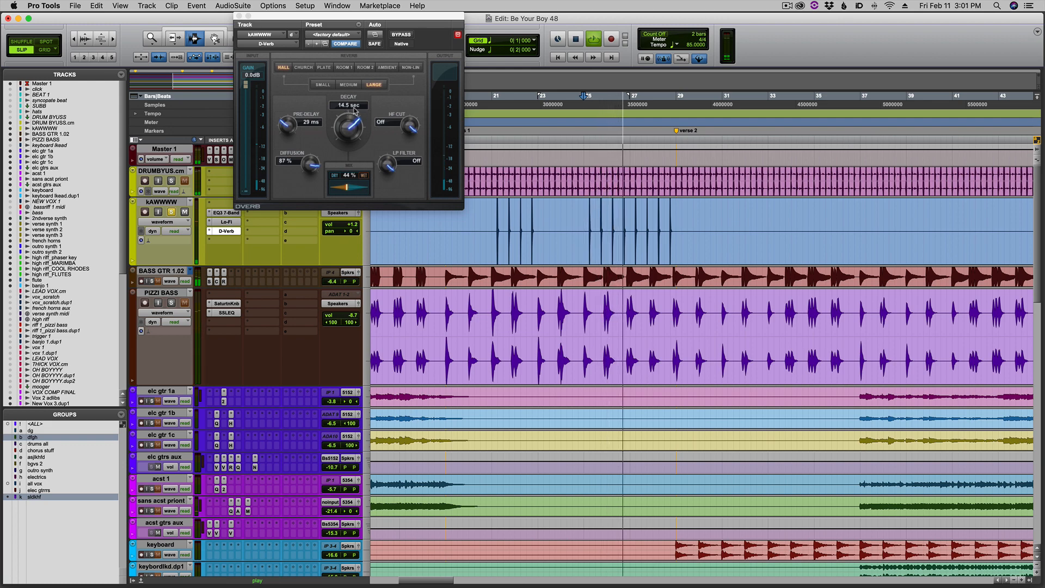
key(space)
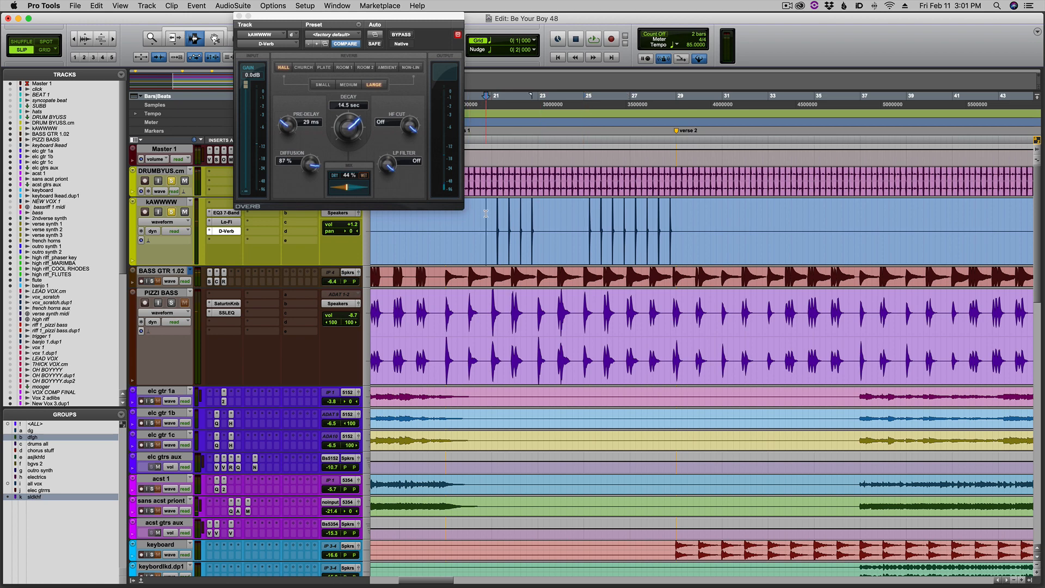
key(space)
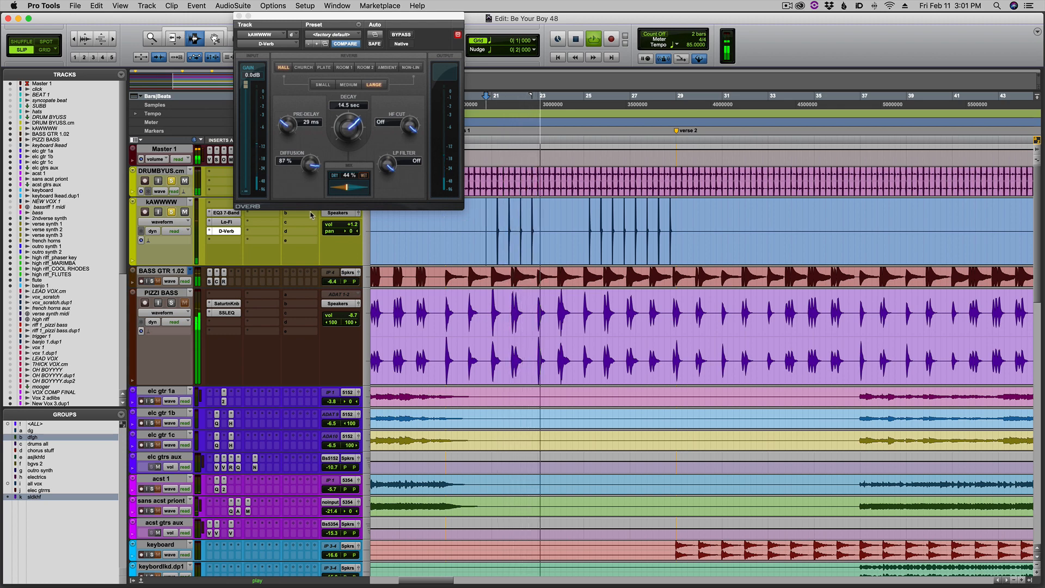
key(space)
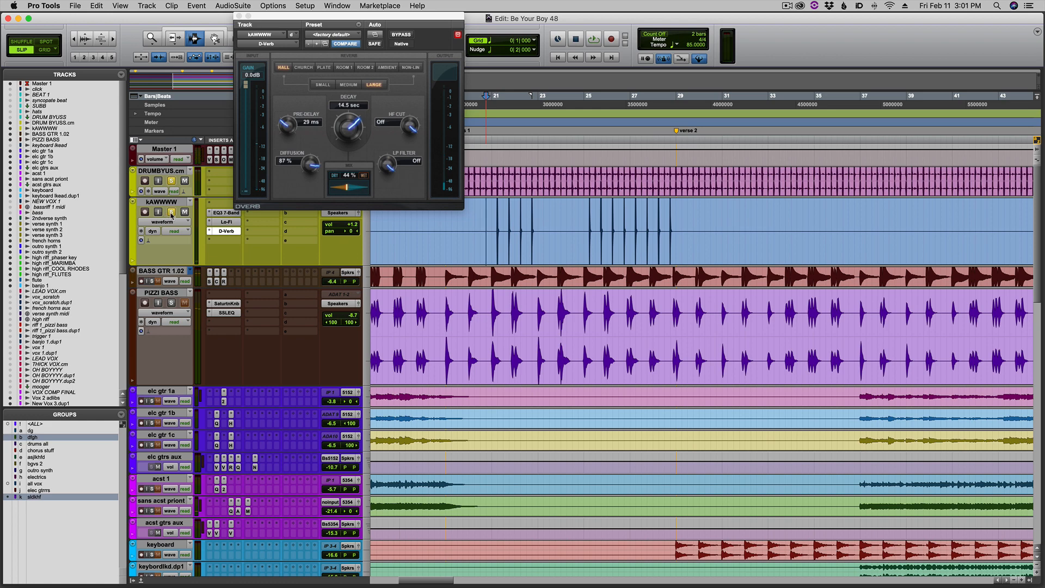
Take kAWWWW and DRUMBYUS.cm out of solo and close the D-Verb plug-in.
click(171, 212)
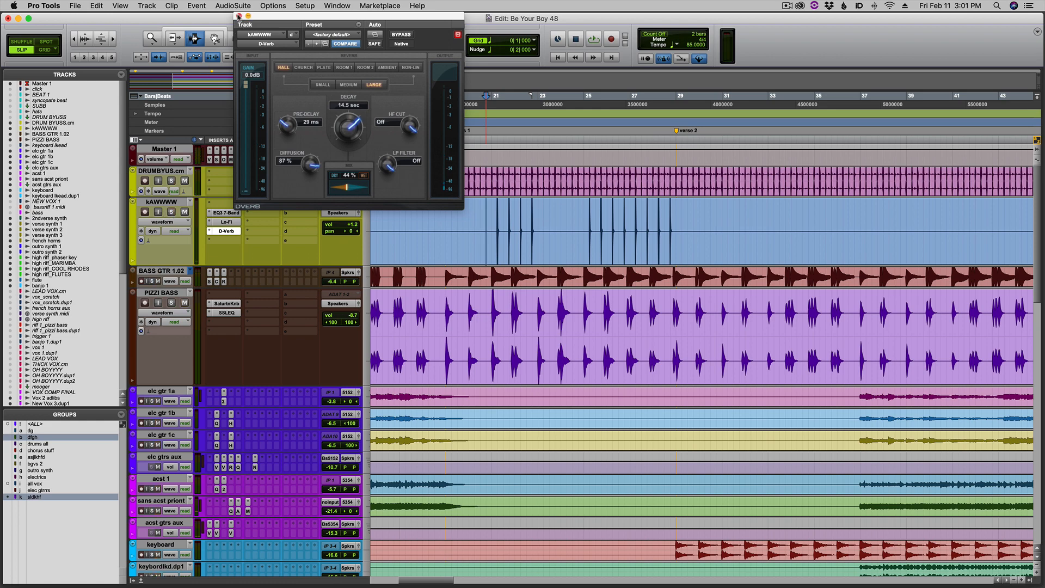
click(237, 17)
Select the first high riff phrase, about bars 21 to 23, across the highrif_phasrky, MARIMBA and COLRHODES tracks.
click(551, 273)
scroll(551, 272, down, 5)
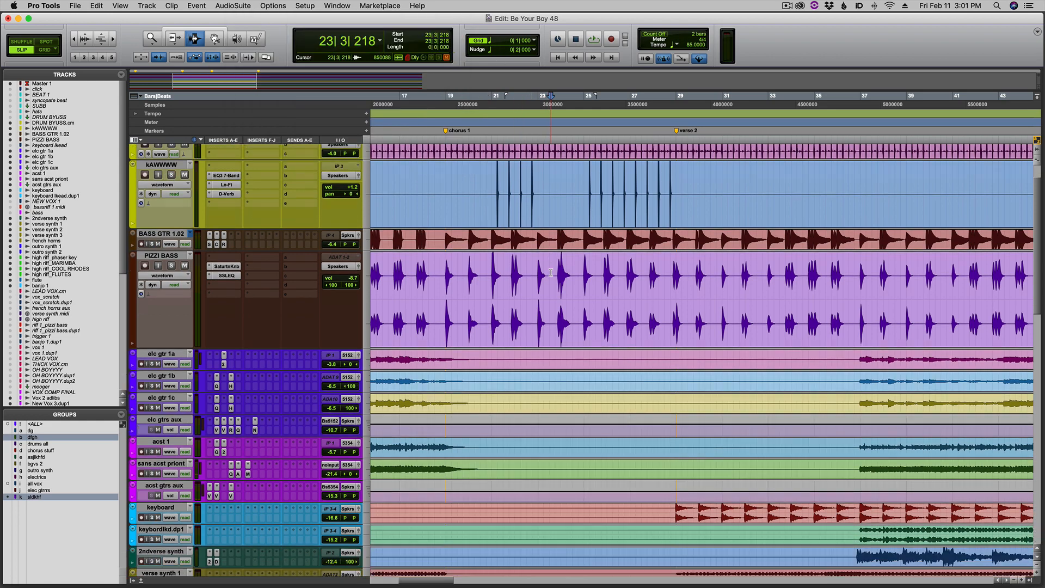
scroll(551, 272, down, 10)
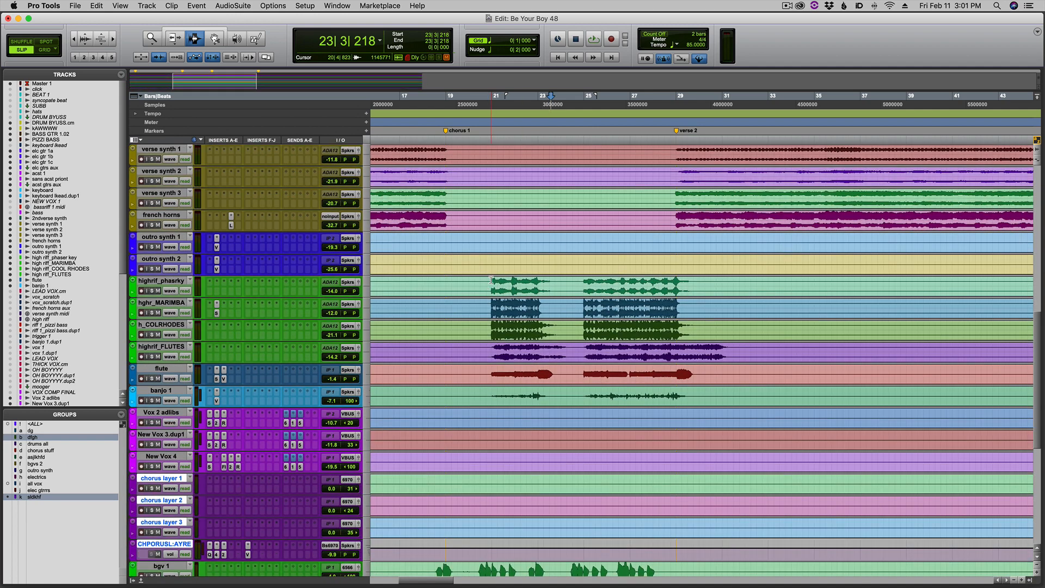
drag(491, 280, 549, 334)
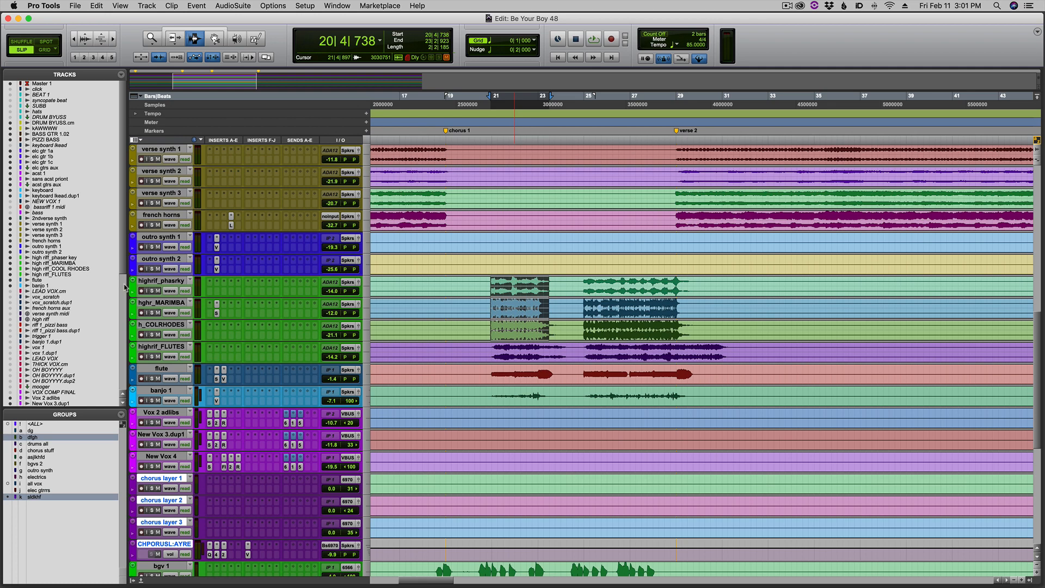
Check the highrif_phasrky track's name and comments, and audition its first chorus phrase in solo.
double_click(158, 281)
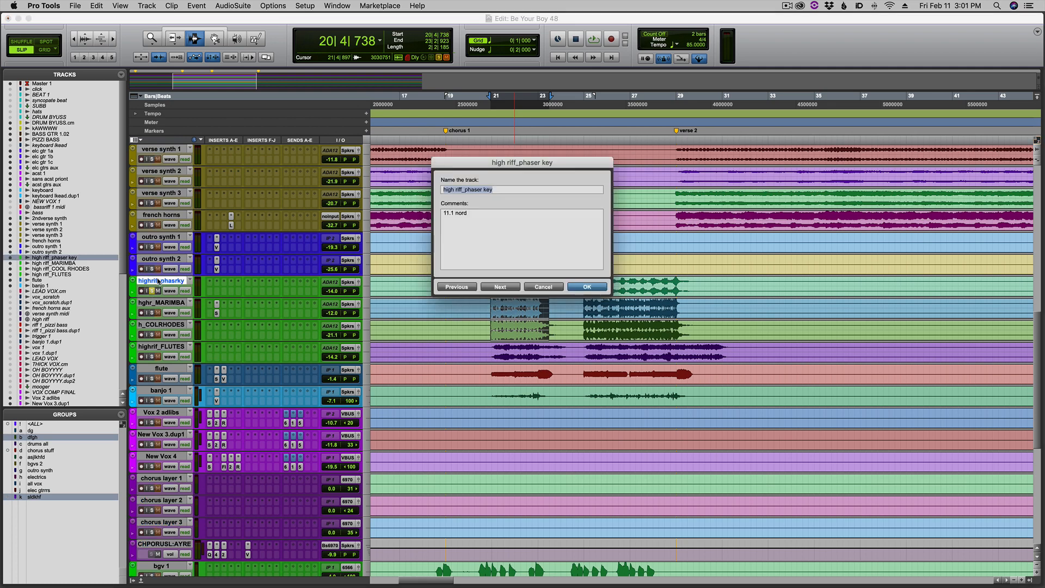
click(587, 287)
key(space)
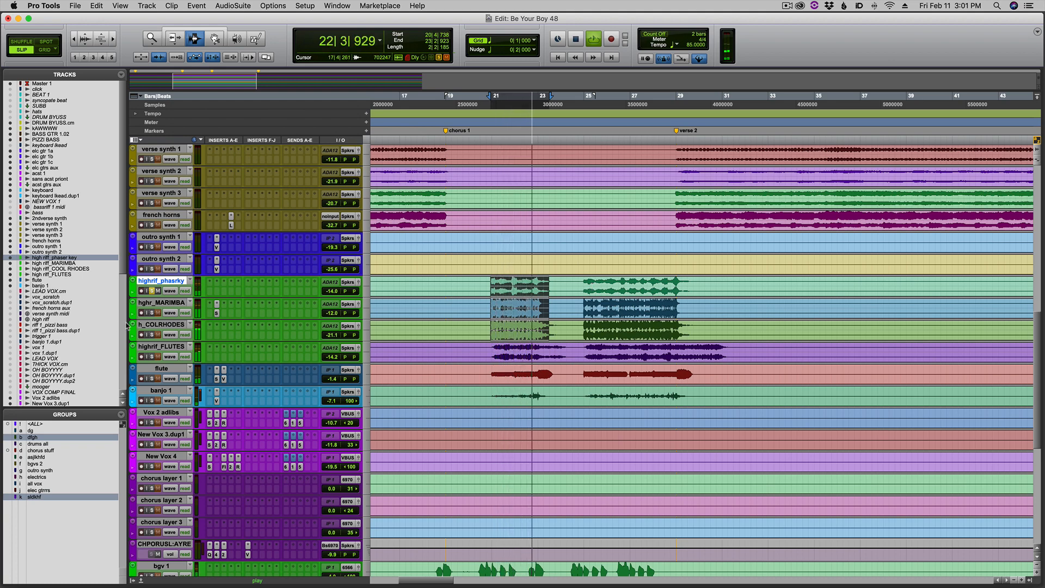
key(space)
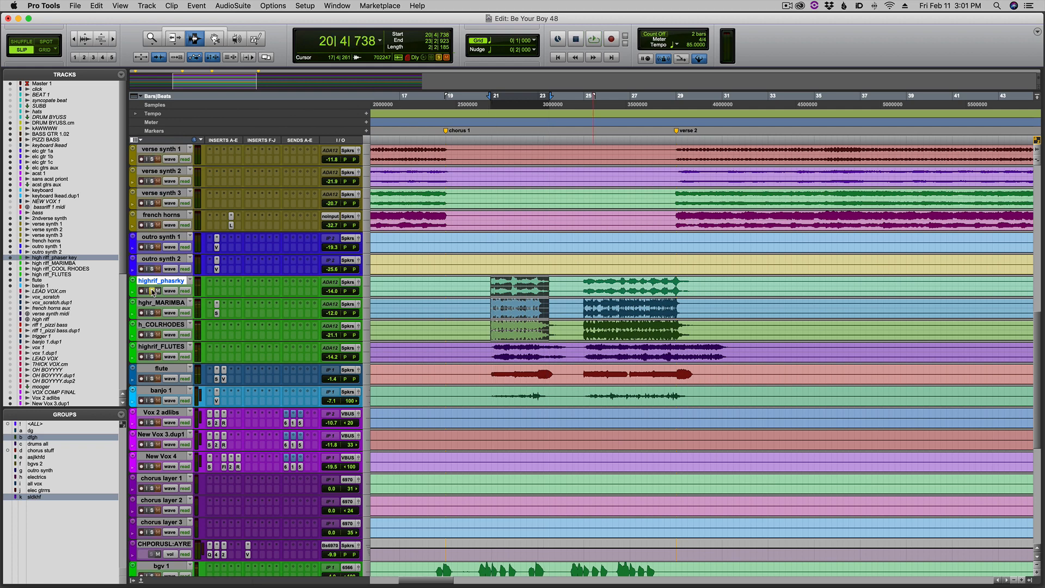
key(space)
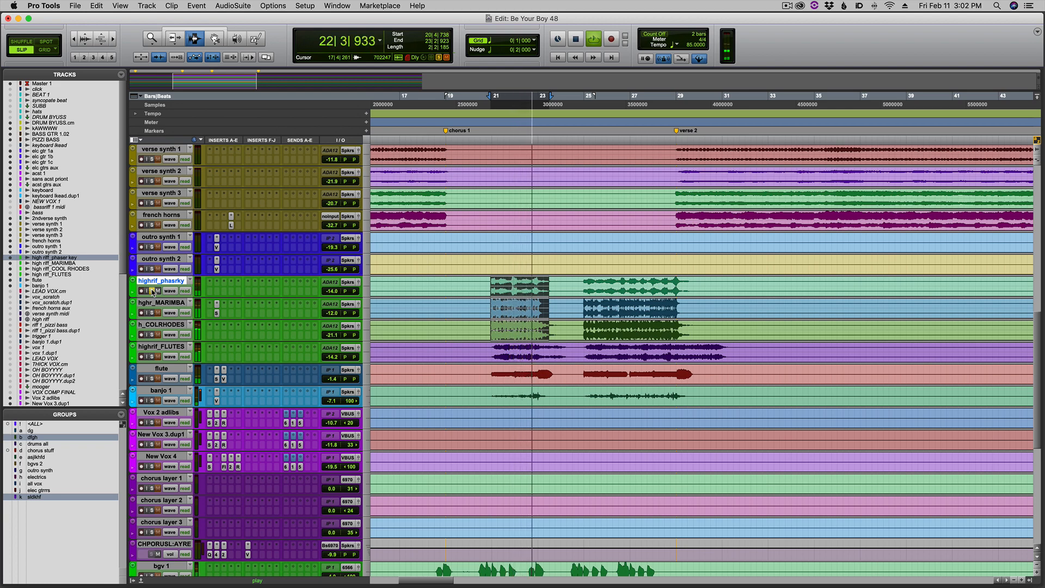
Audition the MARIMBA high riff in solo and open its SSLEQ plug-in briefly to examine the settings.
key(space)
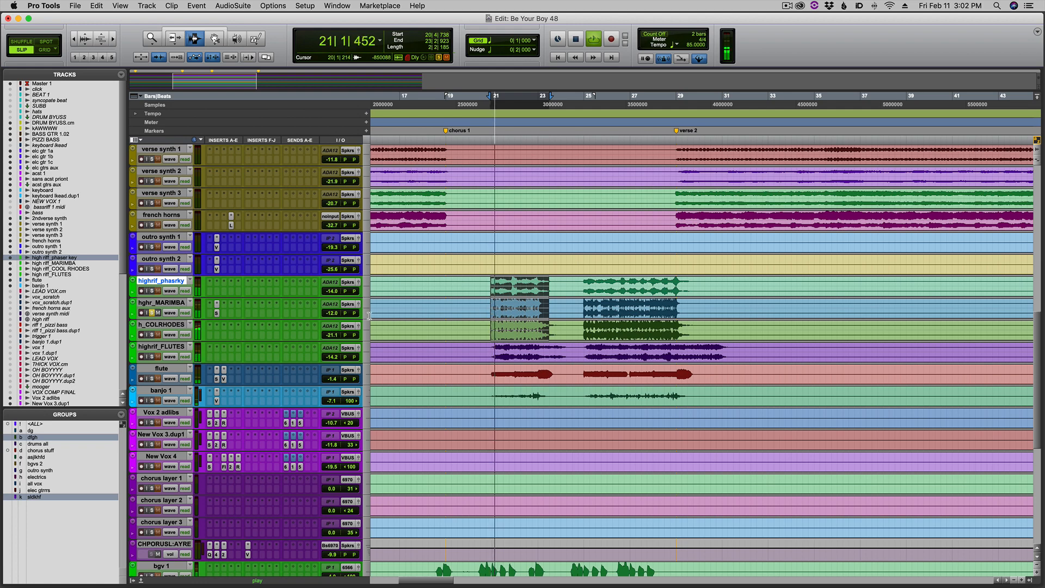
click(217, 312)
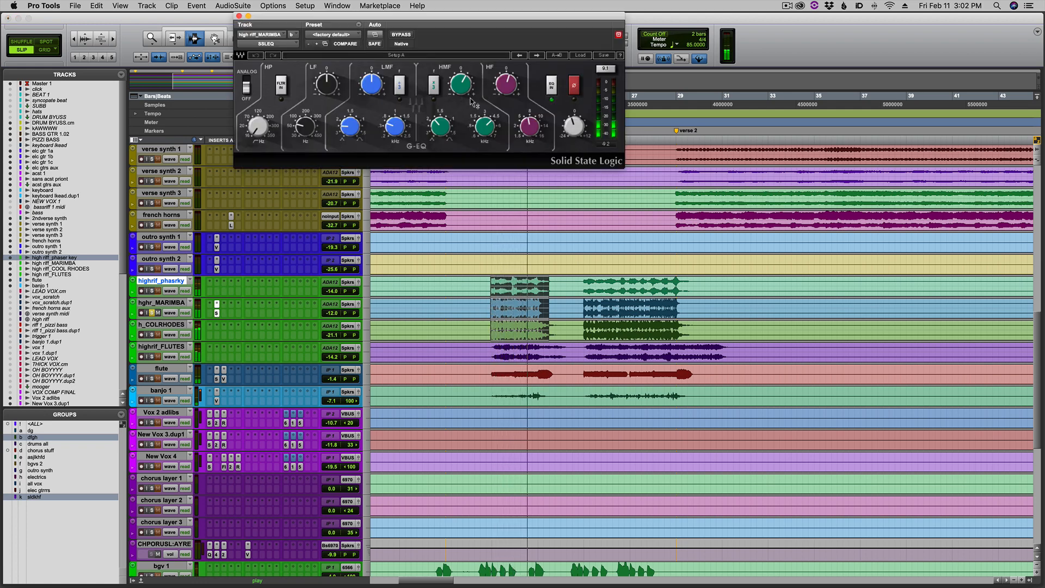
click(239, 16)
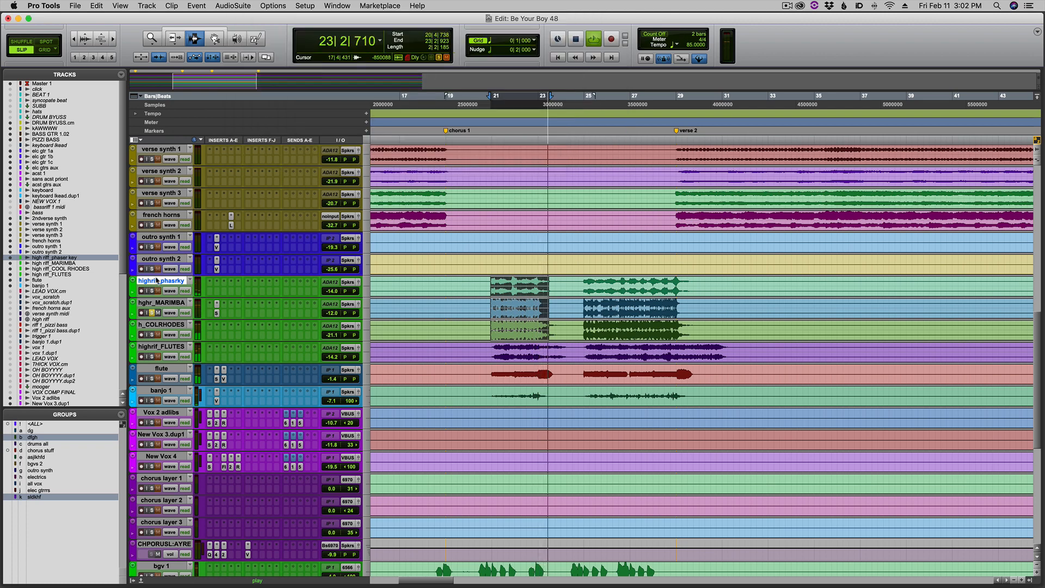
Audition the h_COLRHODES track in solo over the selected riff phrase, dismissing the input monitoring alert.
click(148, 334)
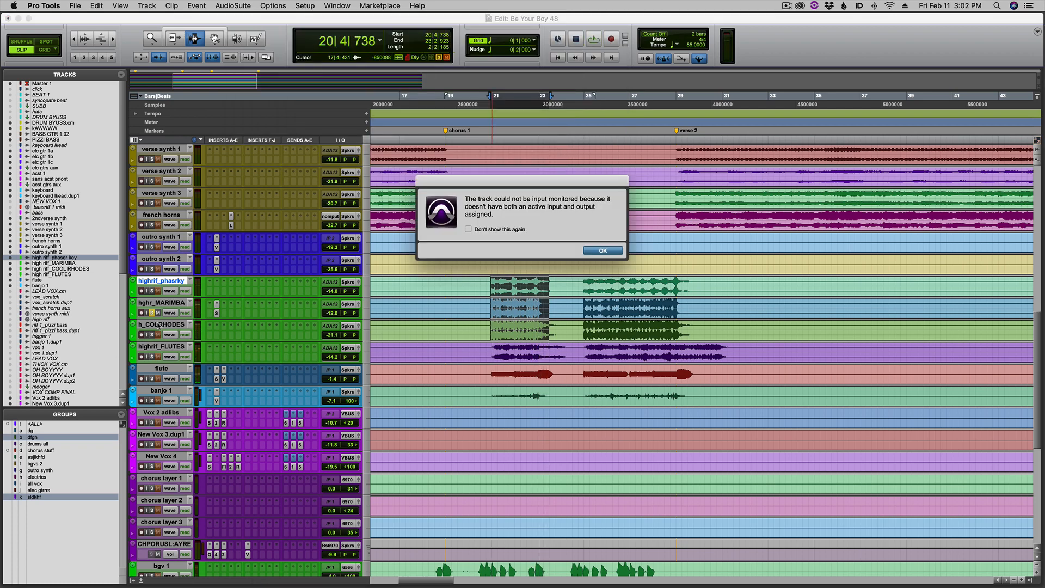
click(602, 251)
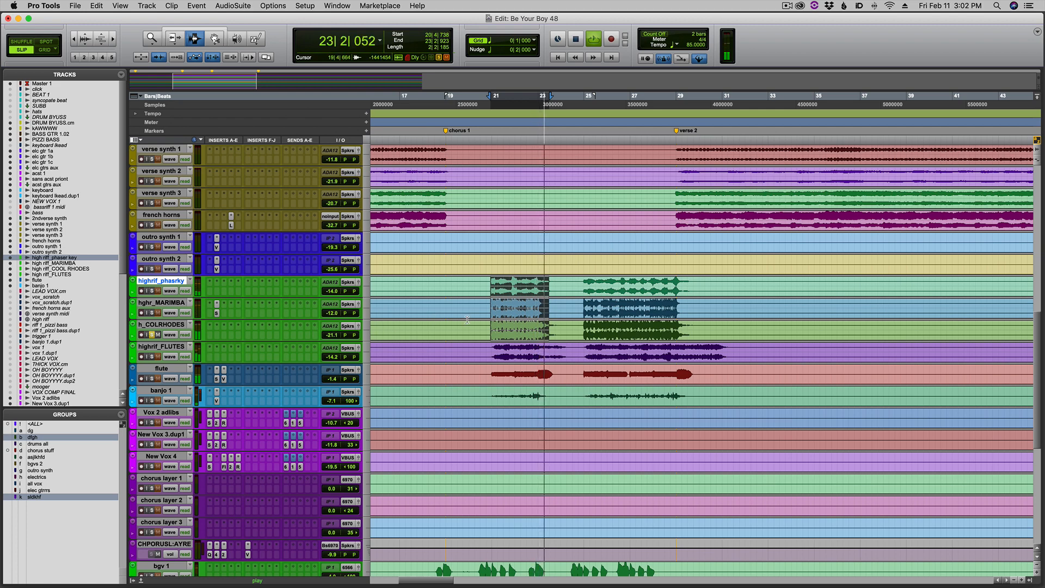
key(space)
Audition the phaser key, MARIMBA and COLRHODES layers soloed together from just before bar 21.
click(490, 308)
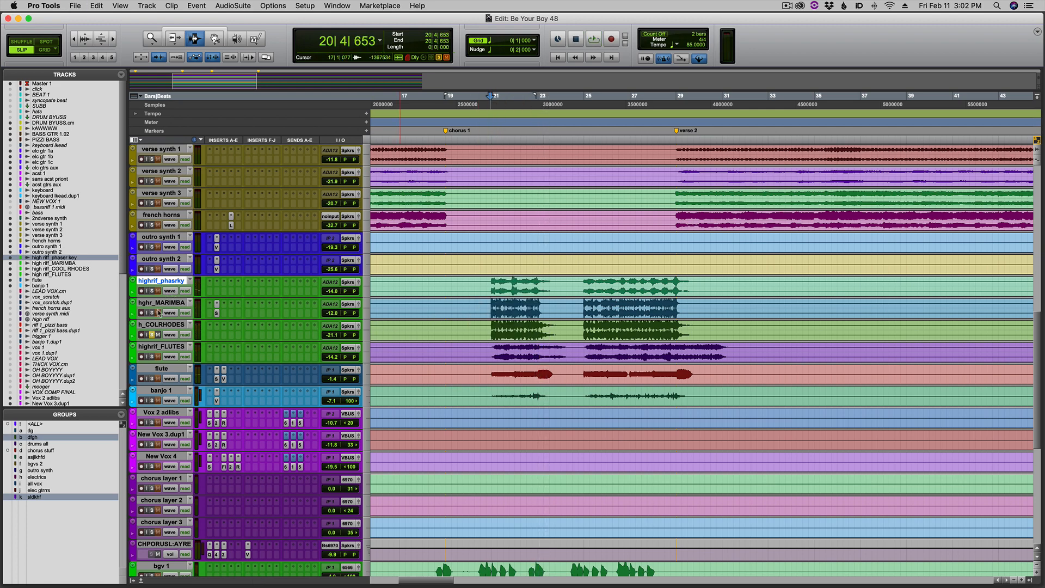
click(483, 282)
key(space)
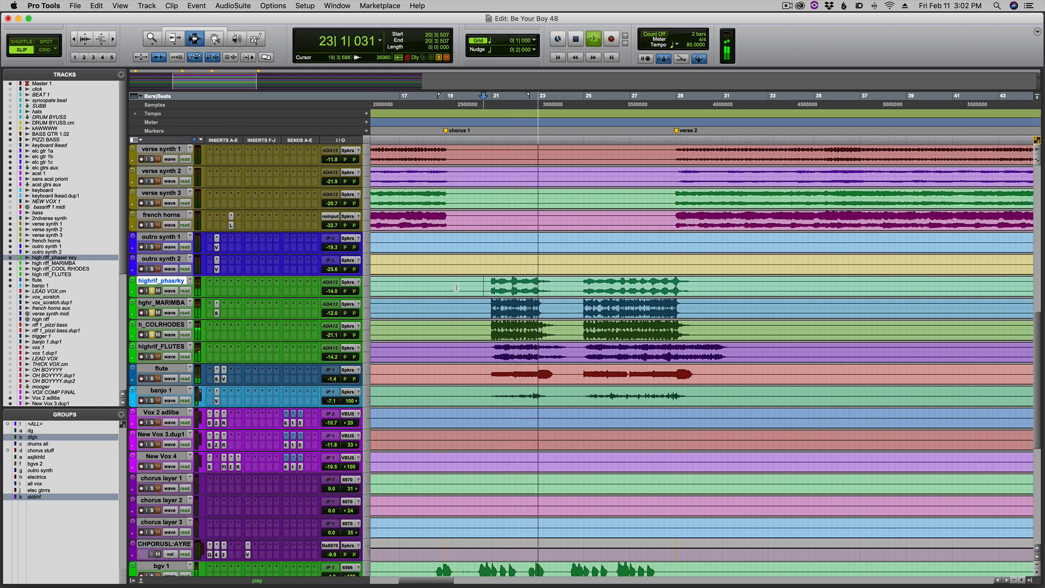
key(space)
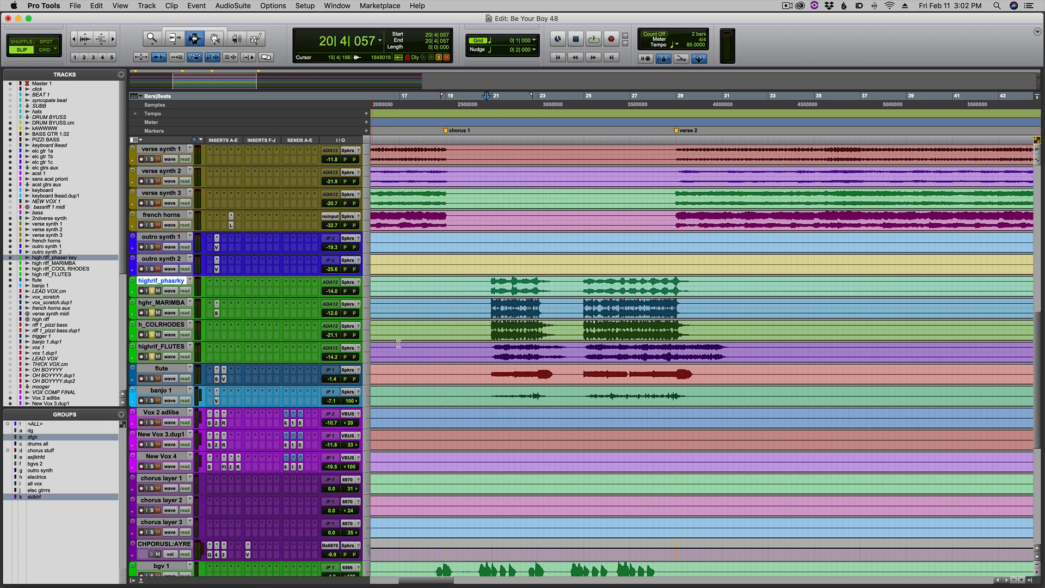
Audition highrif_FLUTES in solo and together with the other three high riff layers from just before bar 21.
key(space)
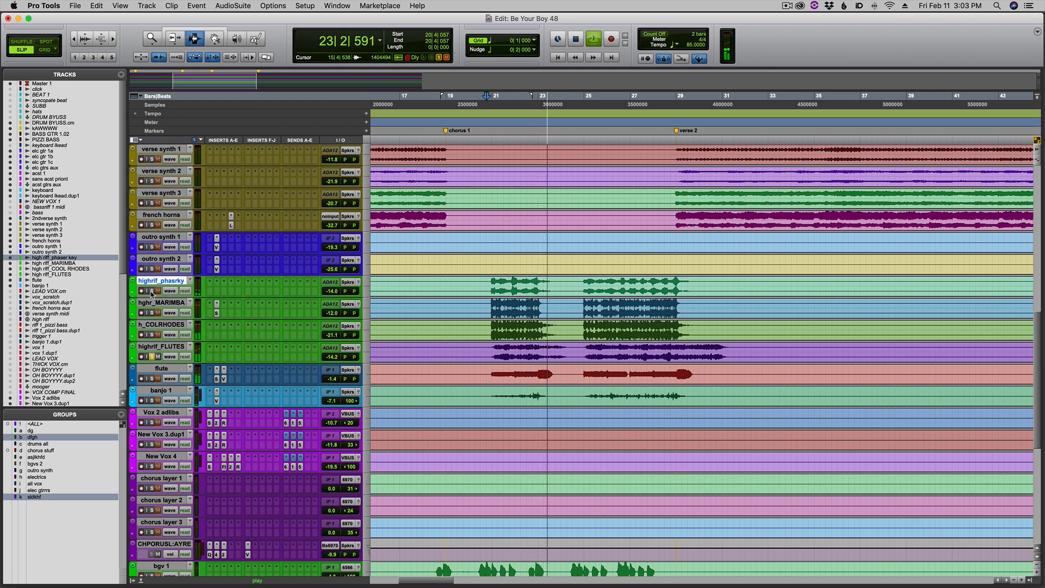
click(488, 343)
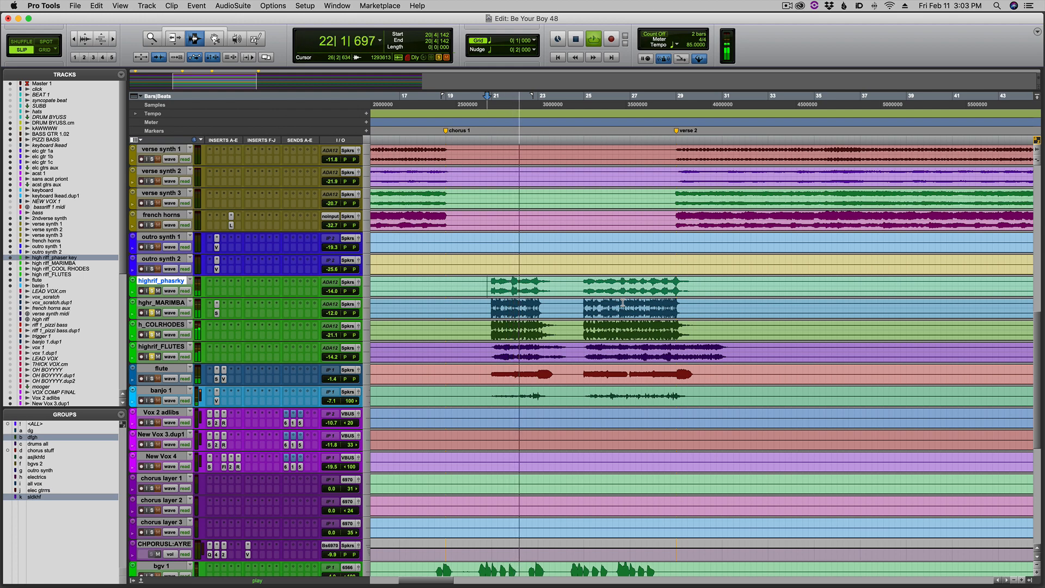
click(483, 310)
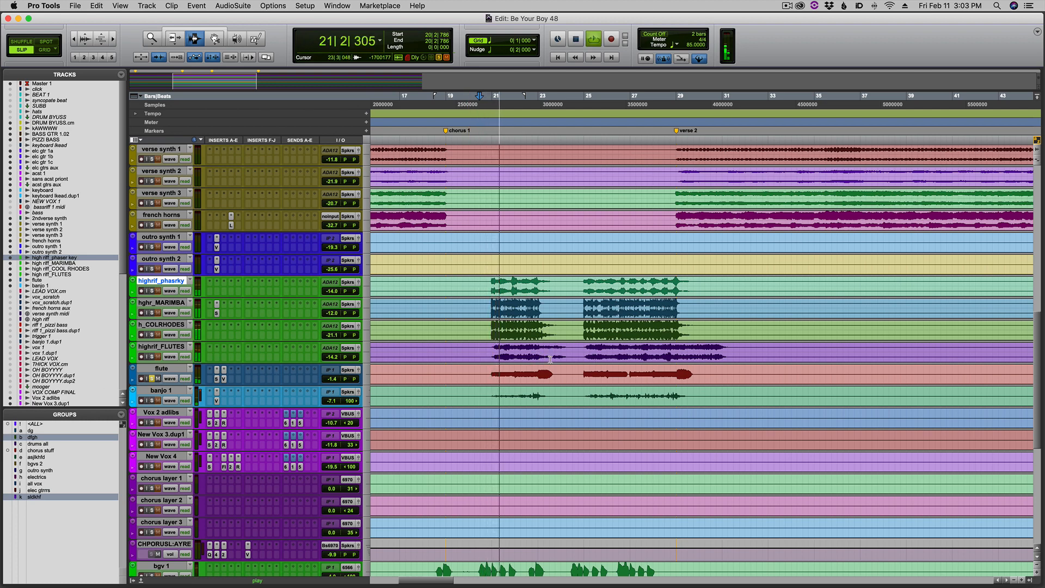
Audition the soloed flute track through chorus 1 and examine its phrases up to the start of verse 2.
click(582, 359)
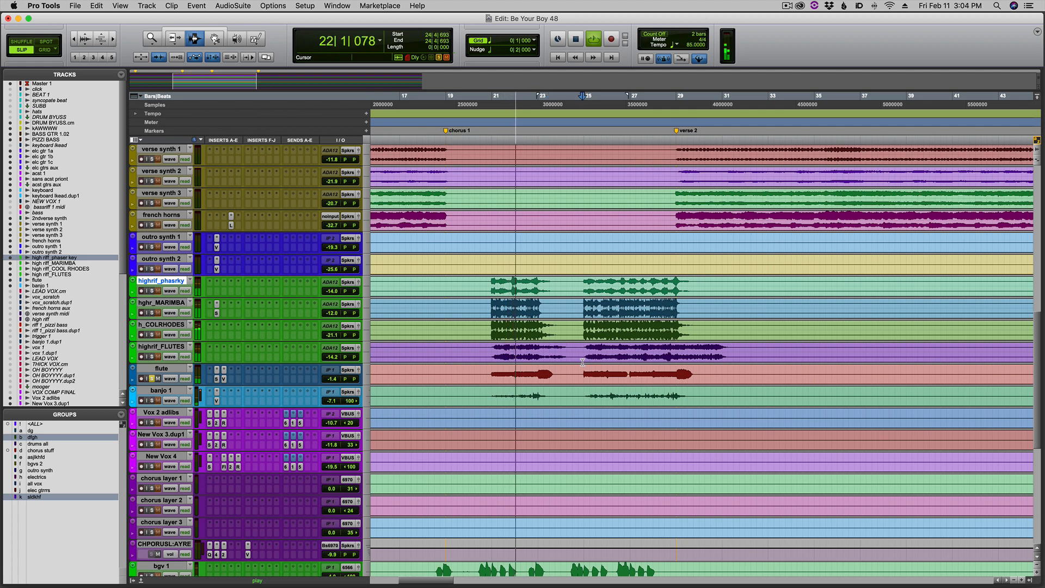
scroll(625, 362, left, 5)
click(669, 365)
key(super+bracketright)
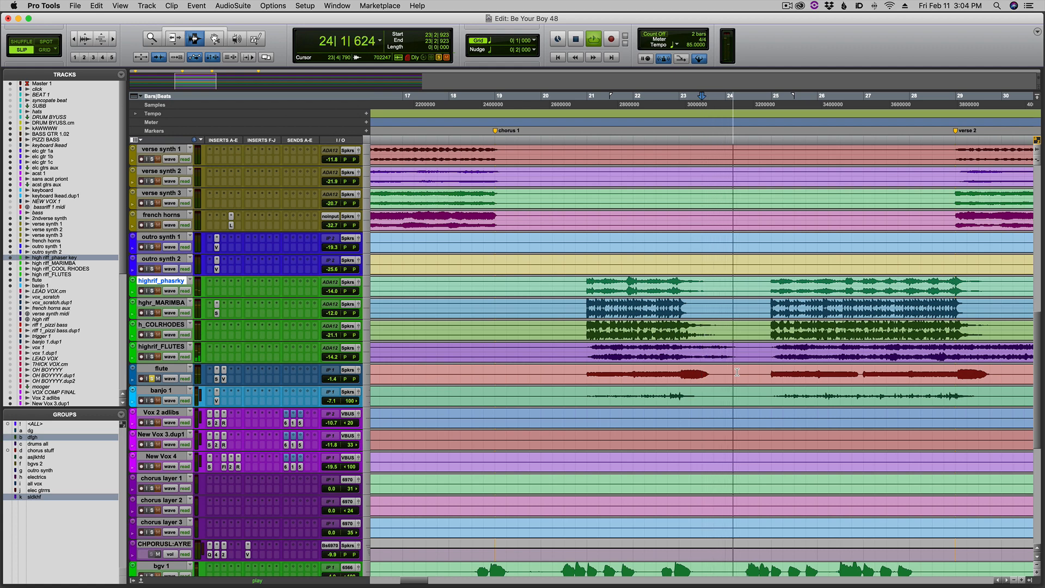
key(super+bracketleft)
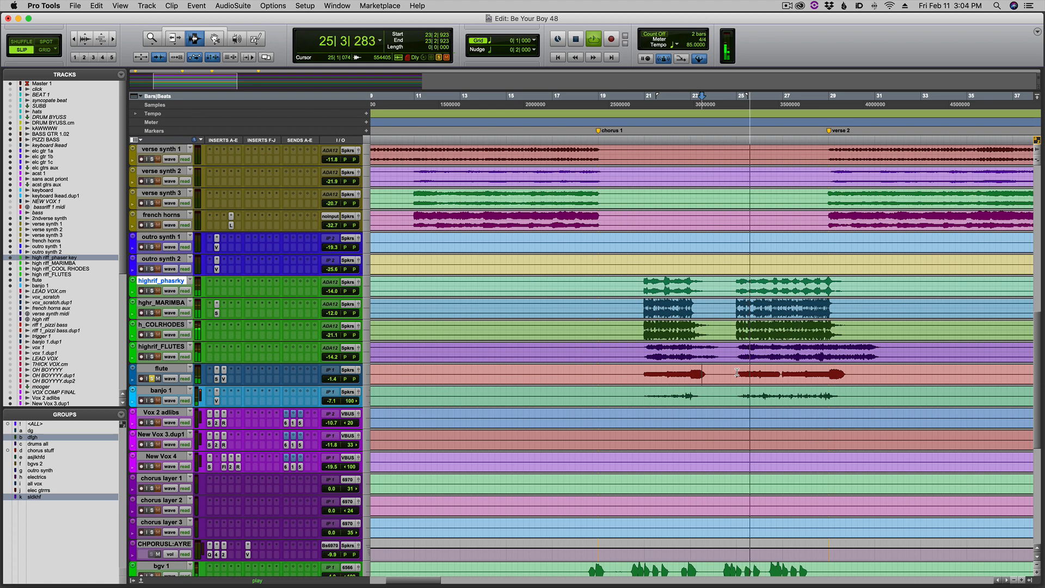
key(super+bracketleft)
key(super+bracketright)
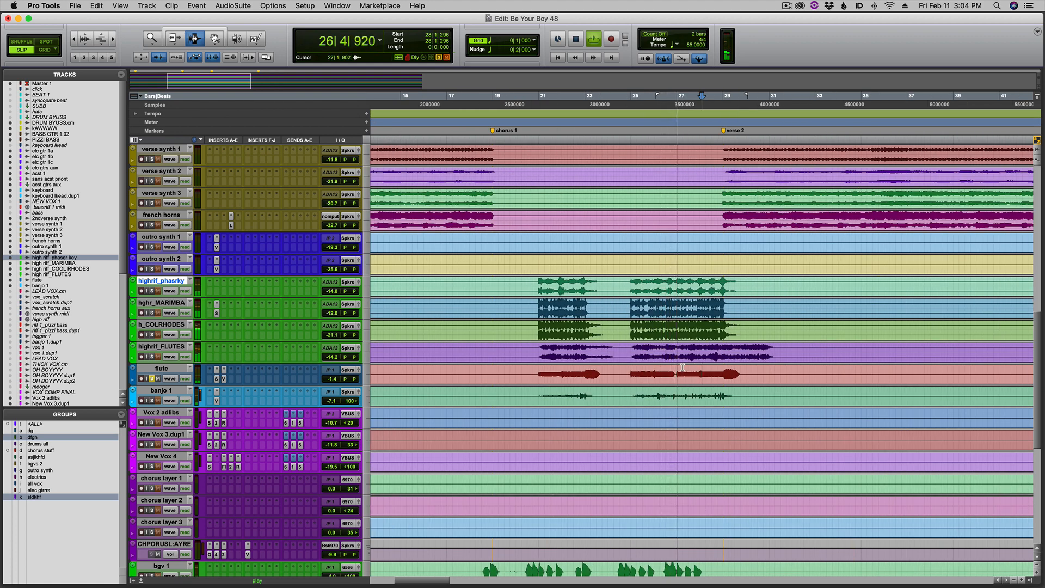
click(733, 368)
key(super+bracketleft)
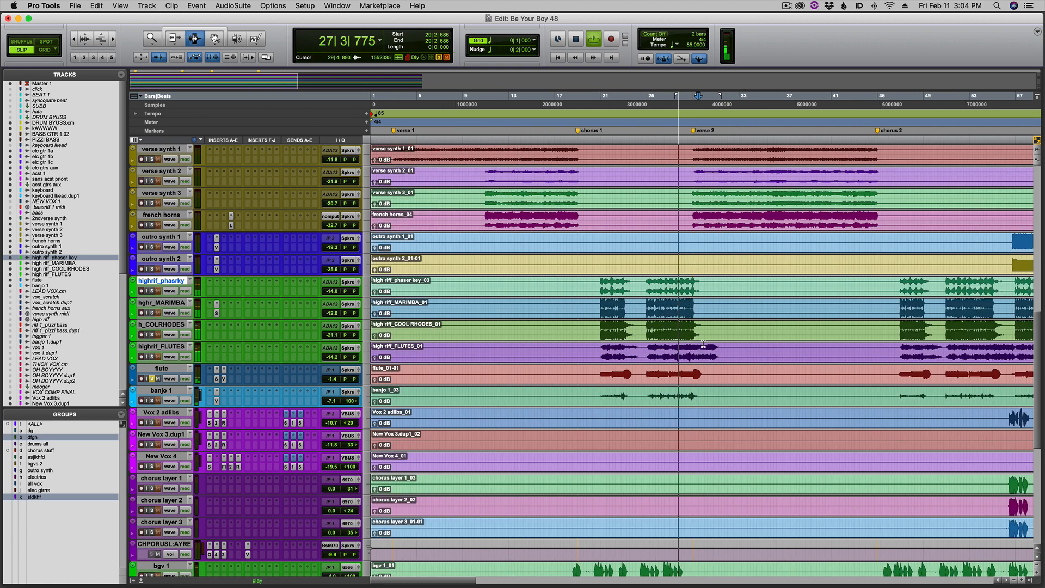
click(704, 340)
key(super+bracketright)
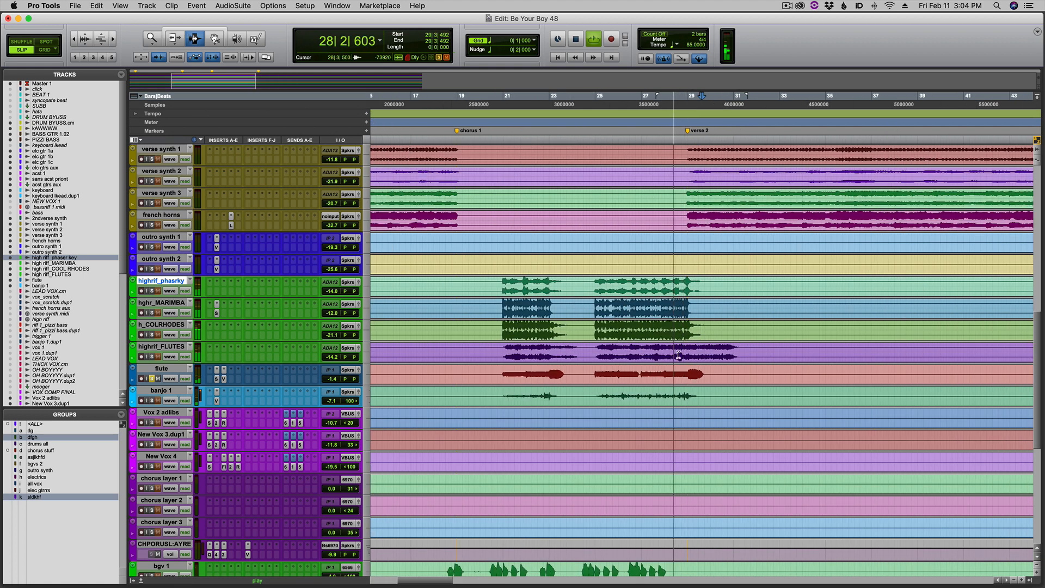
key(super+bracketleft)
key(super+bracketright)
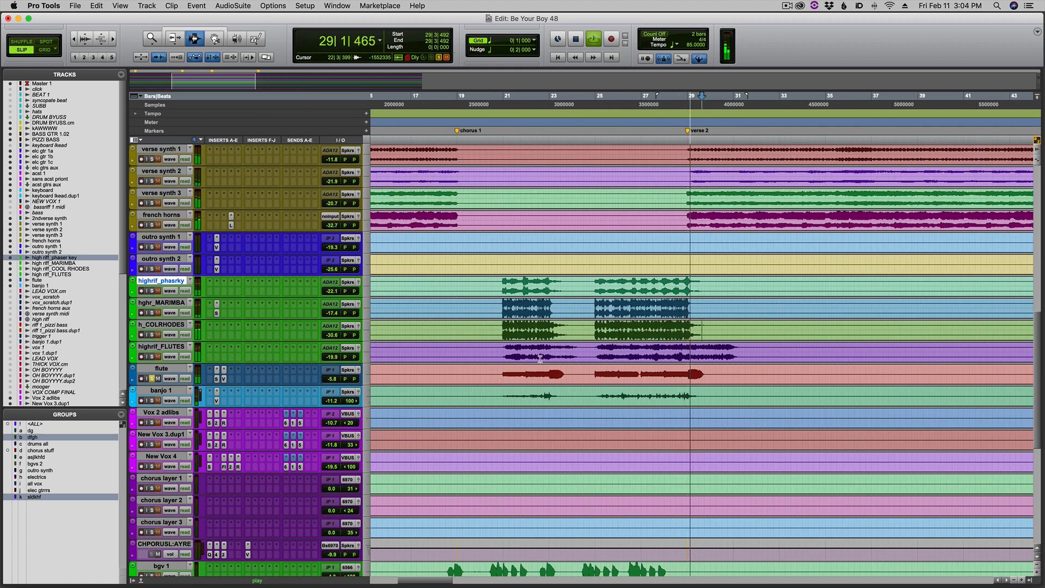
Audition the flute soloed together with all four high riff layers from just before bar 21 through chorus 1.
key(space)
click(501, 340)
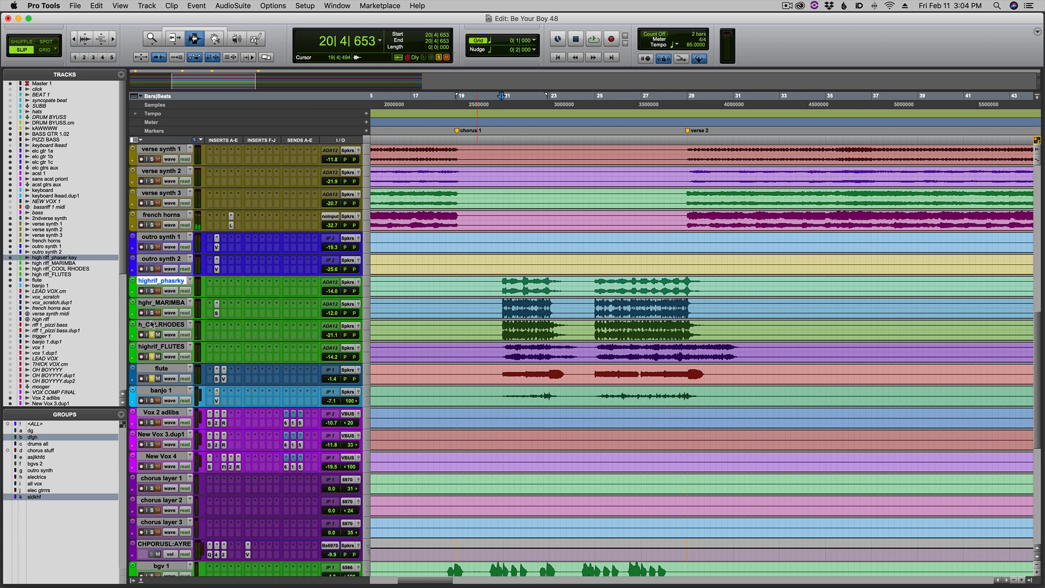
click(496, 291)
key(space)
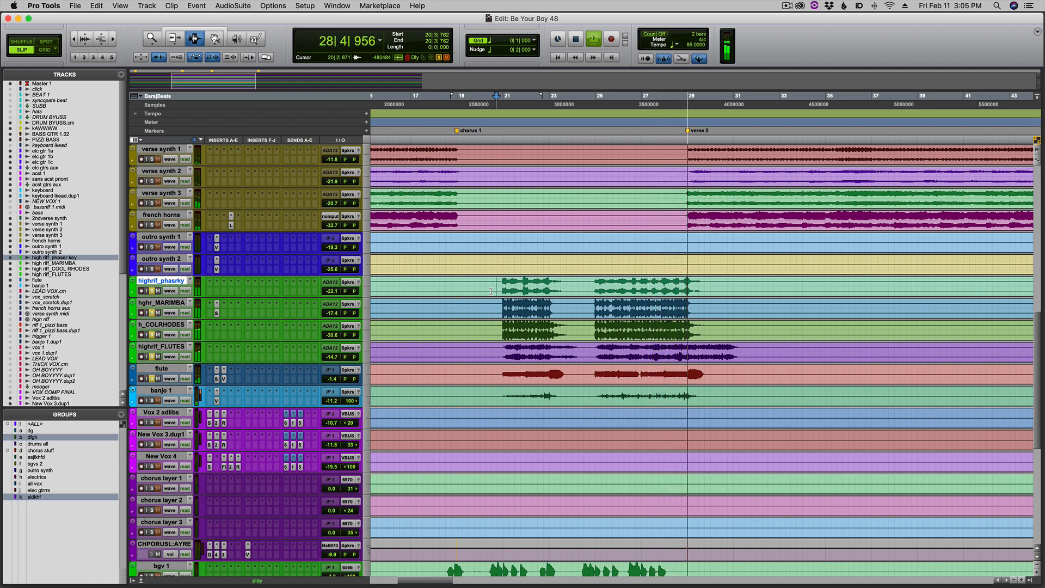
Audition the banjo 1 track in solo over its chorus 1 phrases, starting near bar 20 and again near bar 25.
key(space)
click(497, 344)
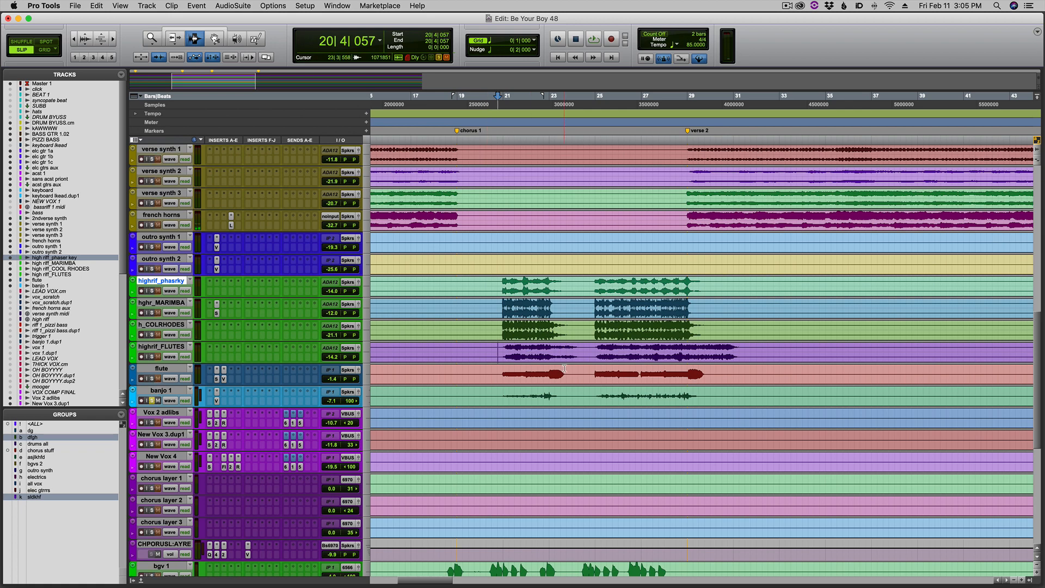
key(super+bracketright)
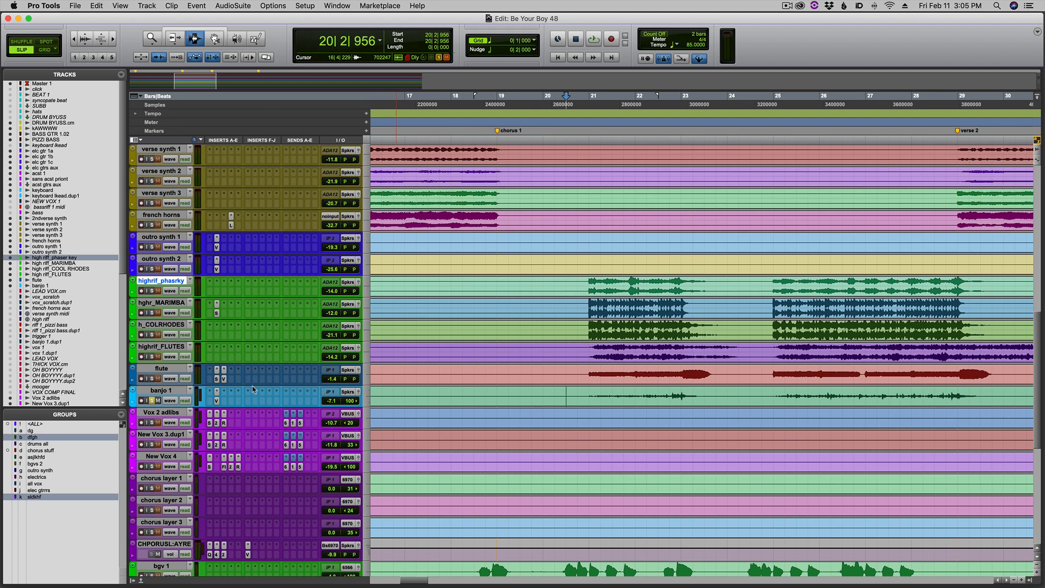
key(space)
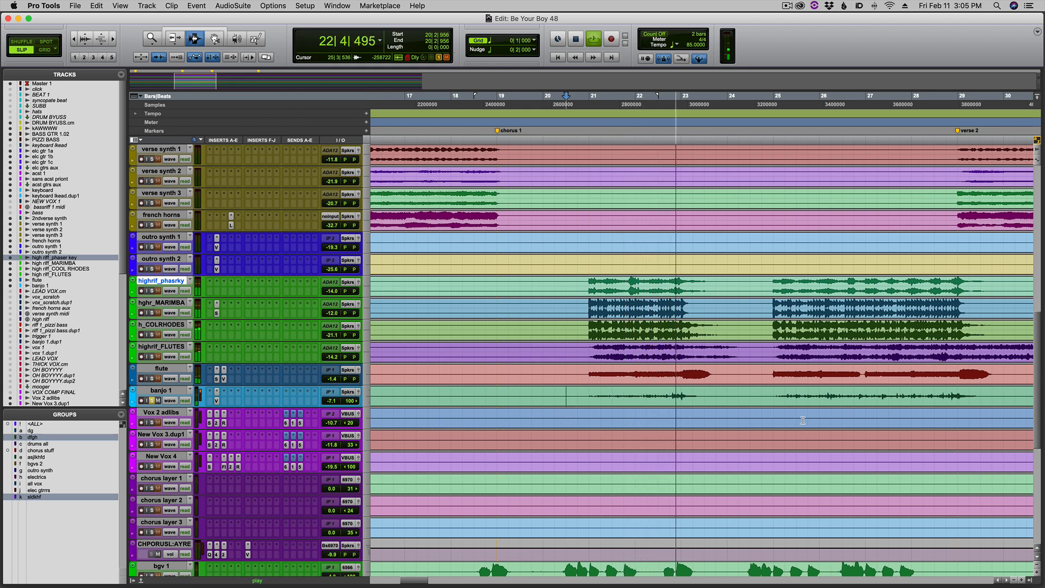
click(773, 396)
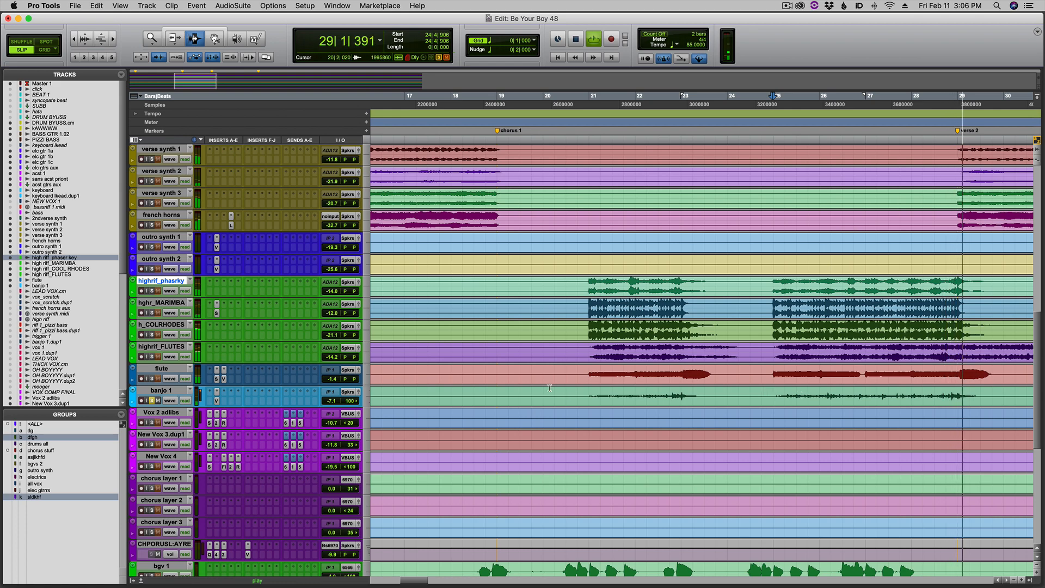
Audition the flute and banjo 1 tracks soloed together from the middle of bar 20.
click(575, 376)
key(space)
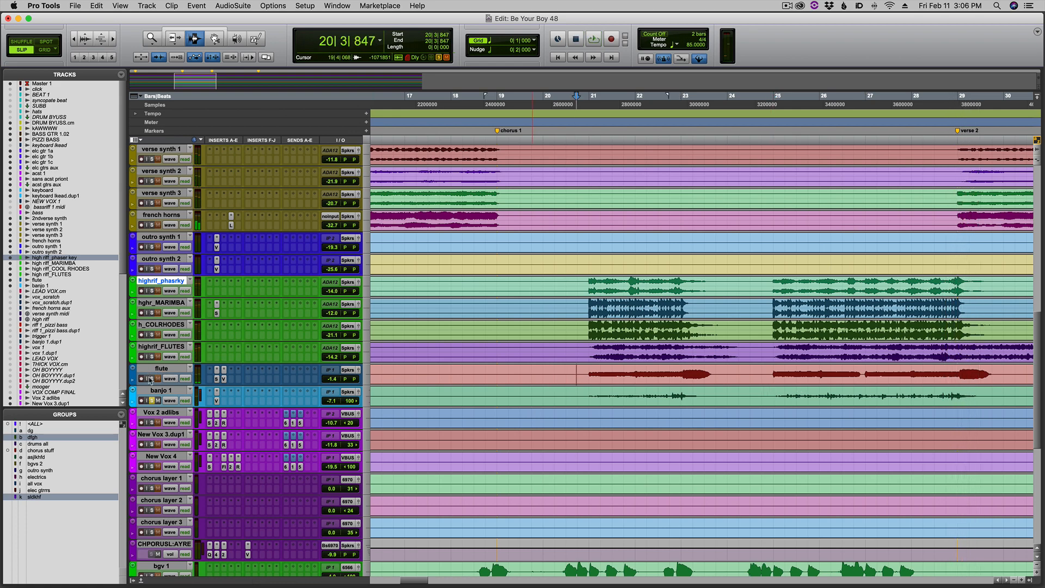
key(space)
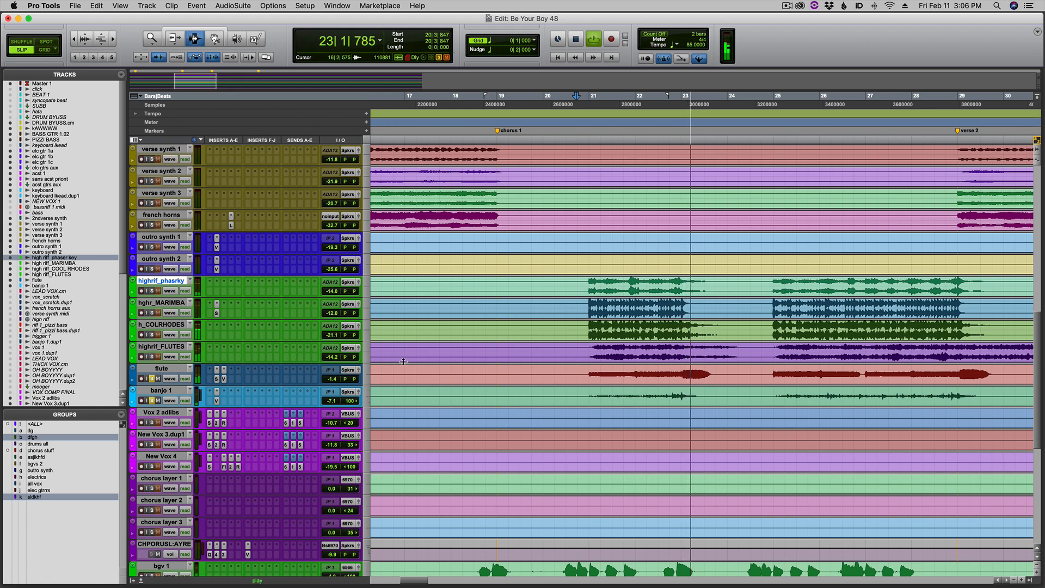
Audition the high riff layers, flute and banjo 1 from late in bar 20, adding the bass guitar, PIZZI BASS and drum bus to the solo.
key(space)
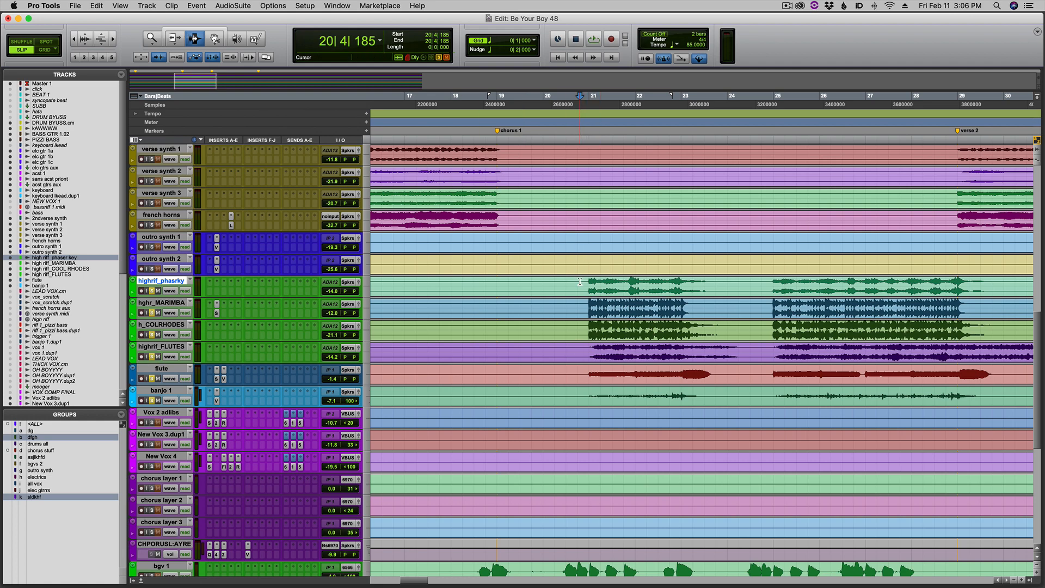
key(space)
scroll(580, 282, up, 15)
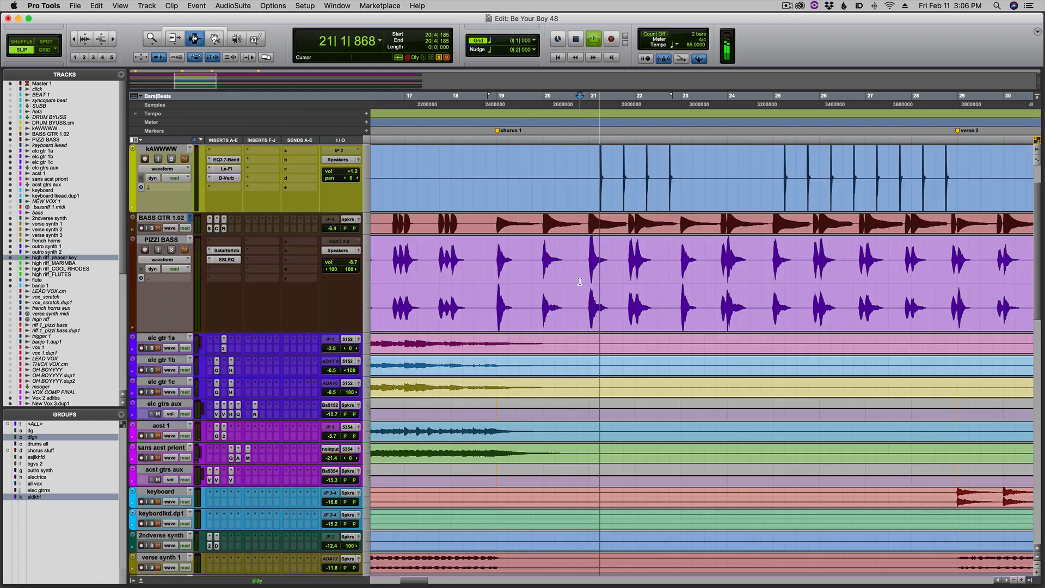
scroll(580, 281, up, 3)
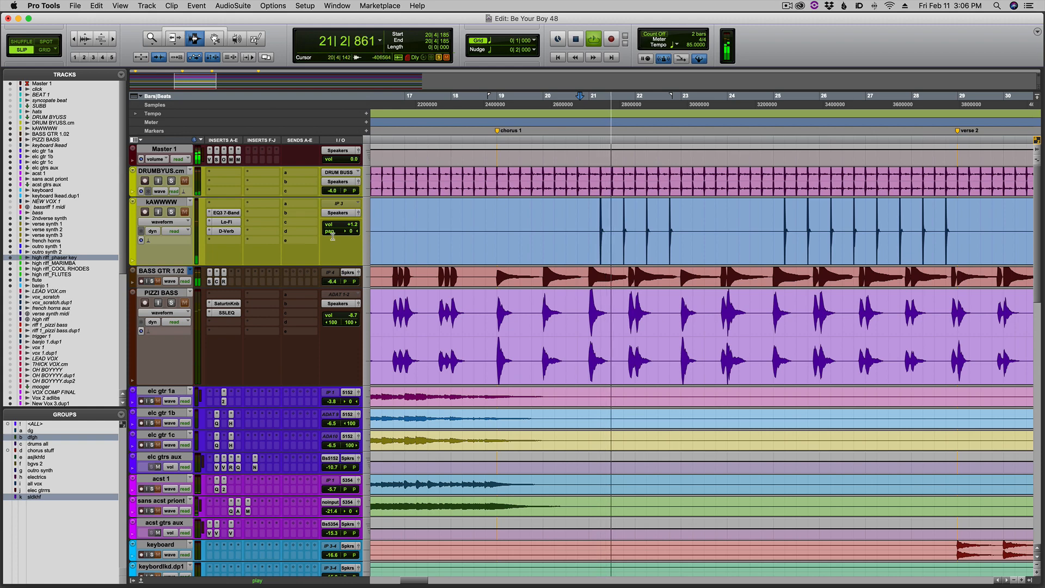
click(170, 302)
click(171, 181)
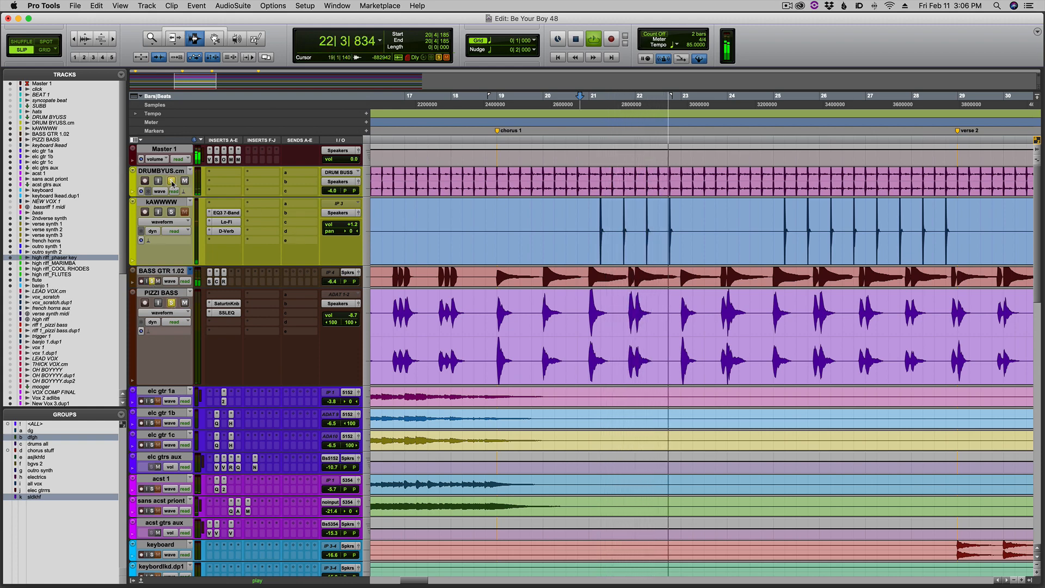
Select the second banjo 1 phrase of chorus 1, from late in bar 24 to bar 29, while the soloed layers play.
scroll(725, 352, down, 12)
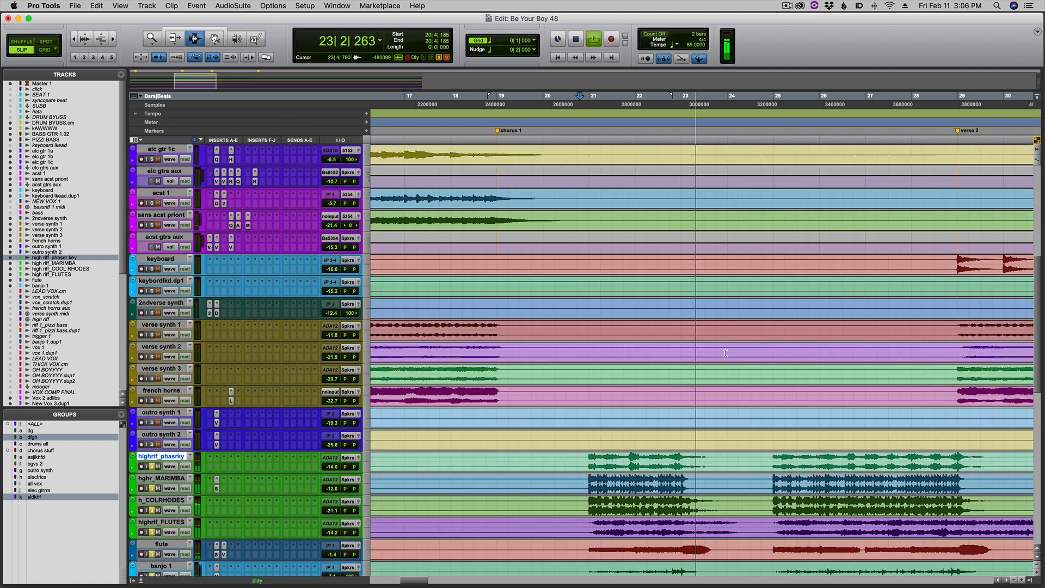
scroll(725, 353, down, 6)
key(r)
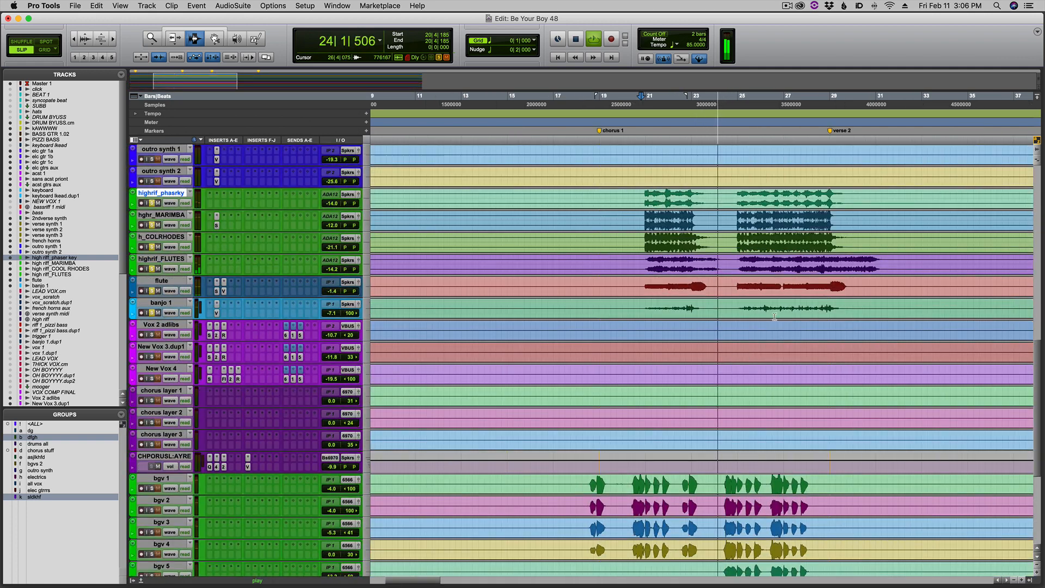
key(t)
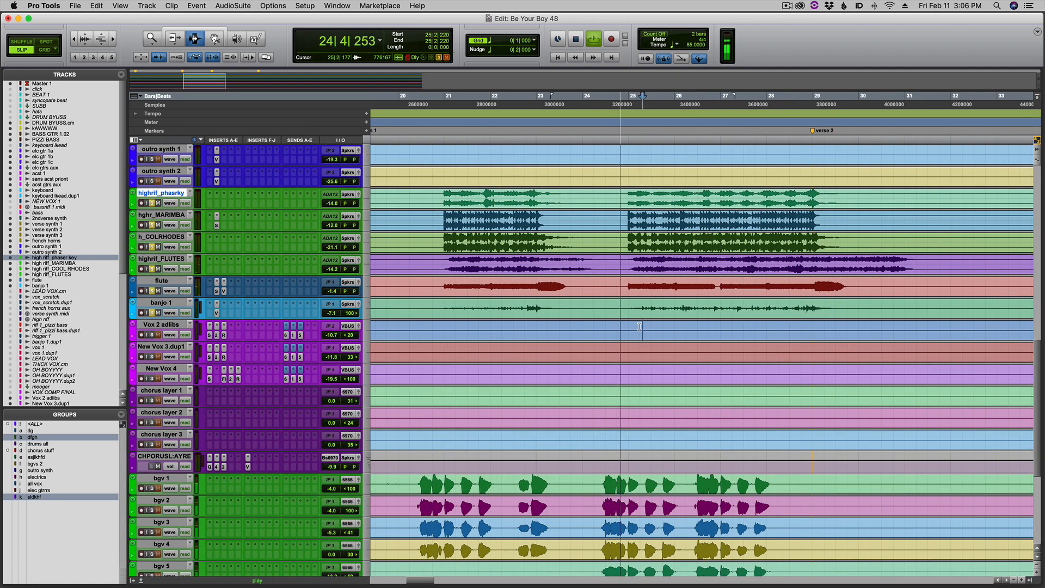
drag(628, 308, 834, 299)
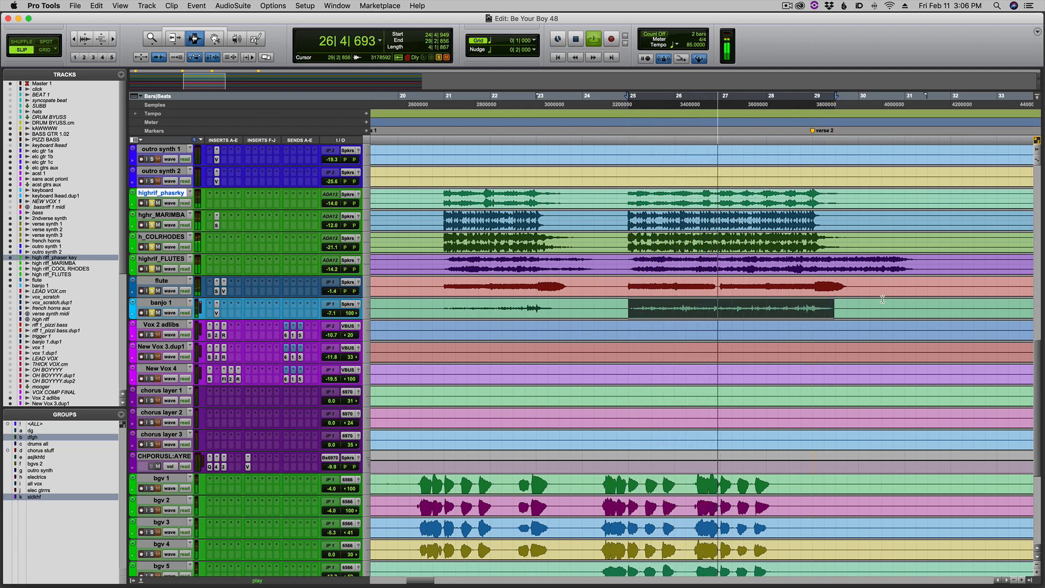
Audition the soloed riff, flute and banjo layers up to verse 2, then clear the solos and place the cursor in bar 21.
key(super+bracketleft)
scroll(917, 319, down, 4)
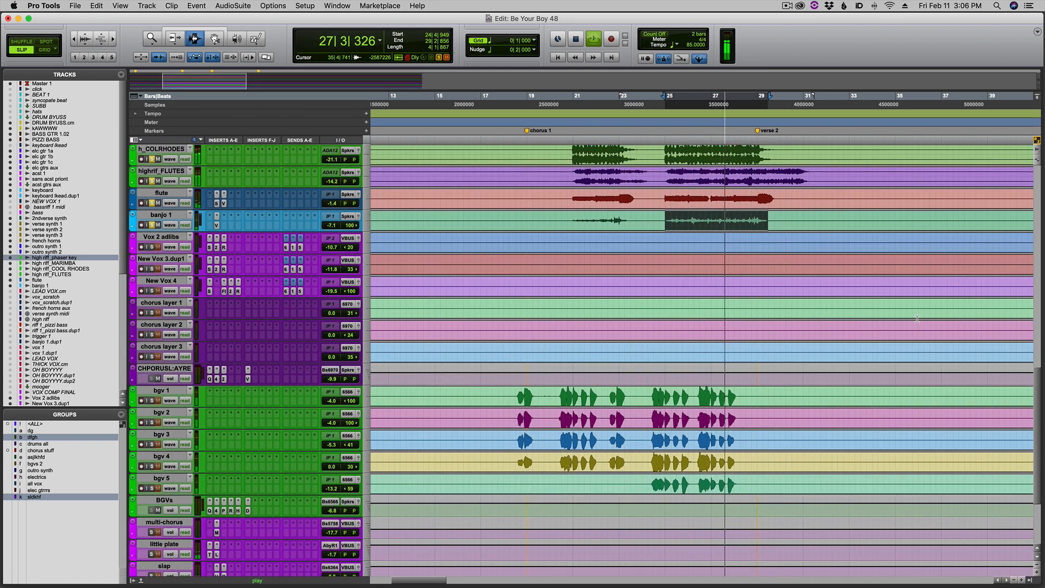
scroll(917, 319, down, 1)
scroll(920, 342, up, 3)
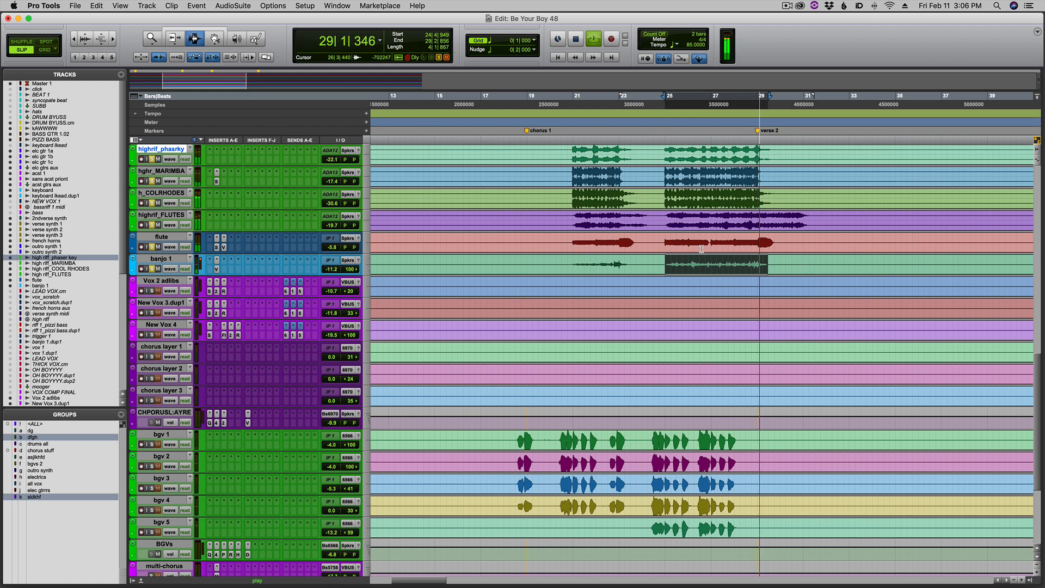
click(591, 258)
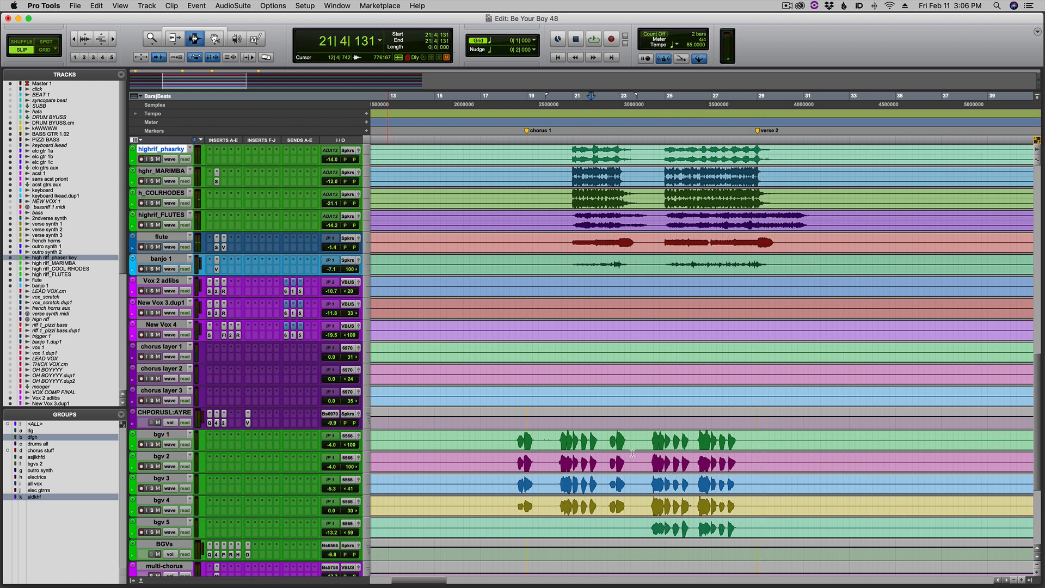
Audition the VOX COMP FINAL track in solo from bar 18, just before chorus 1.
scroll(591, 441, down, 6)
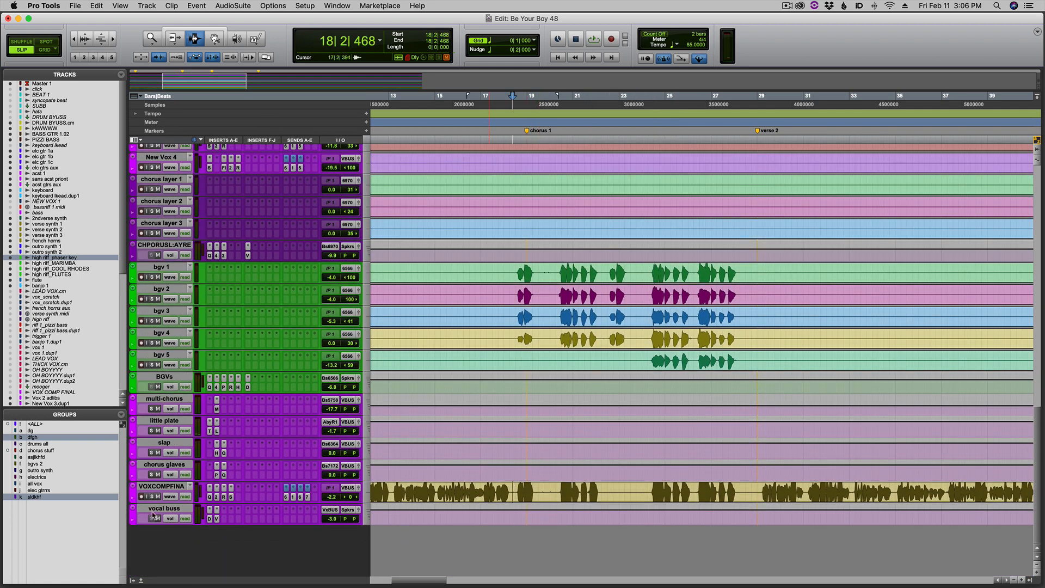
click(149, 497)
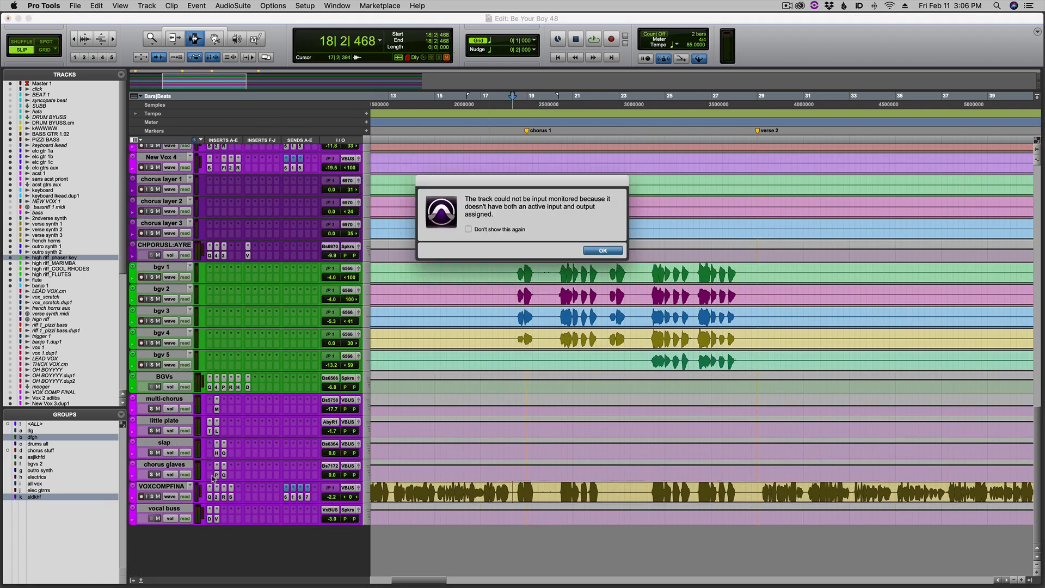
click(601, 251)
key(space)
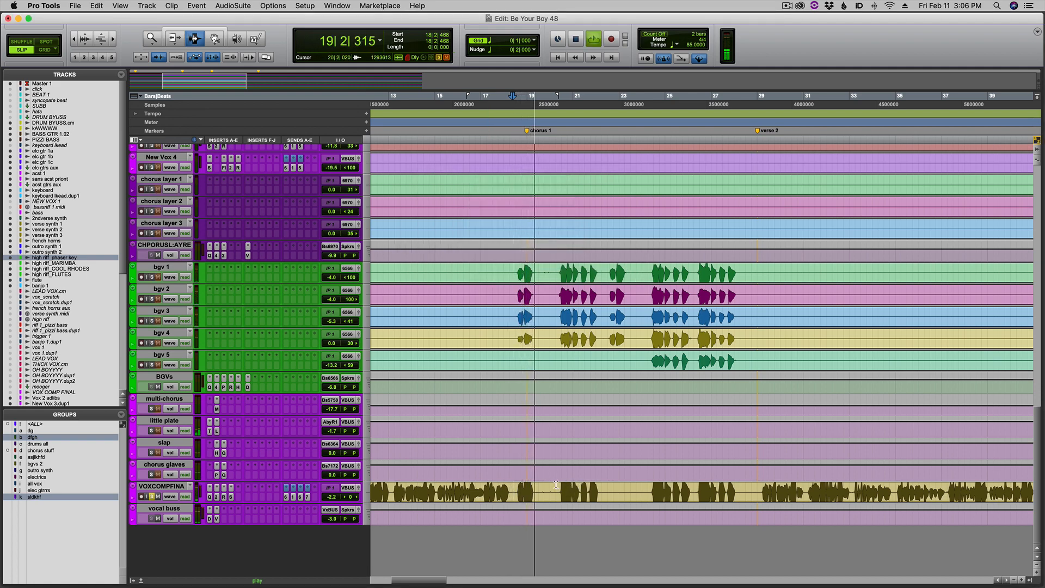
Add the chorus glaves, slap, little plate and multi-chorus returns to the soloed lead vocal and audition them through chorus 1.
key(super+equal)
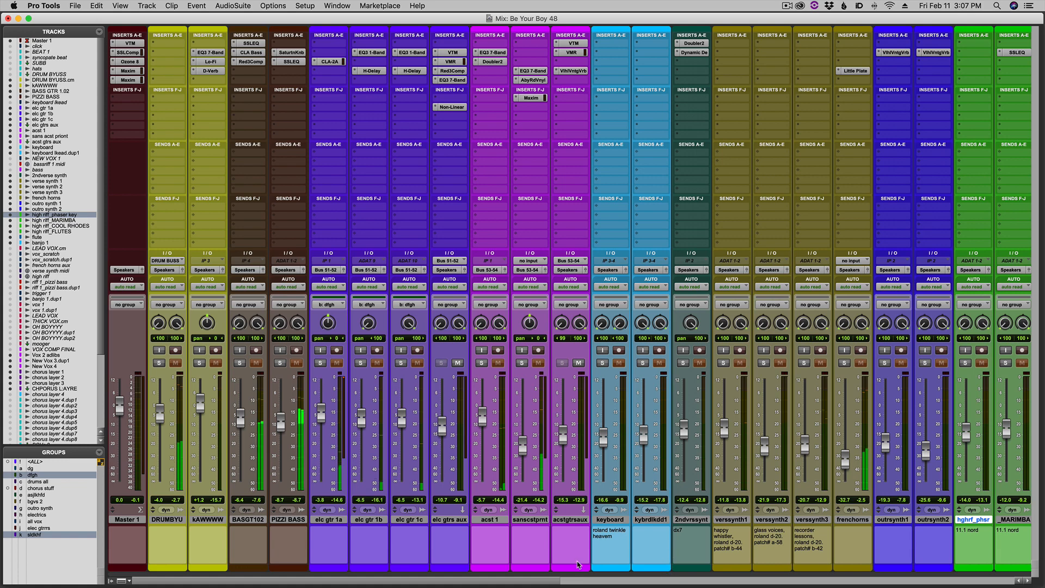
drag(555, 584, 1006, 586)
click(872, 364)
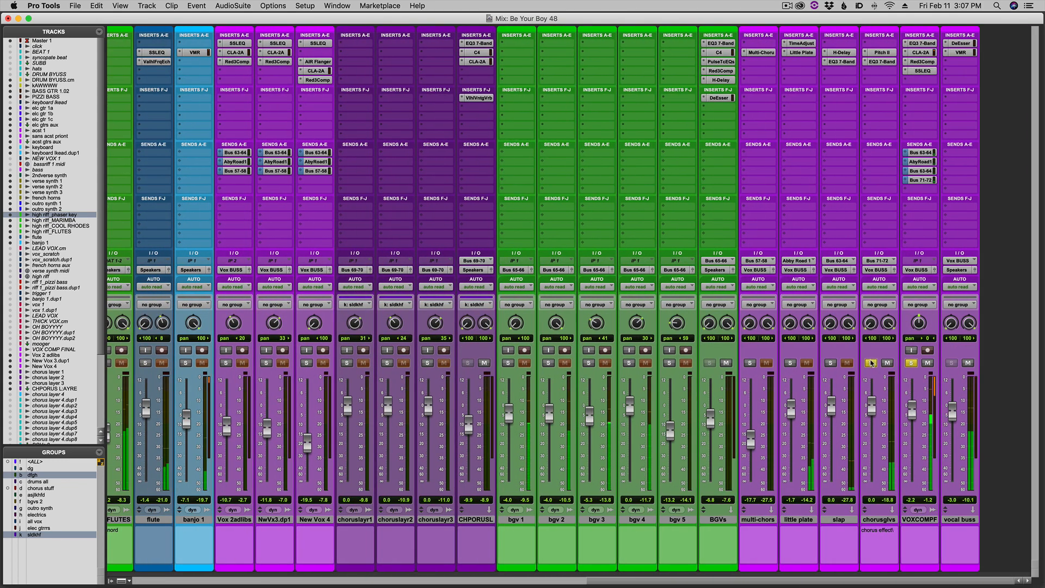
click(831, 364)
click(749, 363)
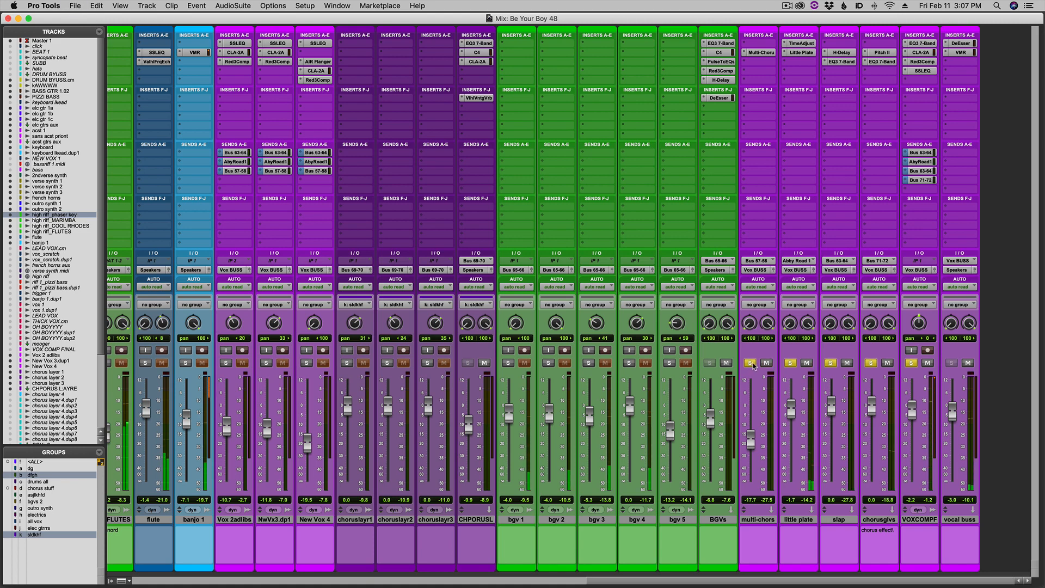
key(super+equal)
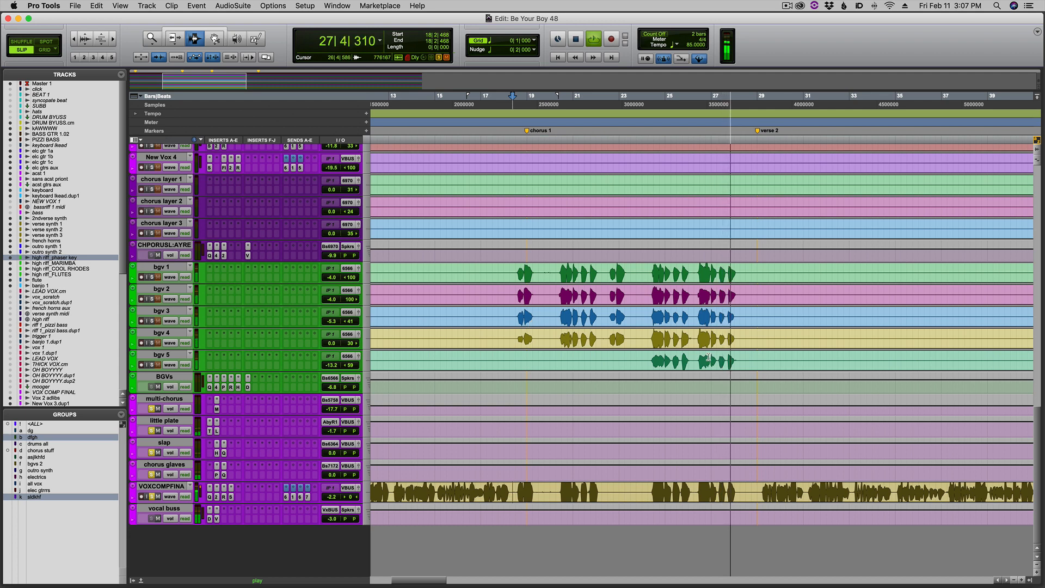
key(space)
Audition bgv 1 to 5 soloed with the lead vocal and its effects from bar 18, examining their channels in the mixer.
click(529, 344)
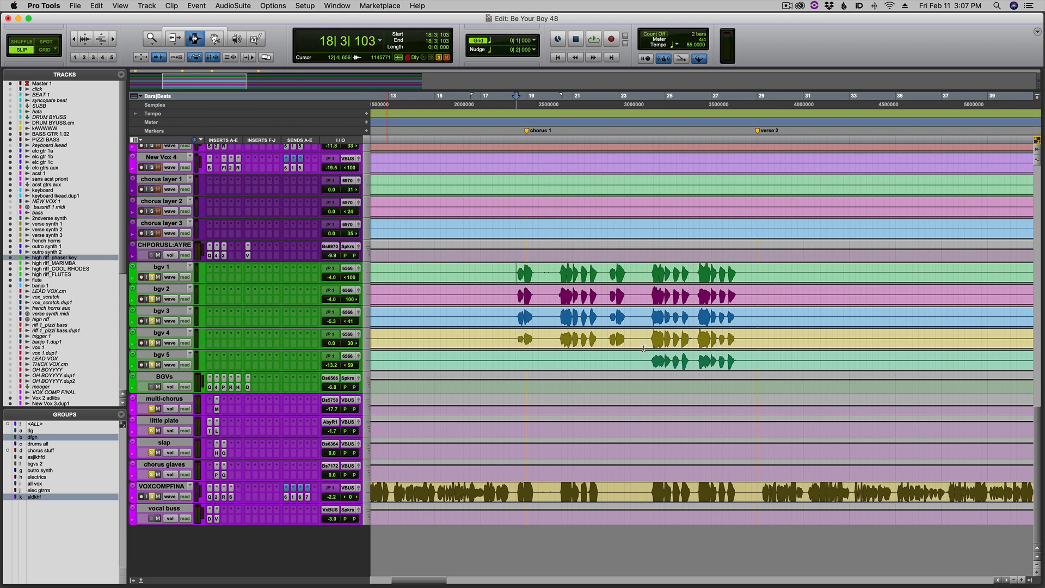
key(space)
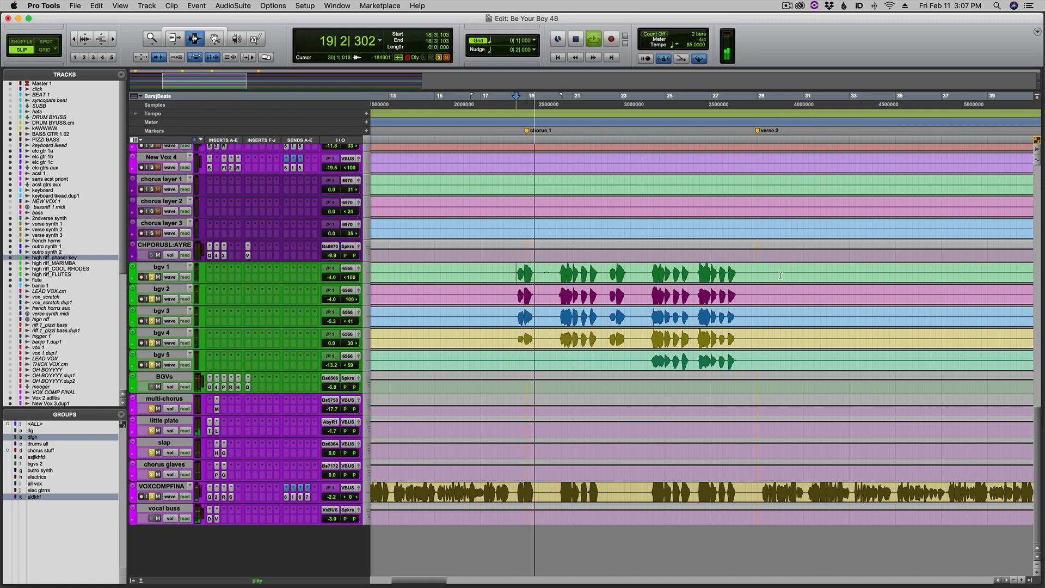
key(super+equal)
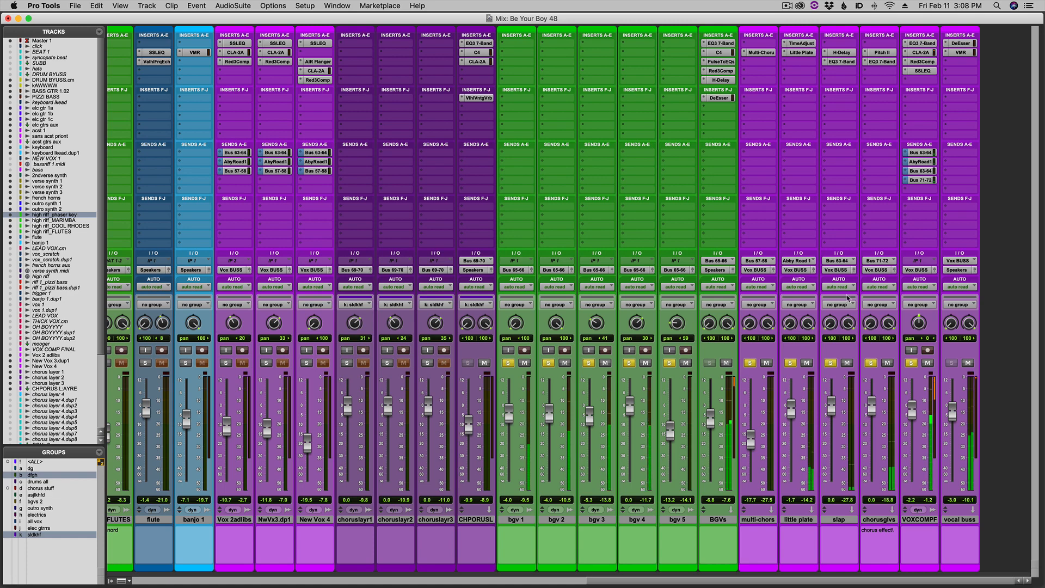
key(super+s)
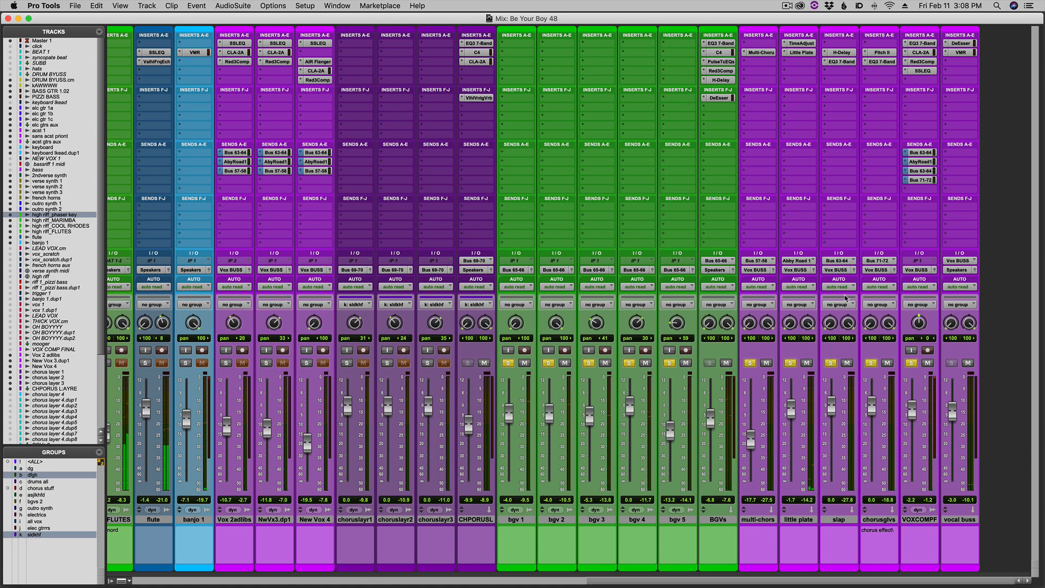
key(super+equal)
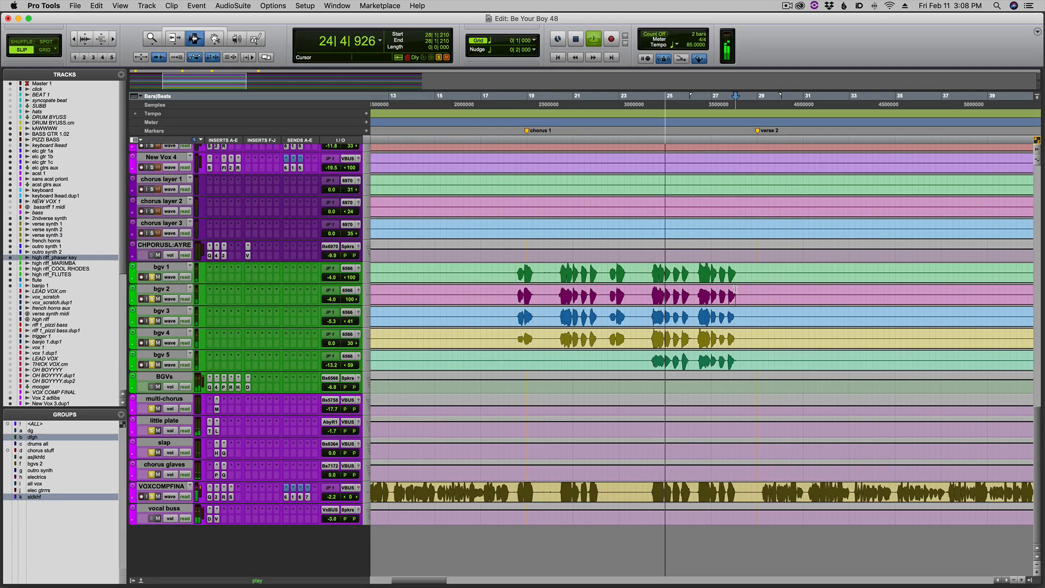
Examine the background vocal phrases at the end of chorus 1 and in chorus 2 while they play with the lead vocal.
key(super+bracketleft)
key(super+bracketright)
key(super+bracketright)
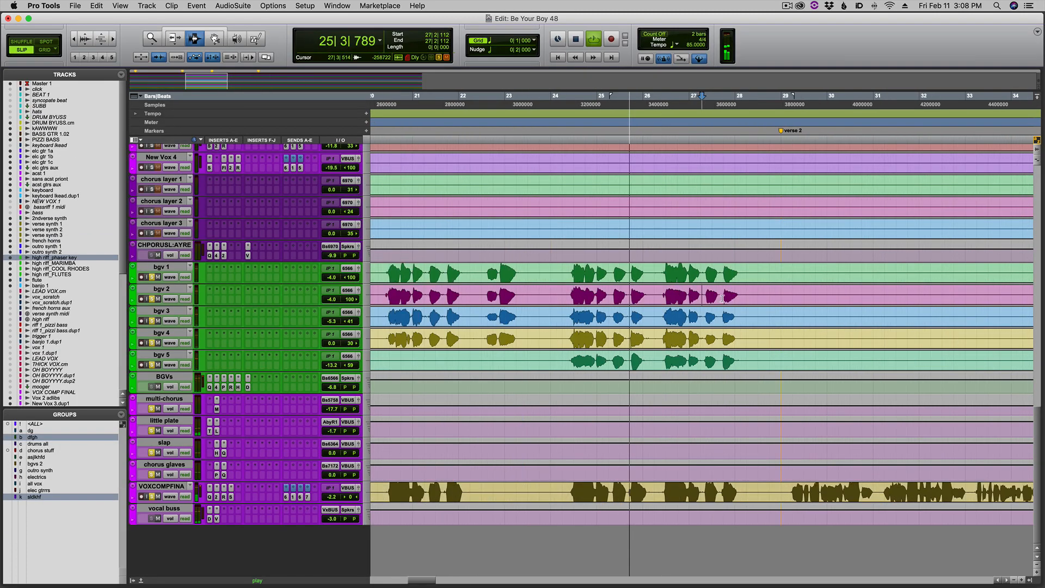
key(super+bracketleft)
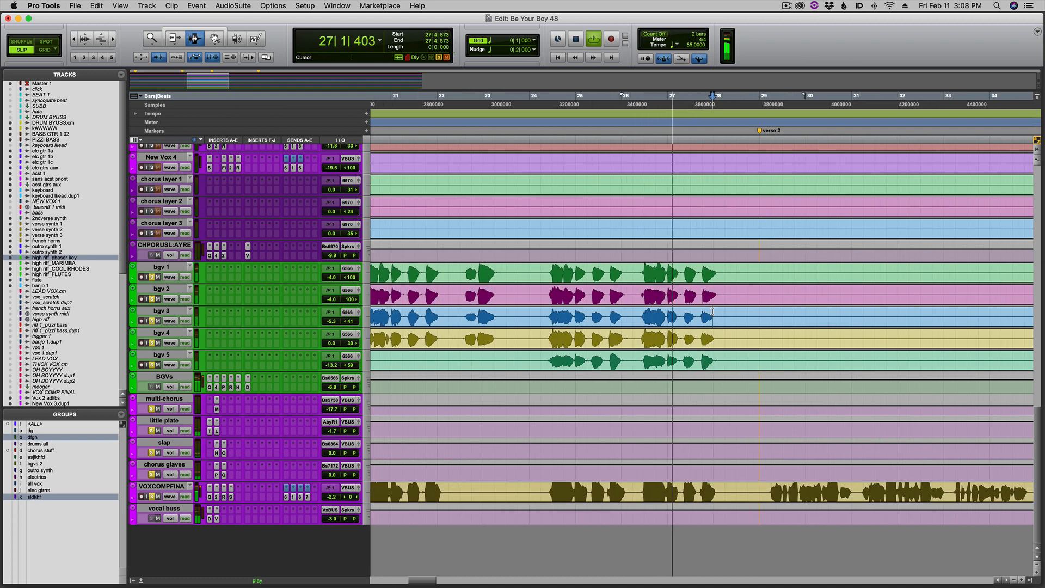
key(super+bracketleft)
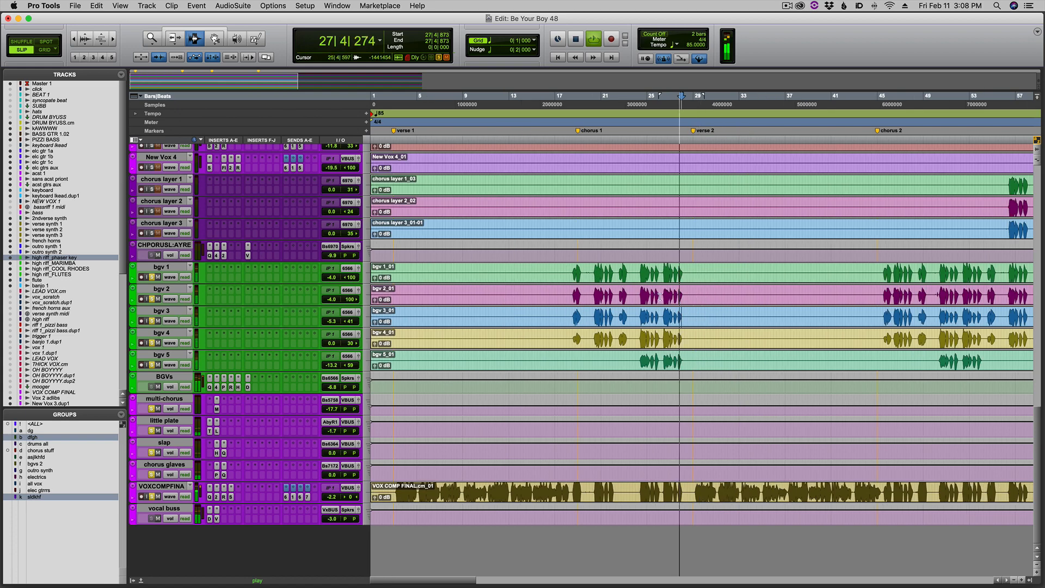
key(space)
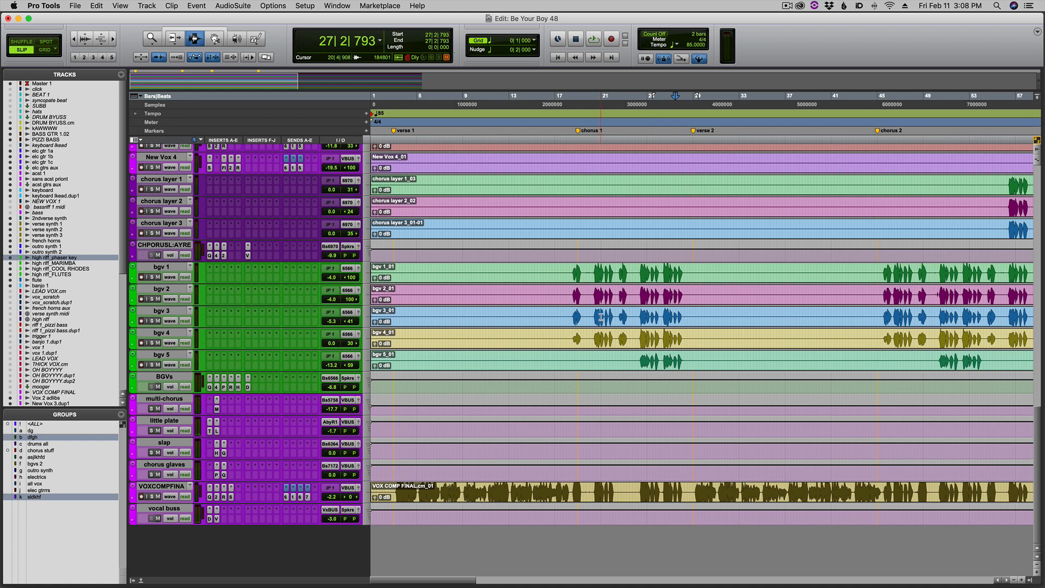
Select the bgv 1 to 5 phrases from bar 24 to bar 28 and audition the background vocal tracks individually in solo.
key(super+bracketright)
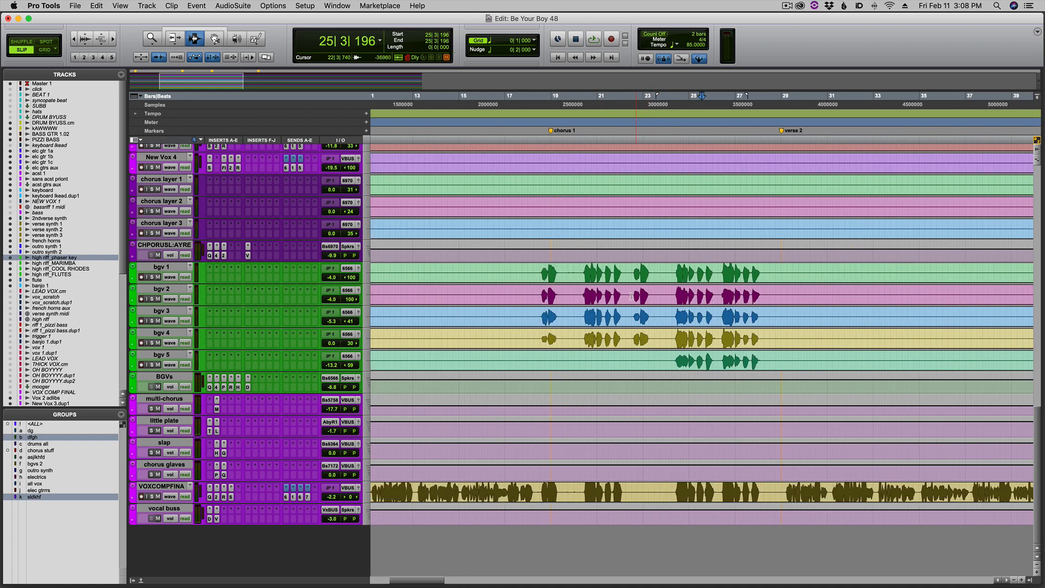
drag(674, 270, 762, 360)
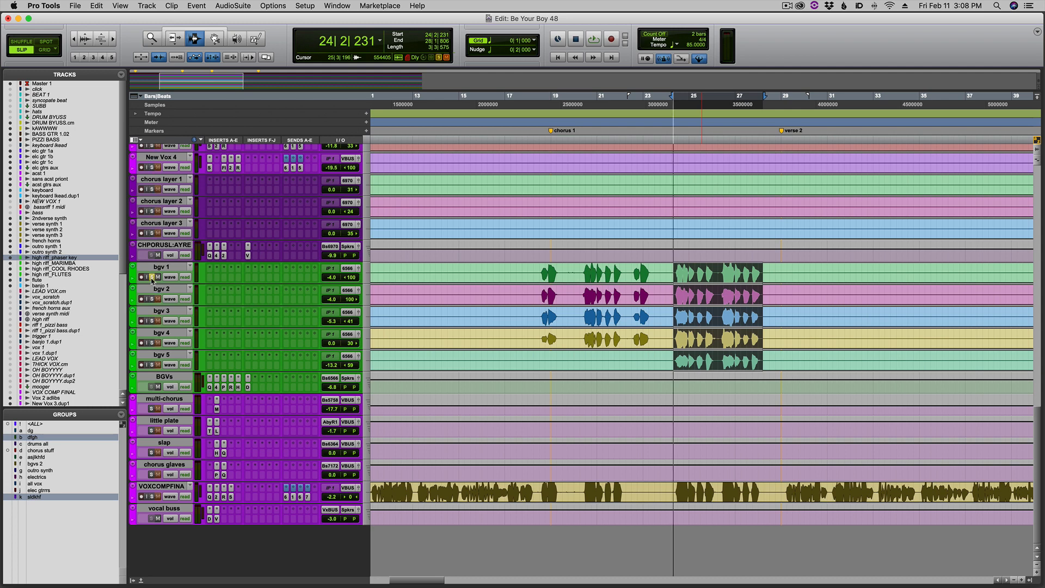
key(space)
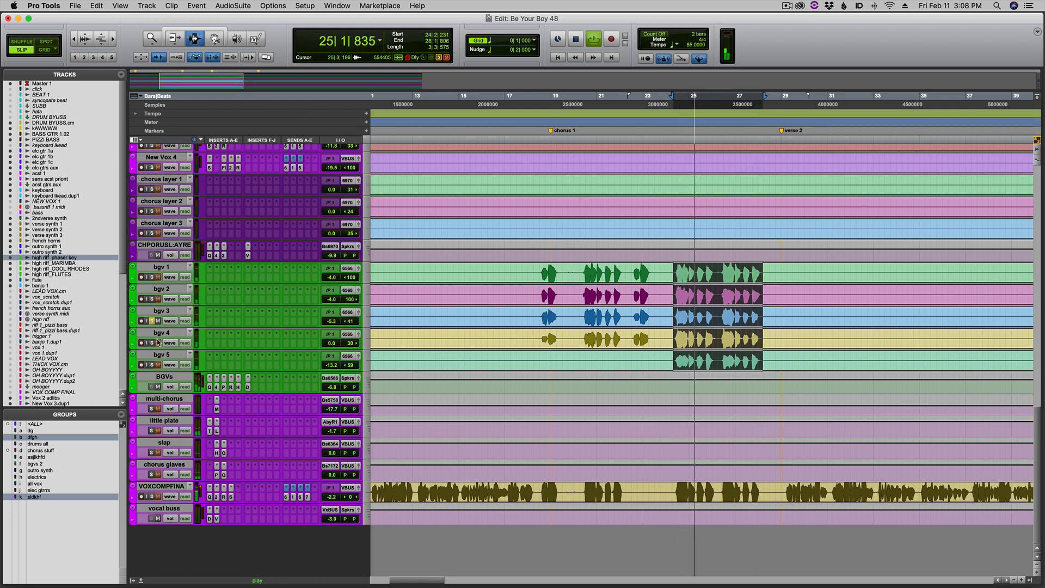
click(152, 343)
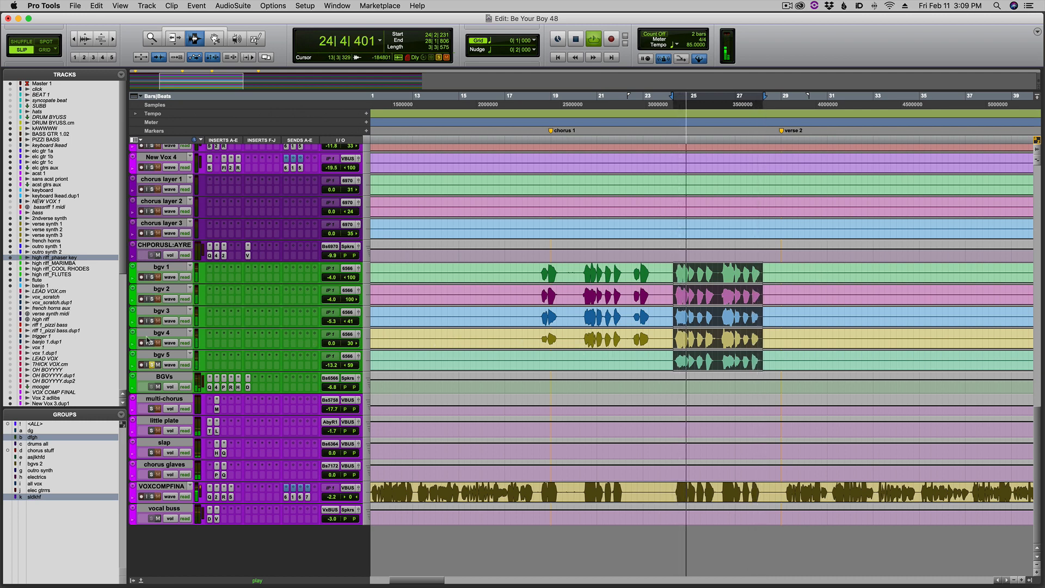
Add bgv 4, 3, 2 and 1 in turn to the soloed bgv 5, audition the full stack and show its channels in the mixer.
click(152, 343)
click(152, 321)
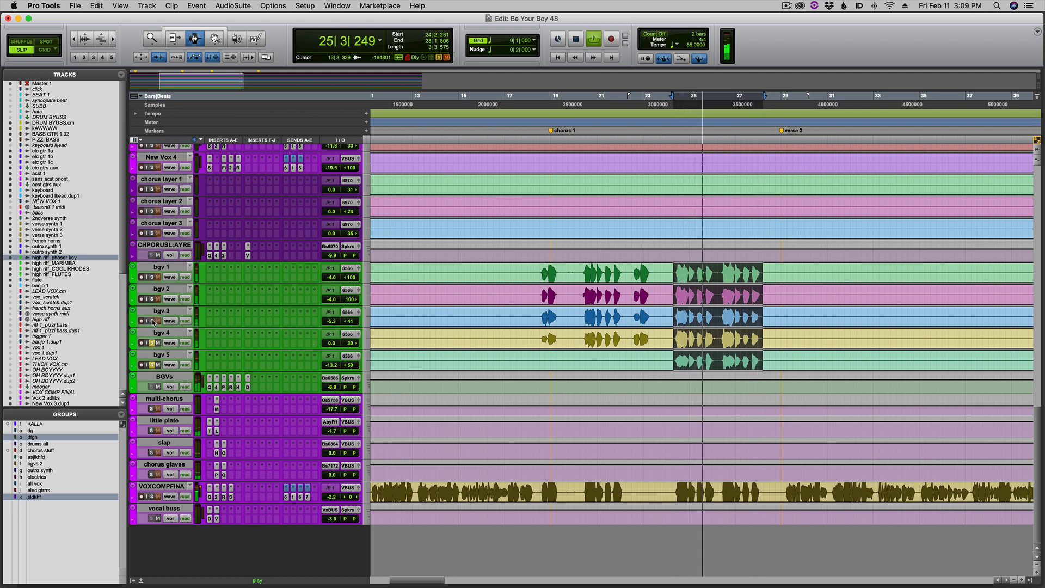
click(152, 300)
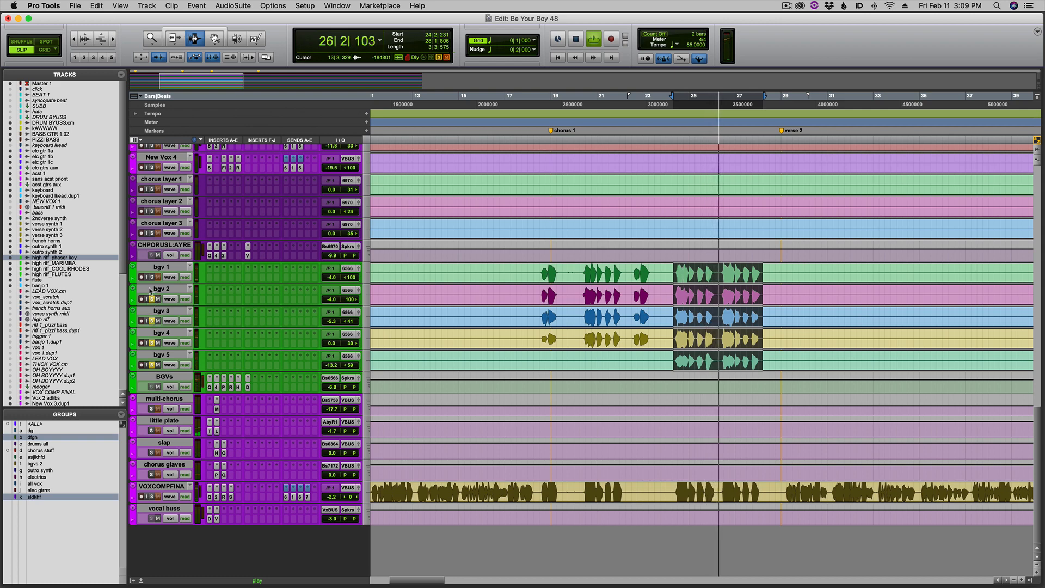
key(r)
key(r)
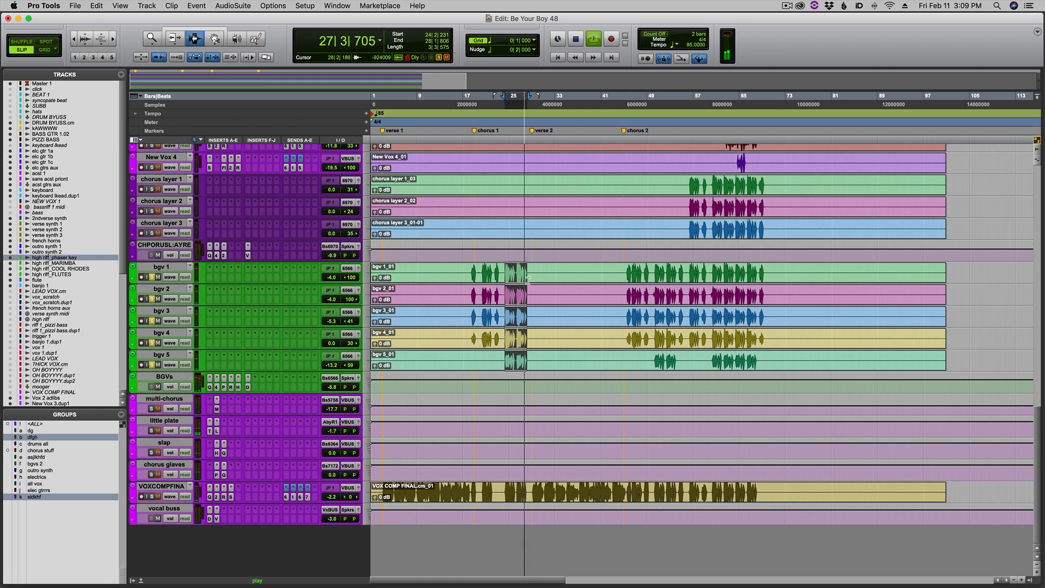
key(super+equal)
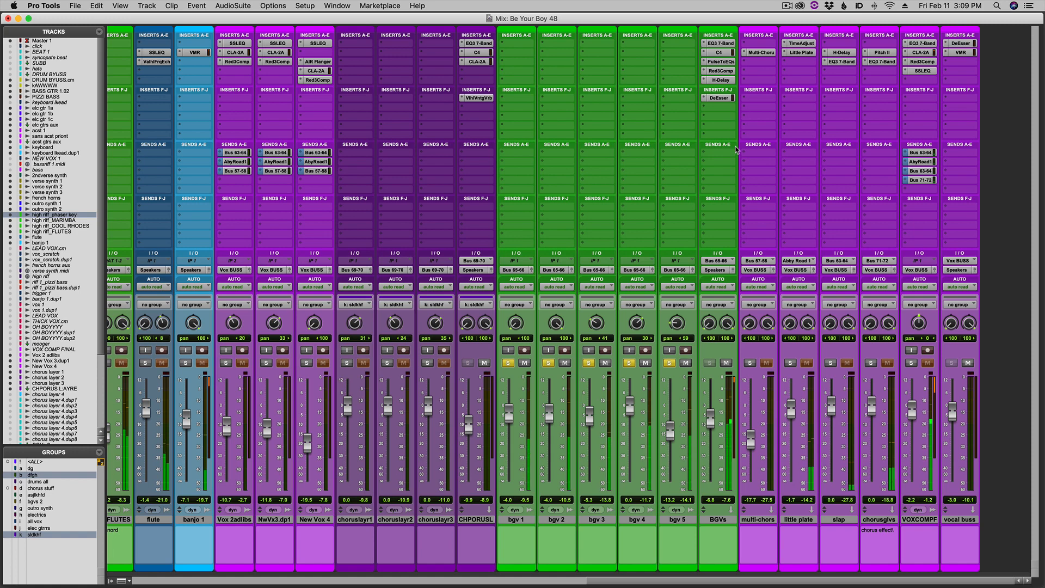
Show the instrument channels in the mixer, and select and audition the keyboard part from the start of verse 2.
key(super+equal)
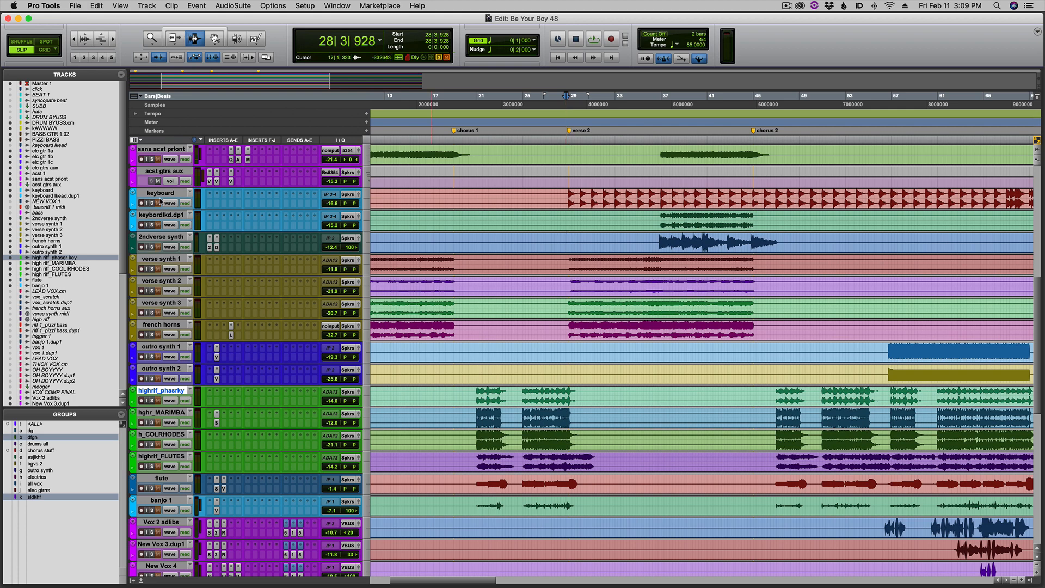
key(super+equal)
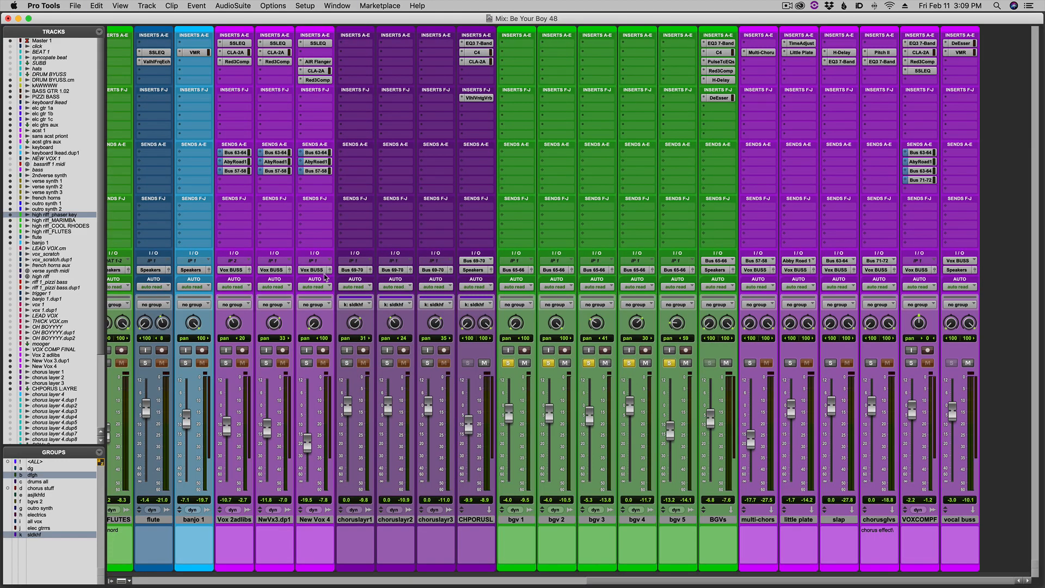
scroll(324, 278, left, 15)
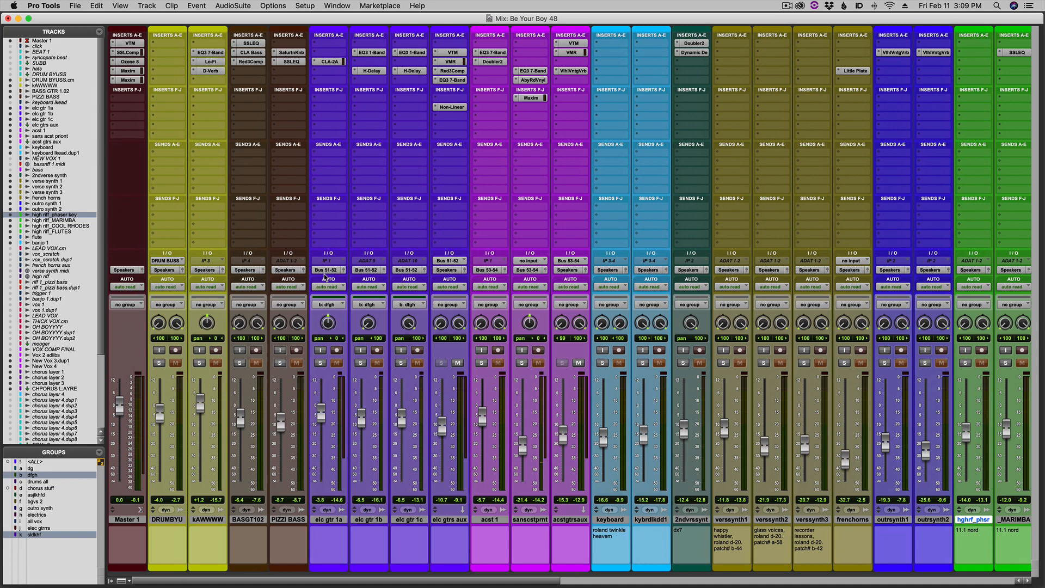
key(super+equal)
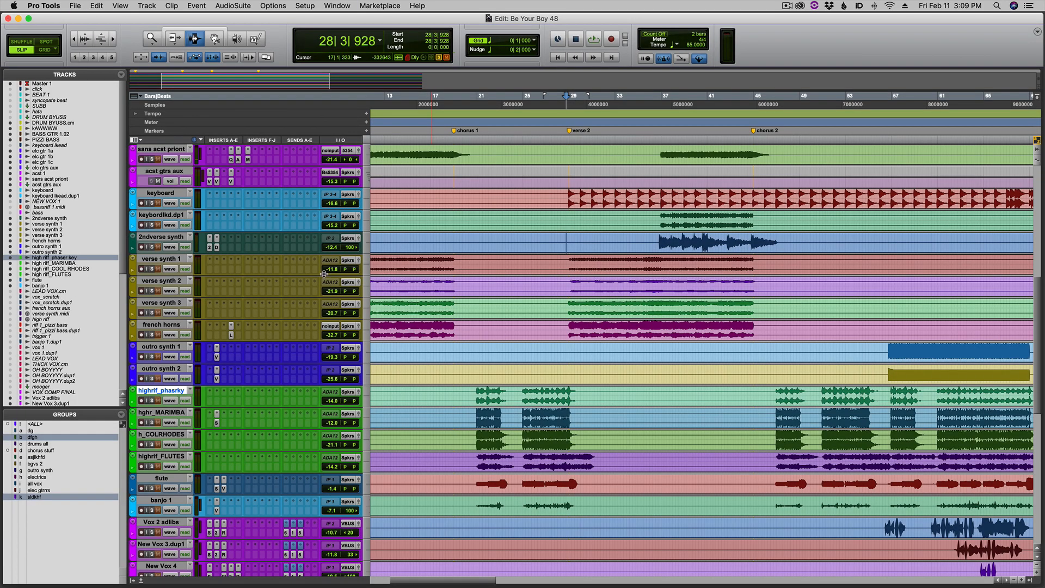
click(556, 190)
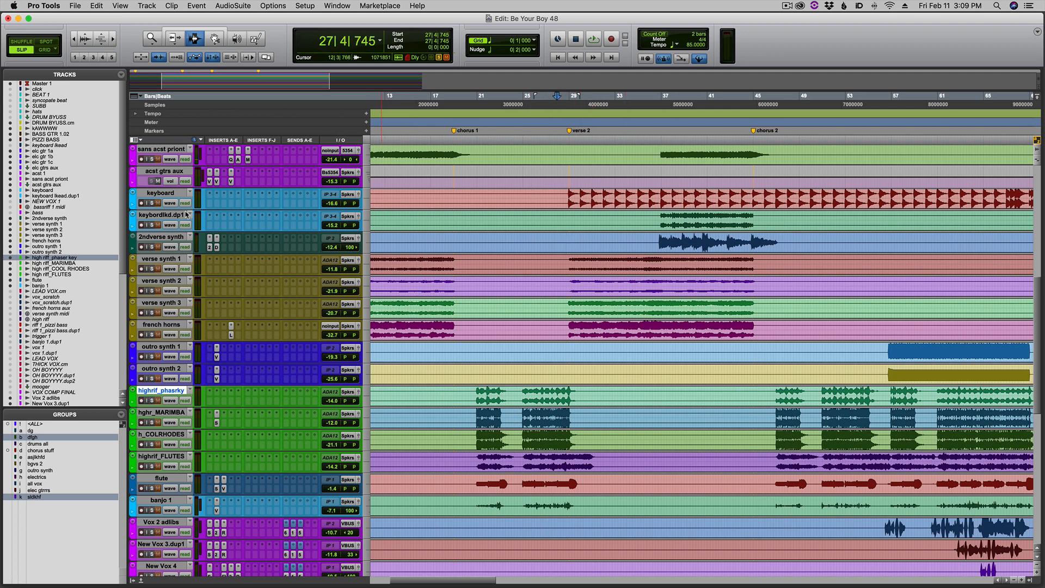
click(174, 193)
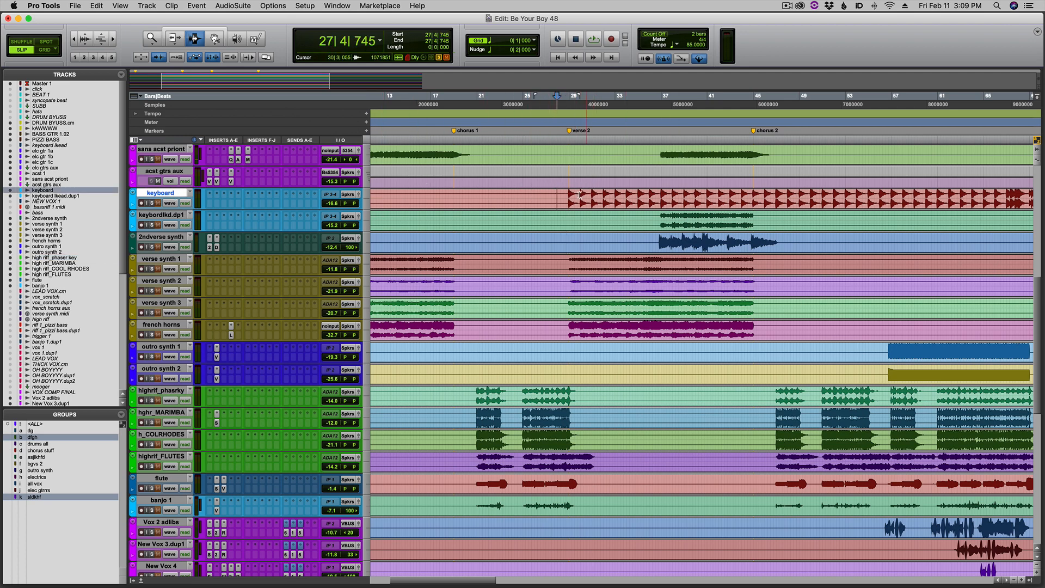
double_click(579, 195)
key(space)
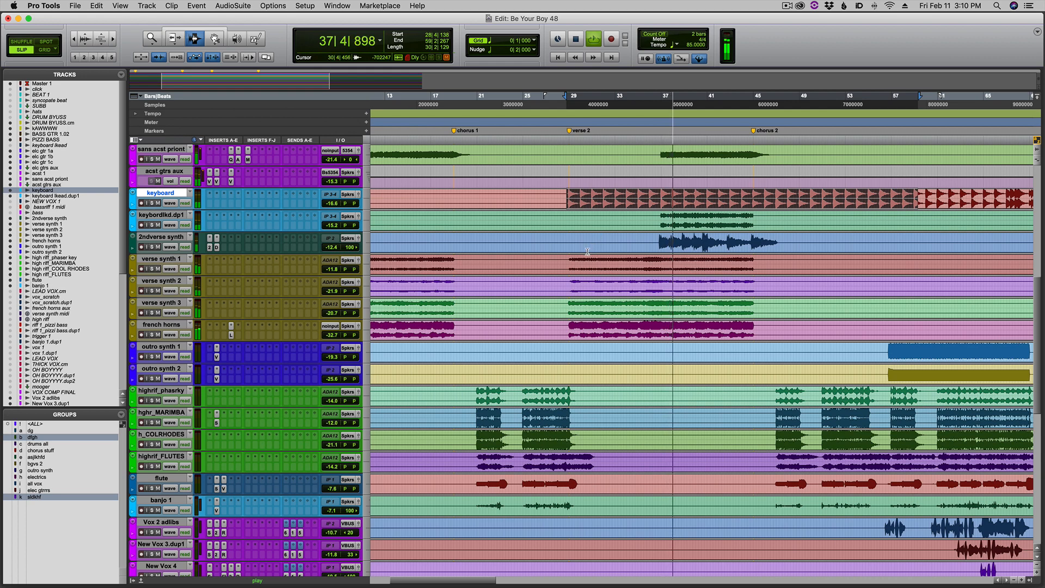
key(space)
Select the verse synth 1 to 3 and french horns parts across verse 2 and audition verse synth 1, 2 and 3 individually in solo.
drag(569, 261, 757, 348)
scroll(753, 327, up, 1)
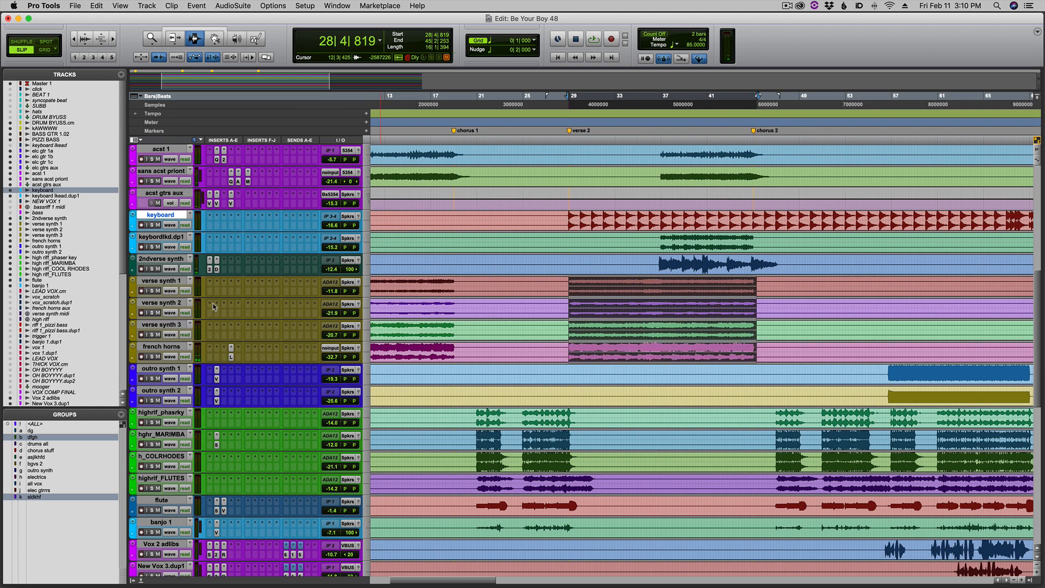
key(space)
click(152, 290)
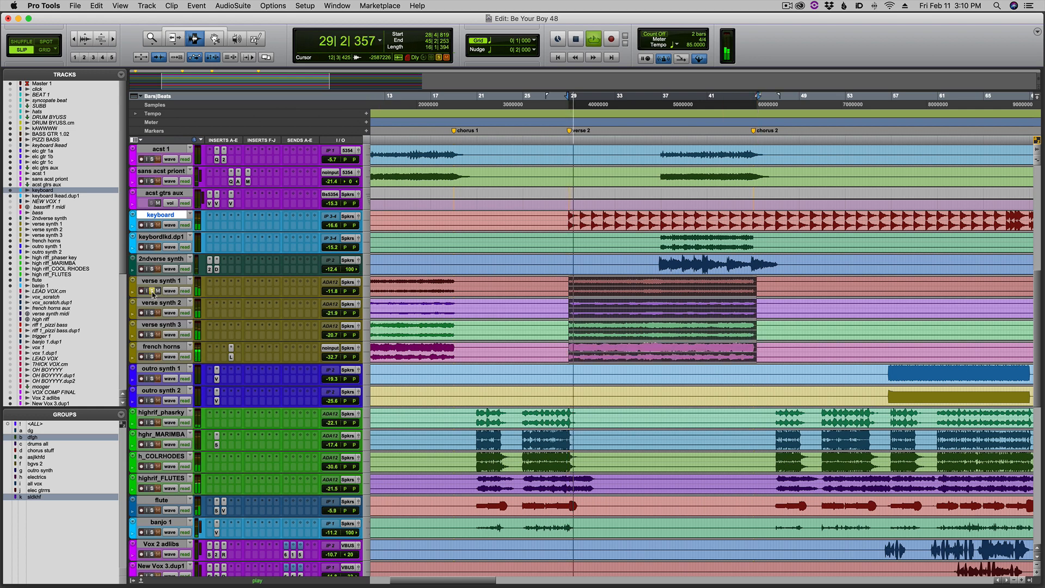
key(super+equal)
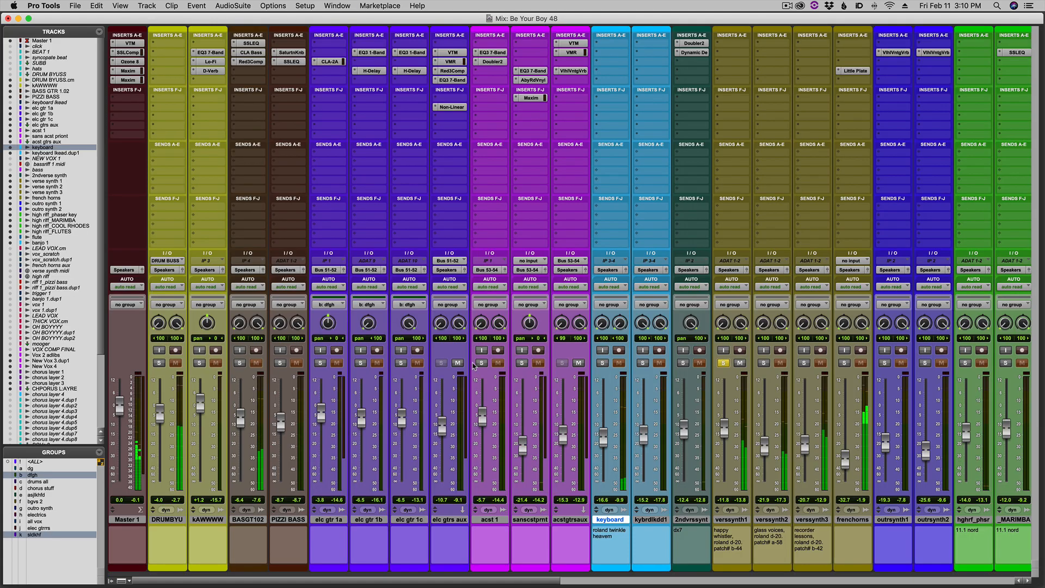
scroll(473, 365, right, 5)
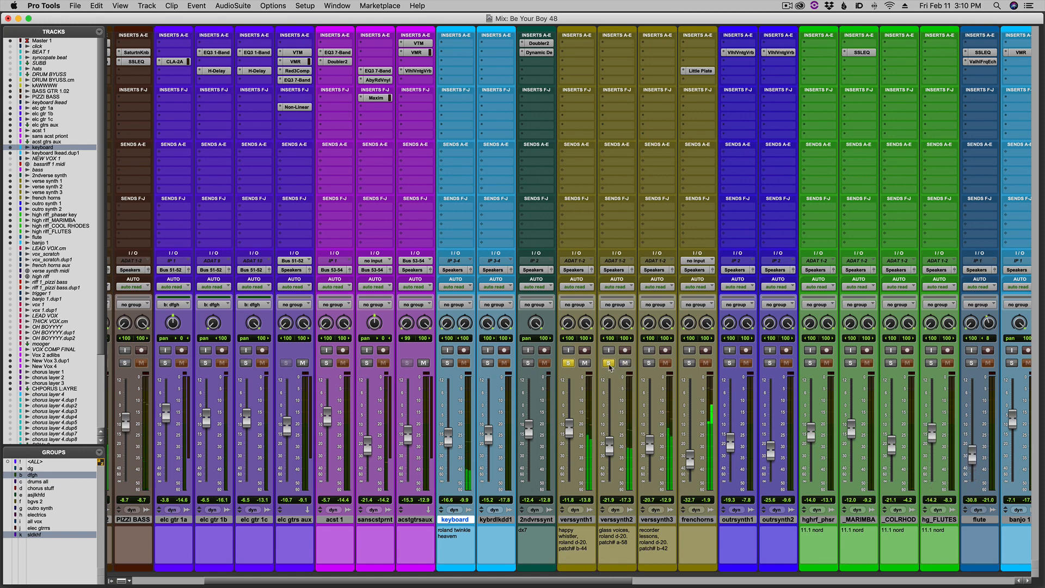
click(609, 363)
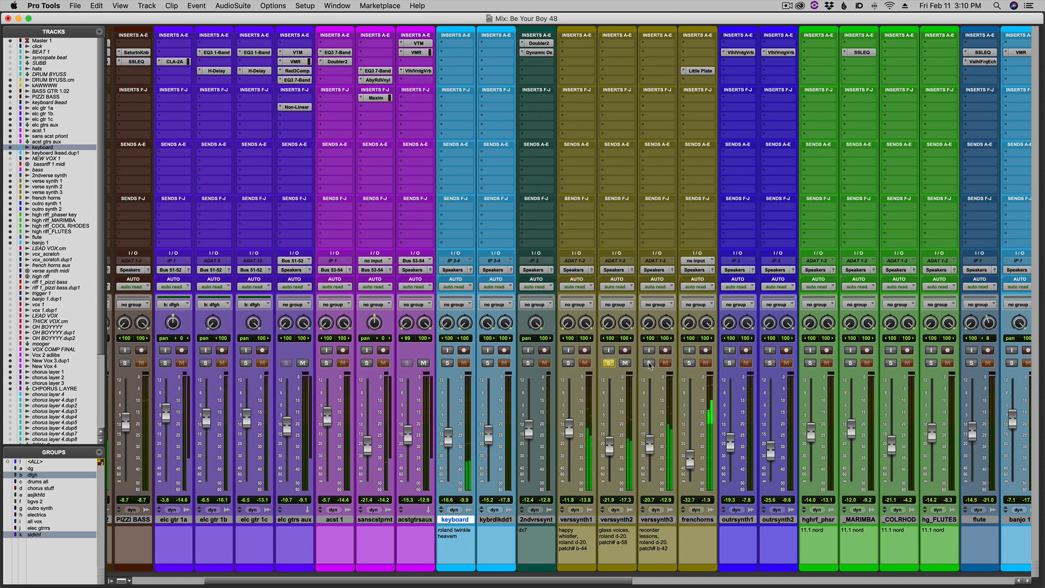
click(649, 364)
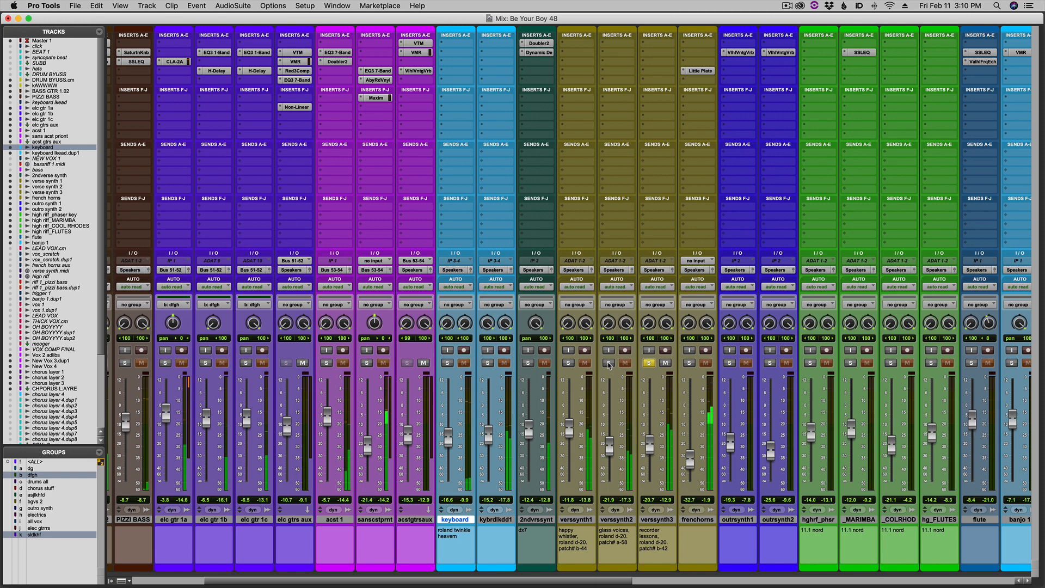
Audition the french horns in solo, add the verse synths and the keyboard, and show the stack's channels in the mixer.
key(super+equal)
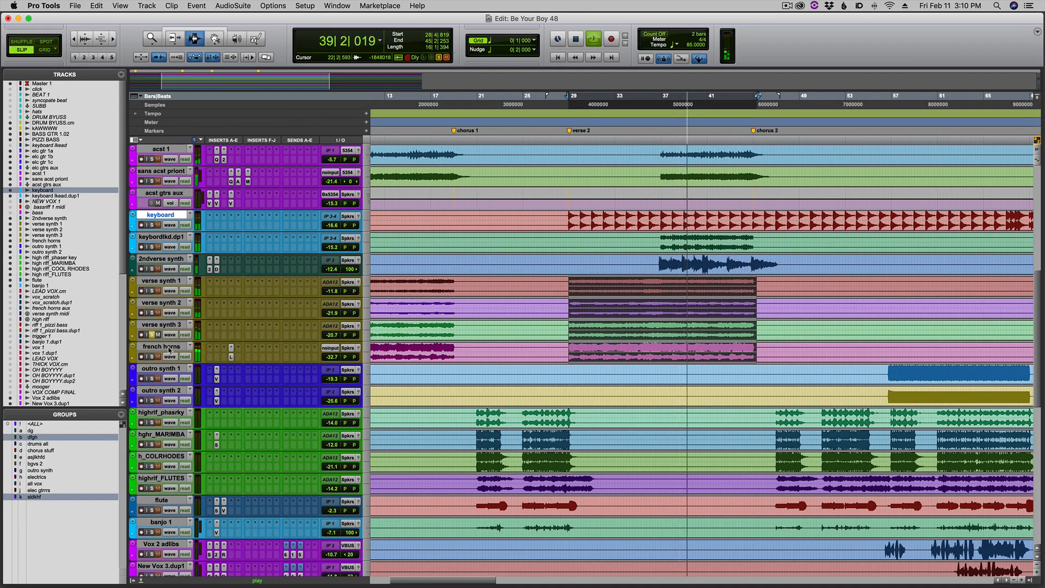
key(super+s)
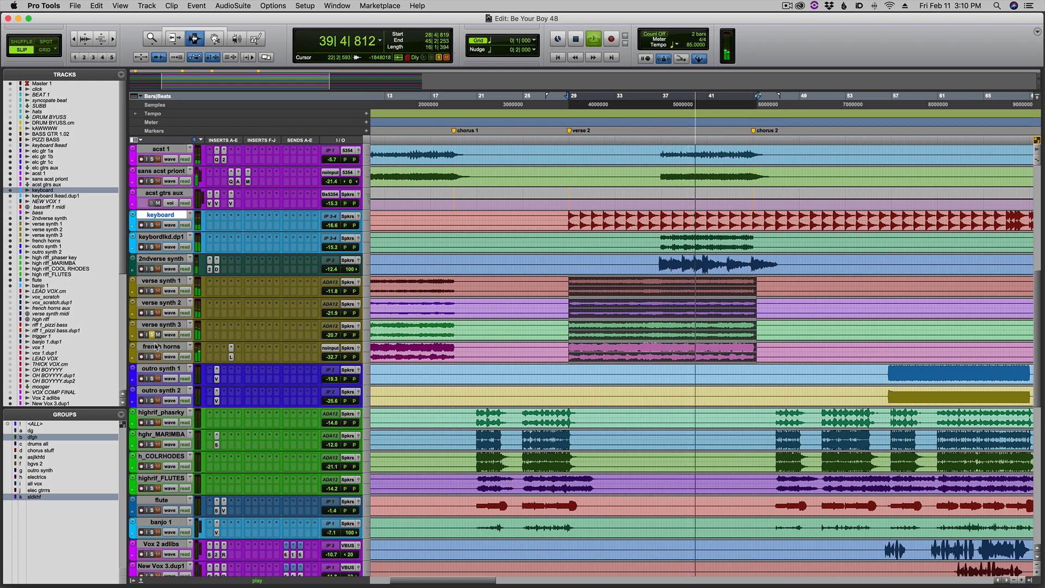
click(152, 356)
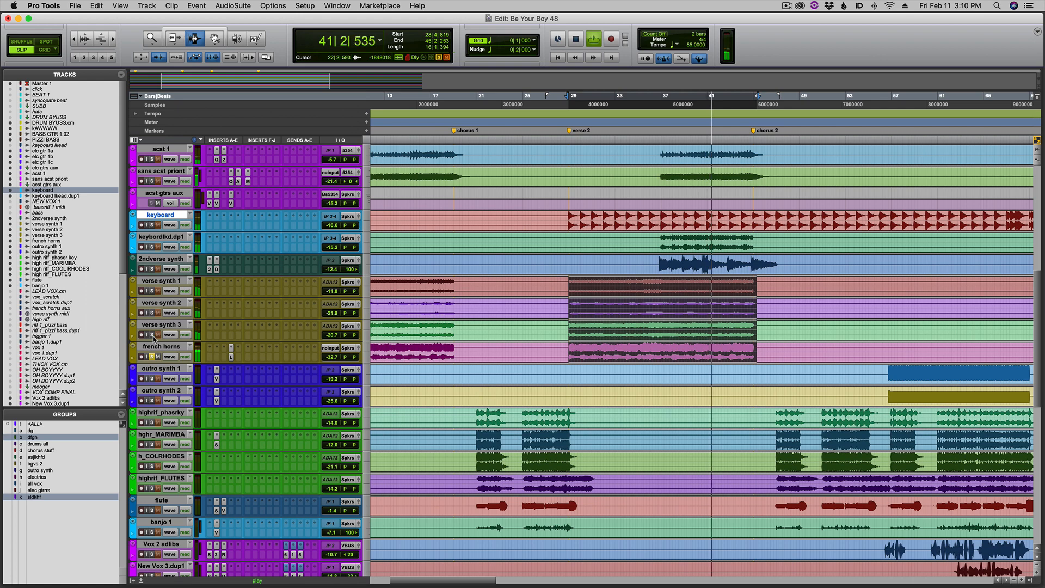
key(super+equal)
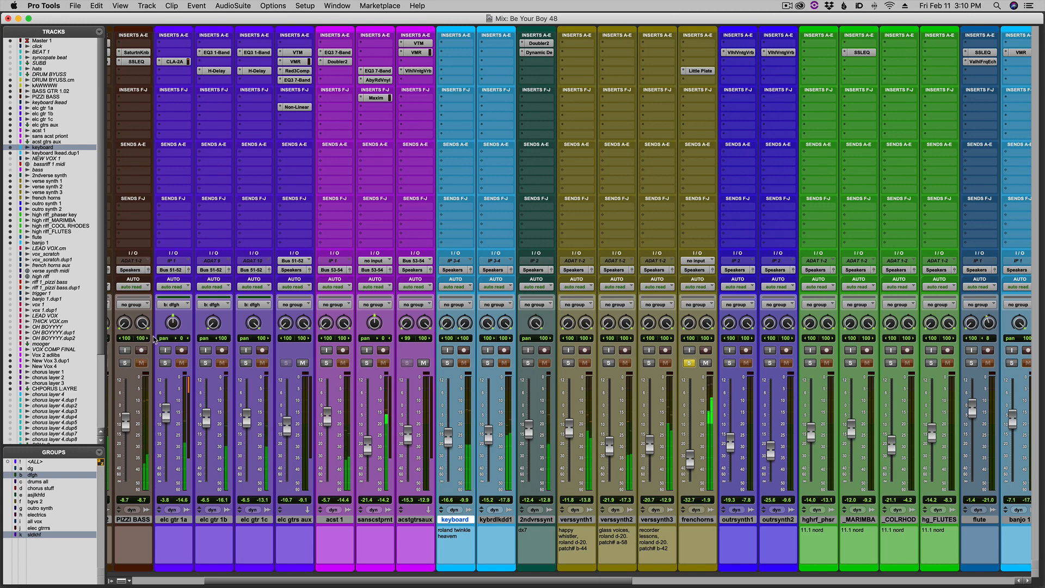
key(super+equal)
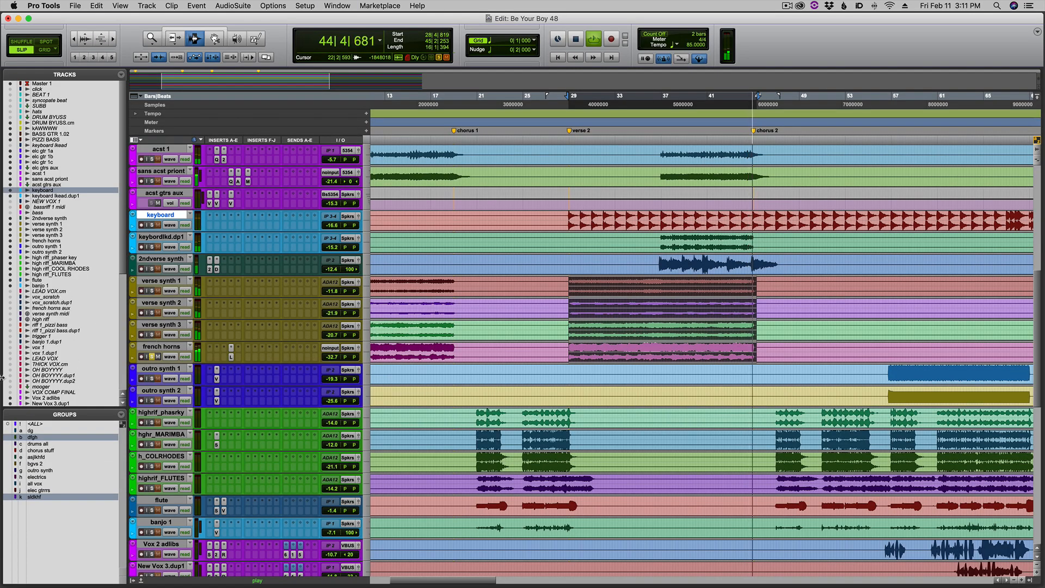
click(152, 335)
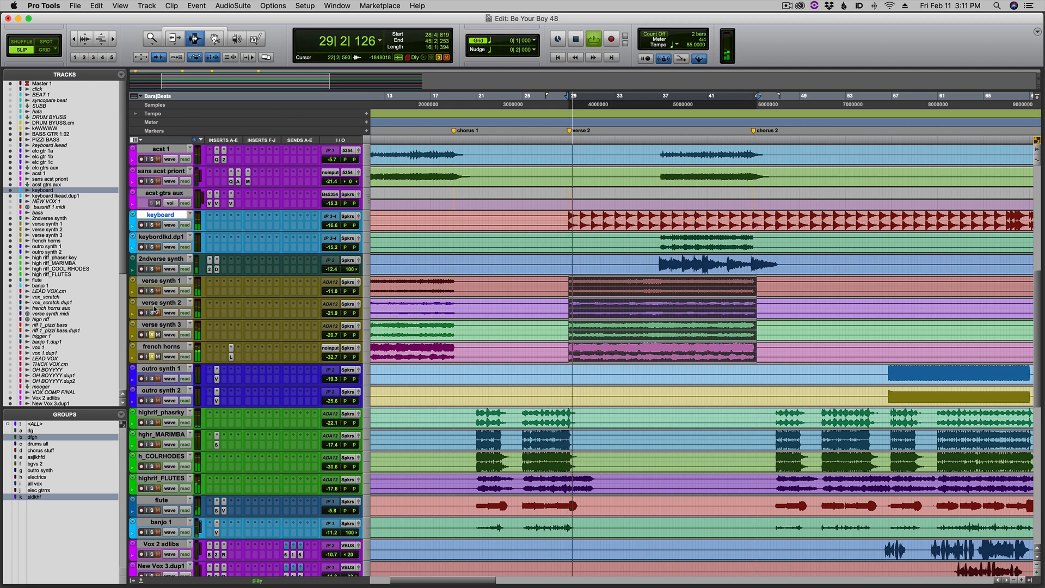
click(153, 313)
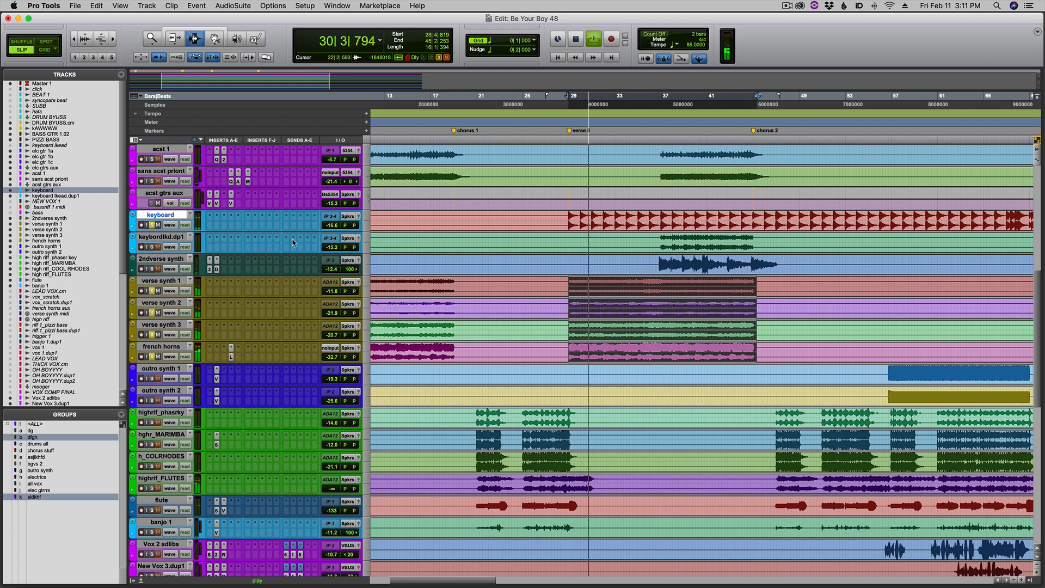
key(super+equal)
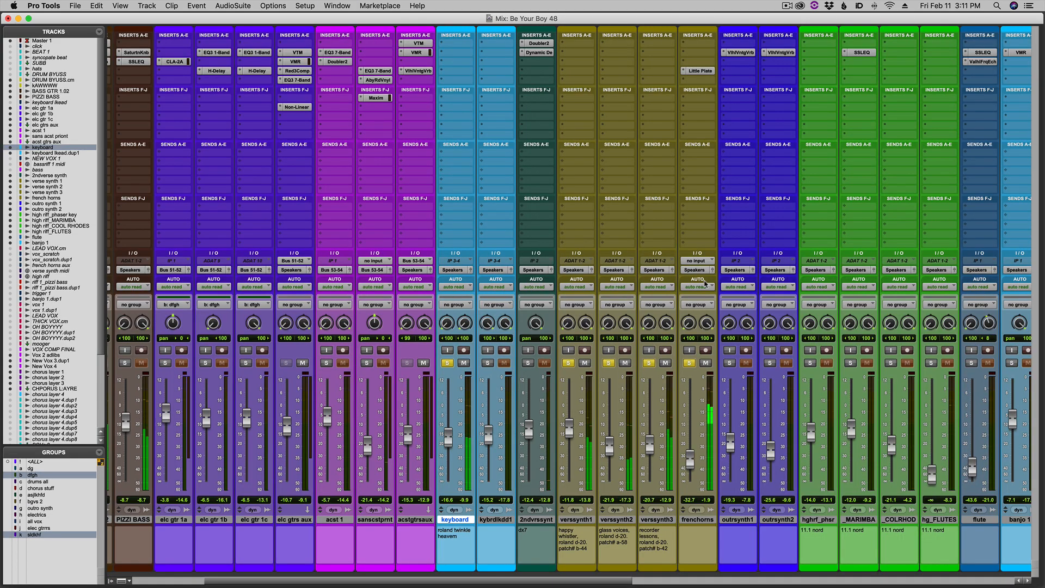
Select the duplicate keyboard and 2nd verse synth parts from bar 36 to bar 47 and audition both in solo, showing their mixer channels.
key(super+equal)
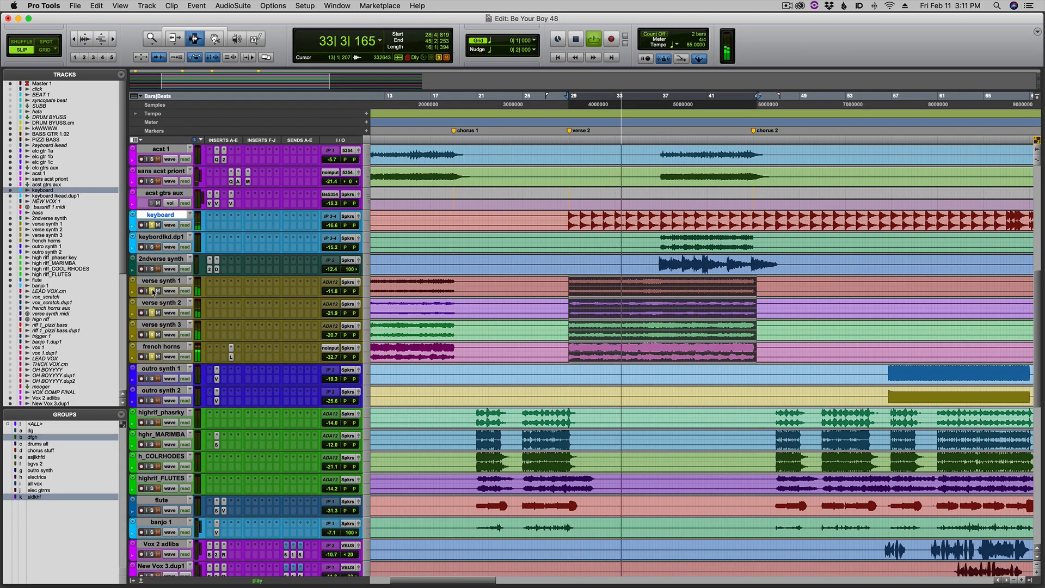
click(714, 251)
key(t)
key(t)
key(r)
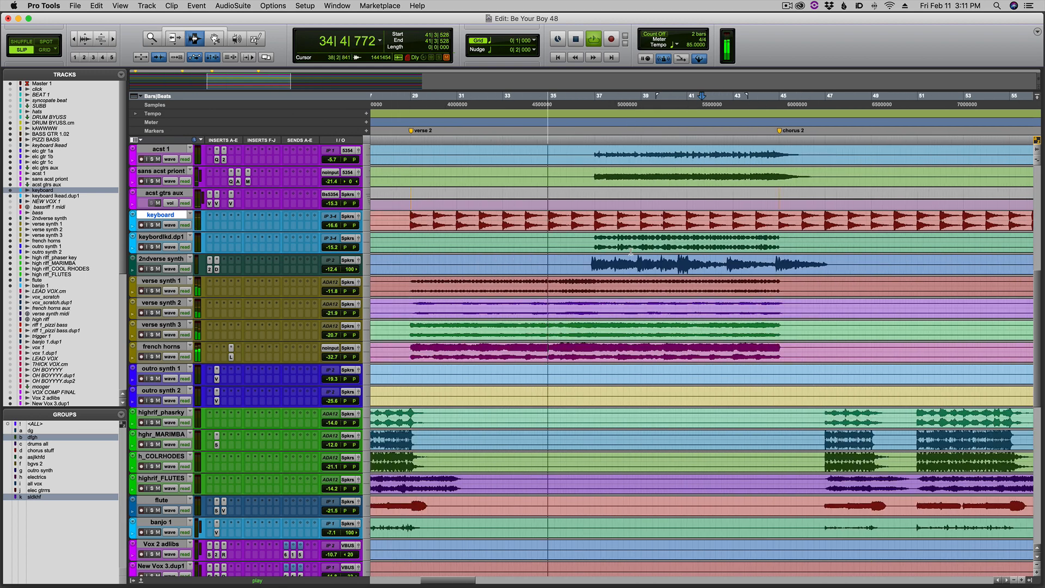
key(space)
click(588, 240)
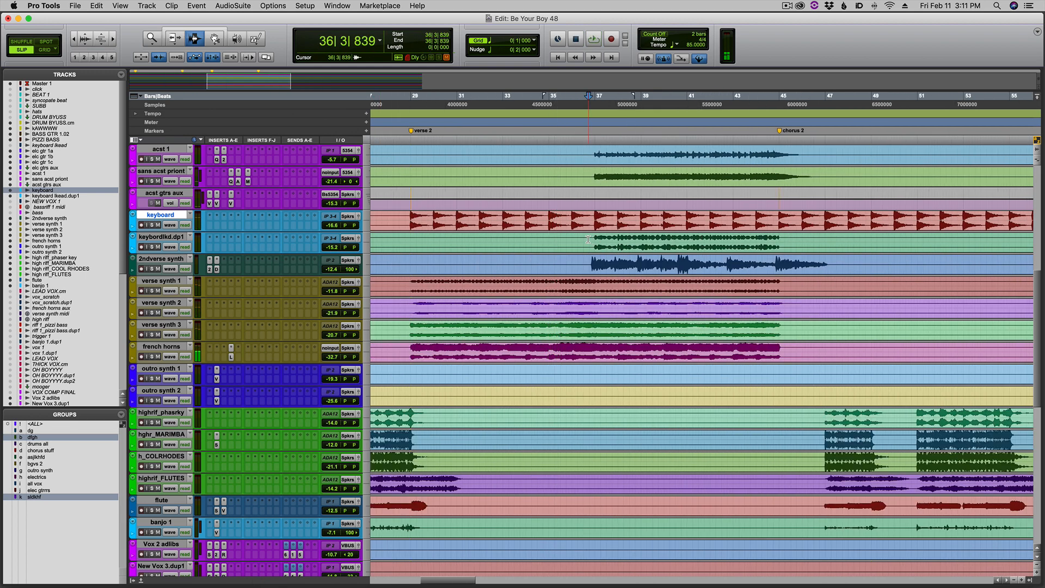
drag(592, 260, 826, 267)
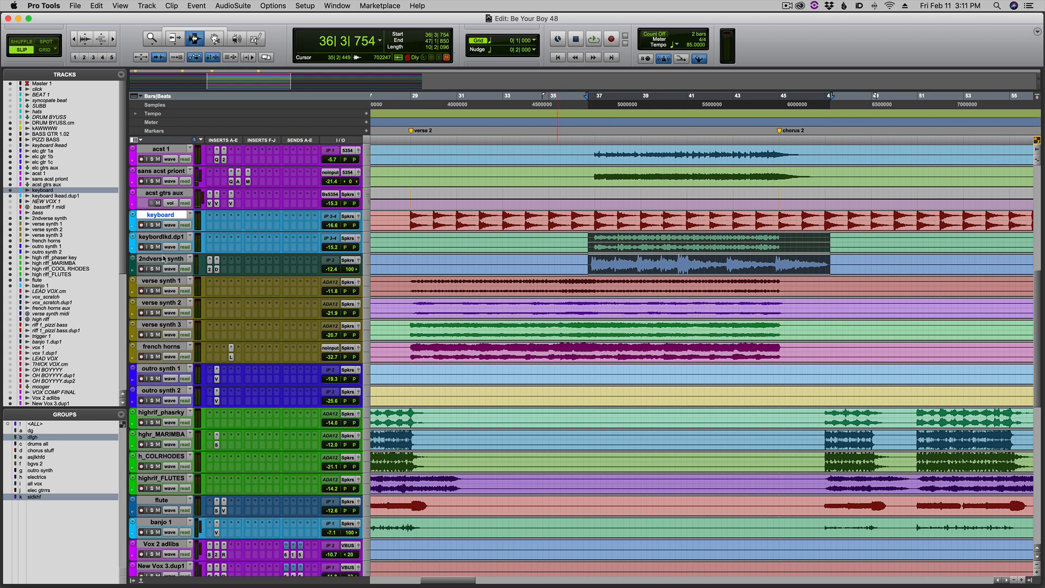
key(space)
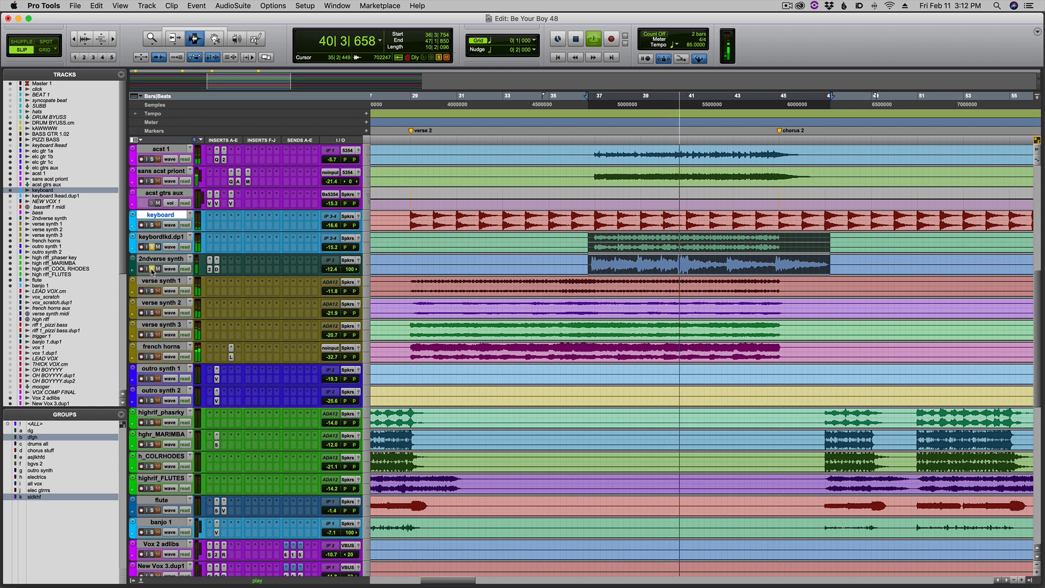
key(super+equal)
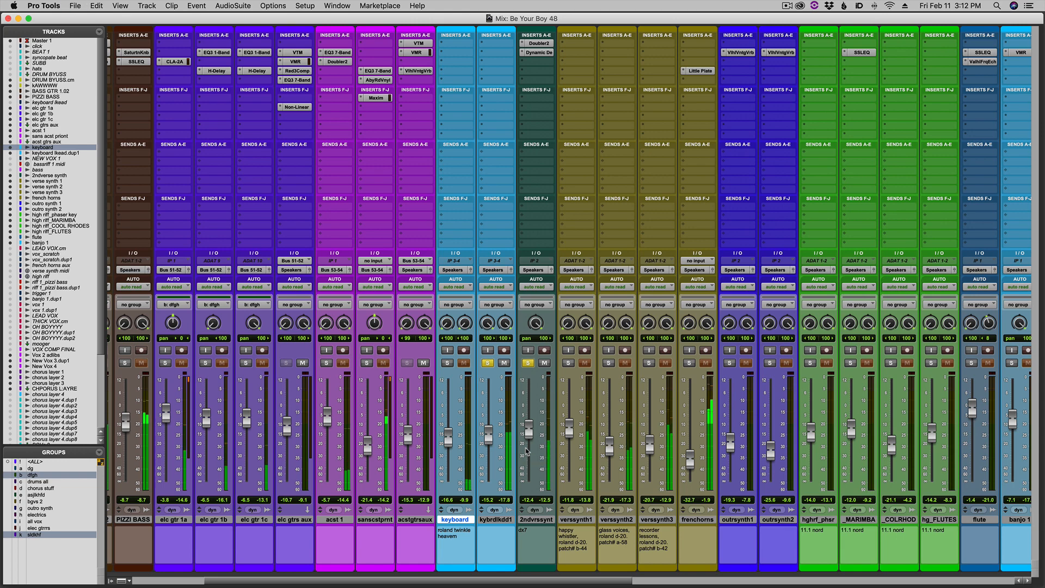
Examine the arrangement from chorus 2 to the outro, from the keyboard and synth tracks down to the vocals.
key(super+equal)
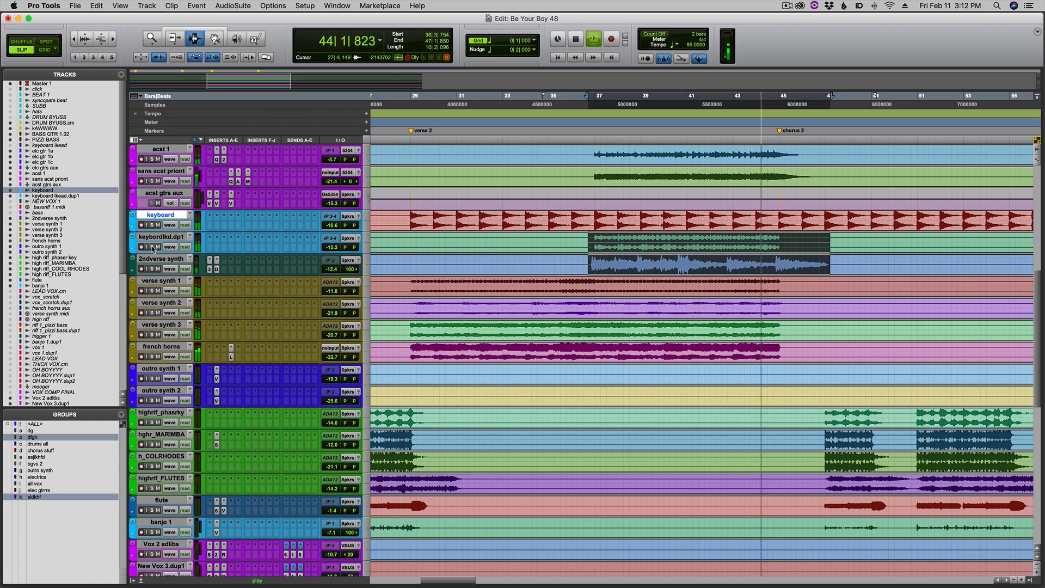
click(783, 267)
key(super+bracketleft)
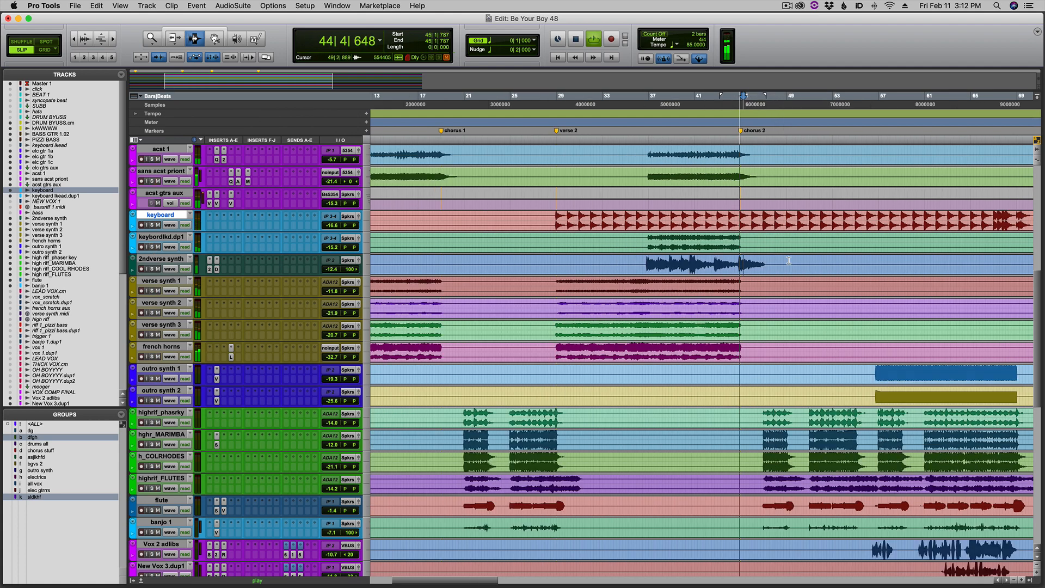
key(super+bracketleft)
scroll(740, 274, down, 9)
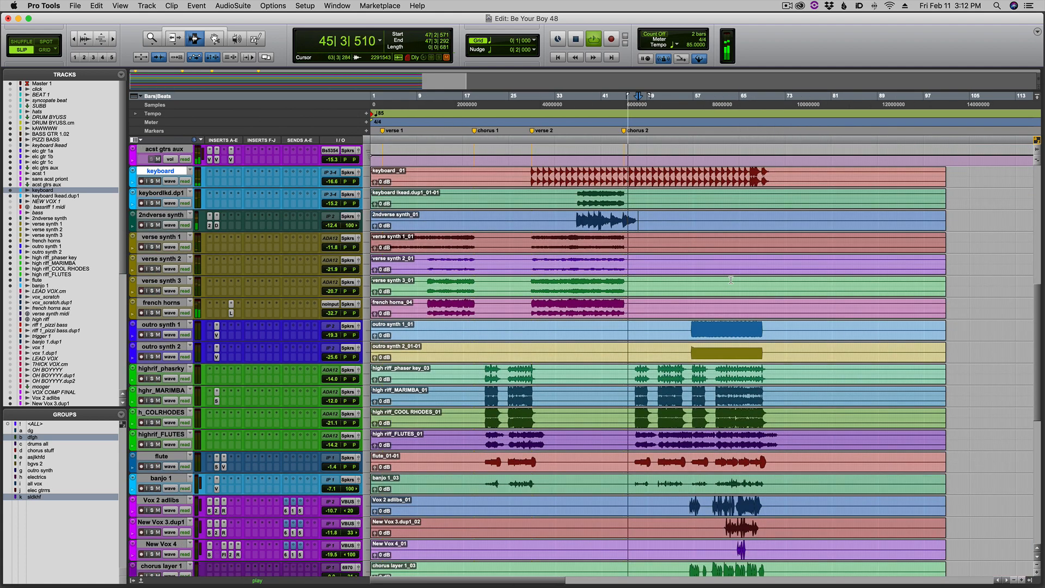
scroll(731, 280, down, 8)
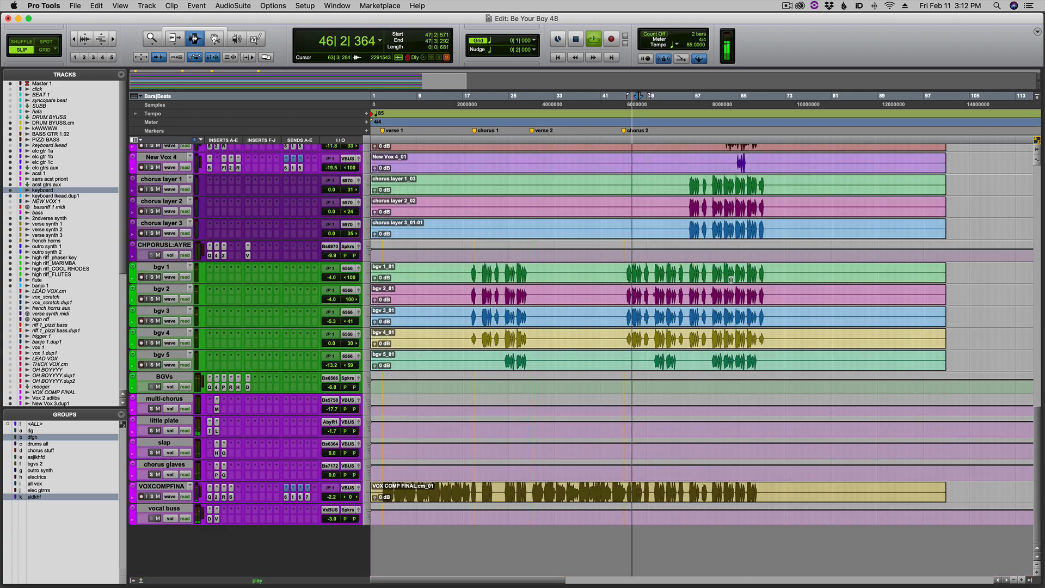
scroll(731, 280, up, 10)
scroll(731, 280, up, 3)
Audition outro synth 1 and 2 in solo from bar 56, just before their parts begin.
click(691, 291)
key(super+bracketright)
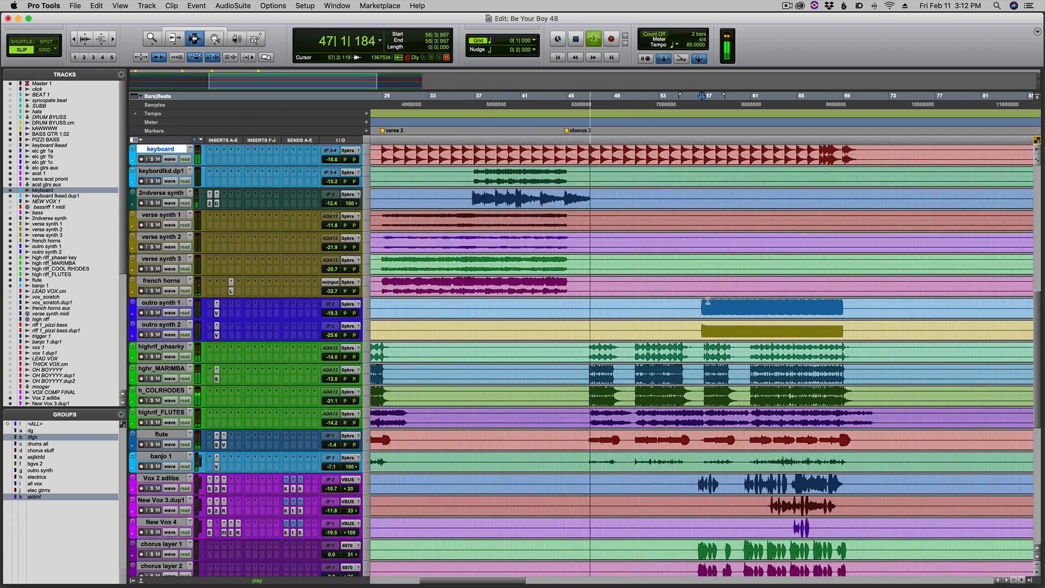
scroll(708, 300, up, 5)
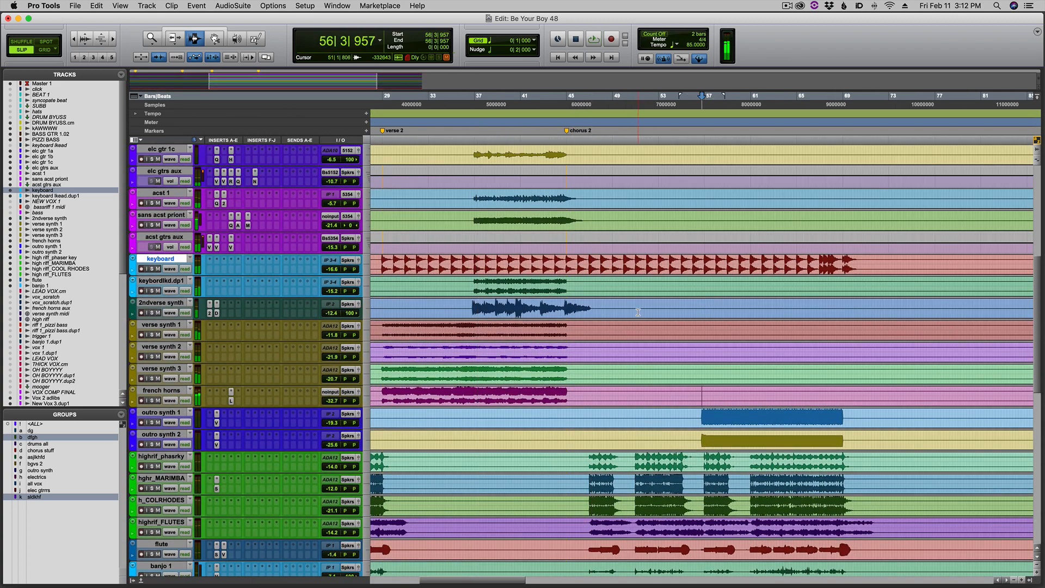
scroll(649, 281, up, 9)
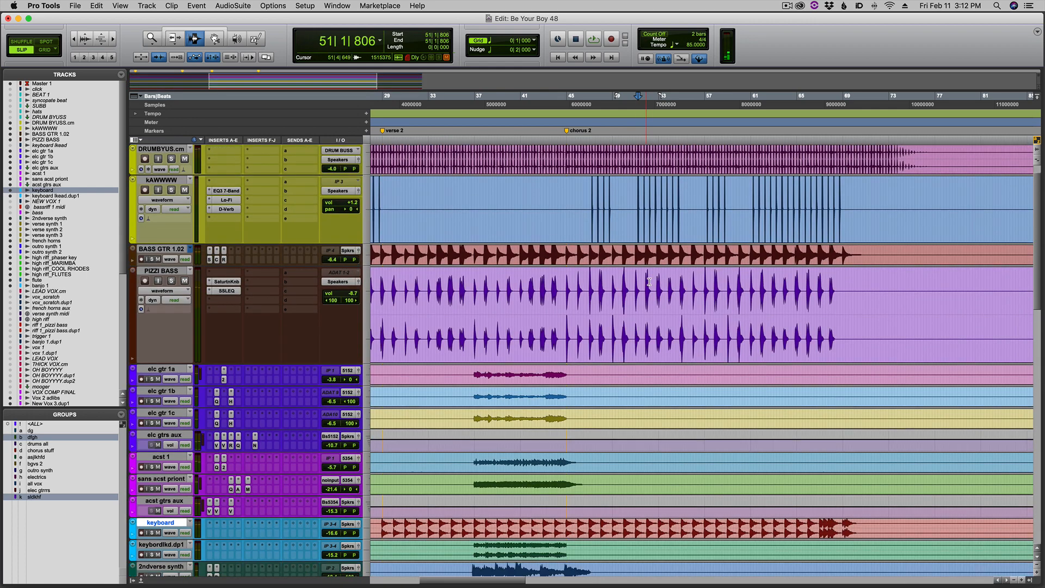
scroll(649, 282, down, 4)
scroll(649, 281, down, 5)
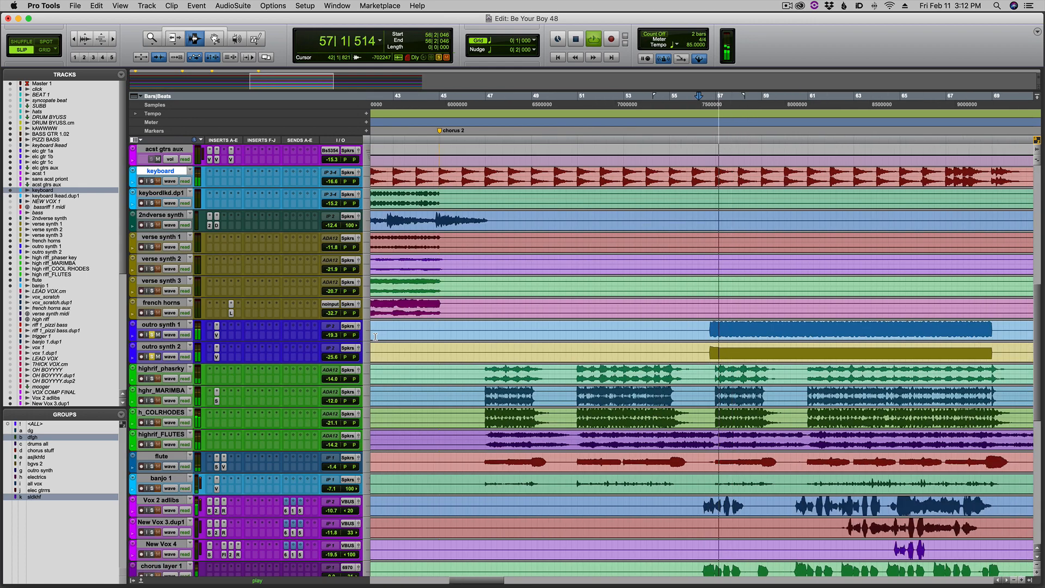
Release the solo on outro synth 1 and 2 and audition them in the full mix from bar 56 and bar 63.
key(super+bracketleft)
key(super+bracketright)
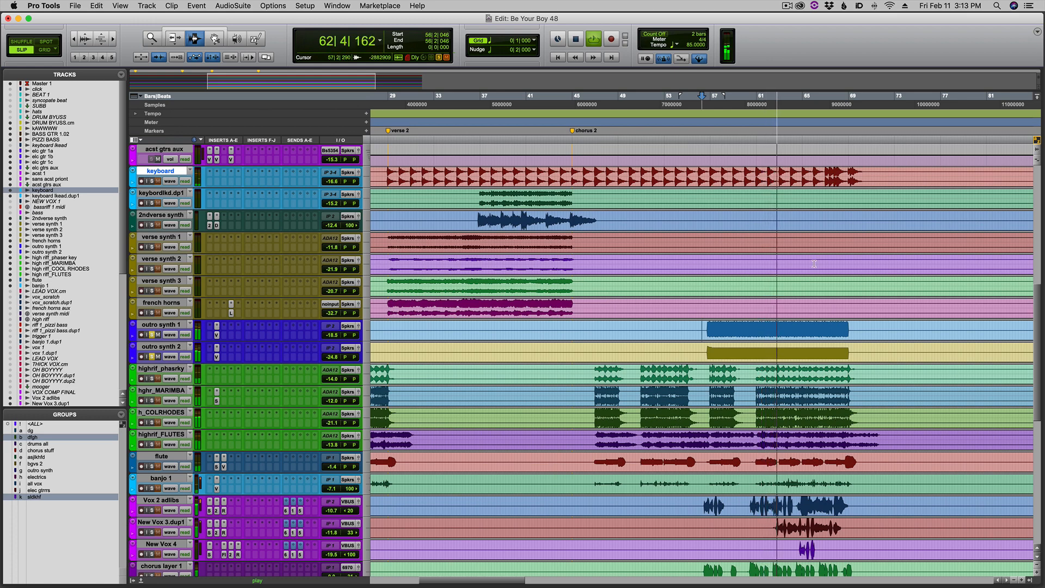
click(152, 334)
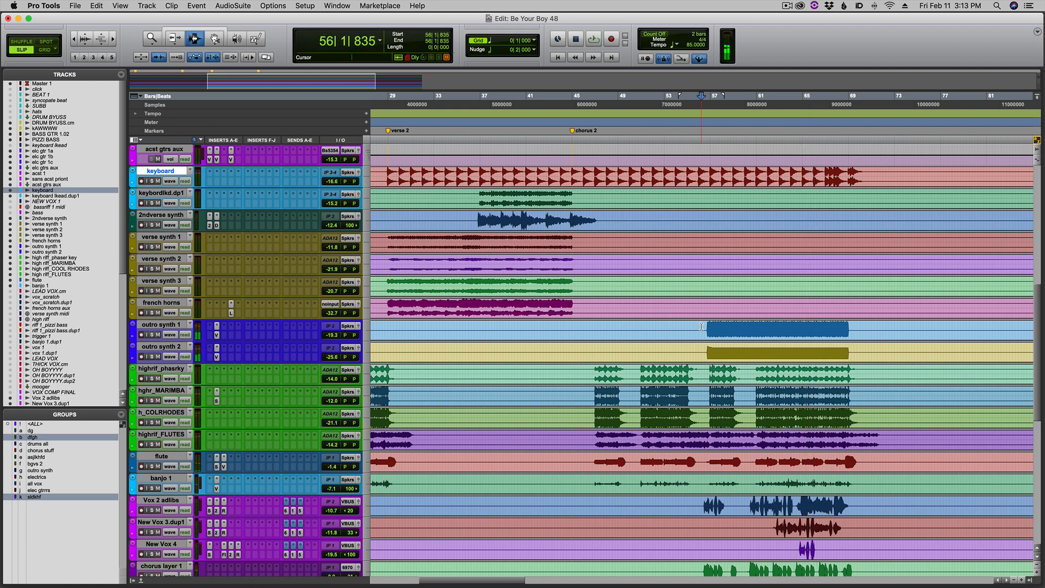
click(786, 332)
key(t)
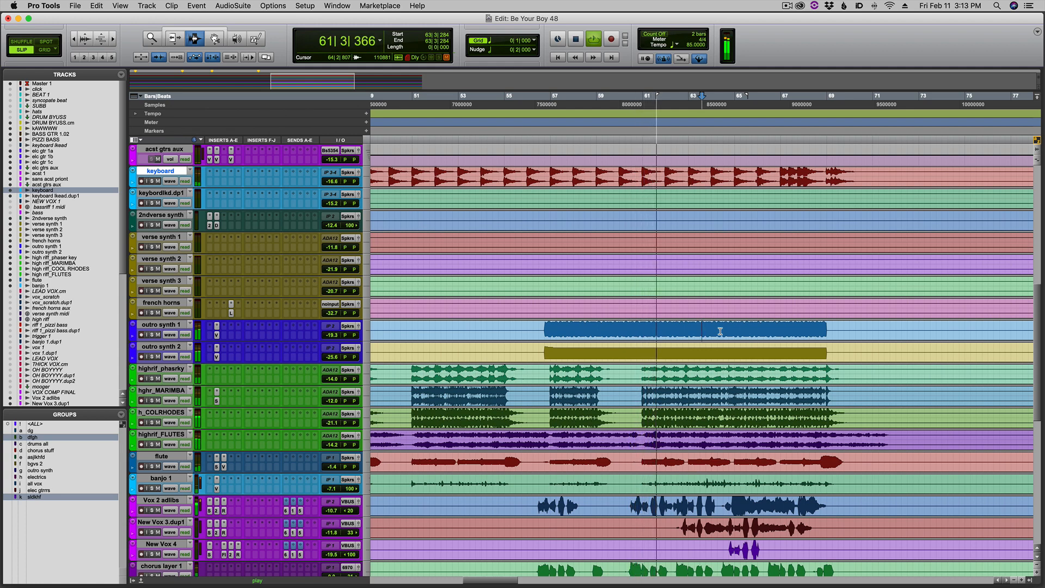
key(space)
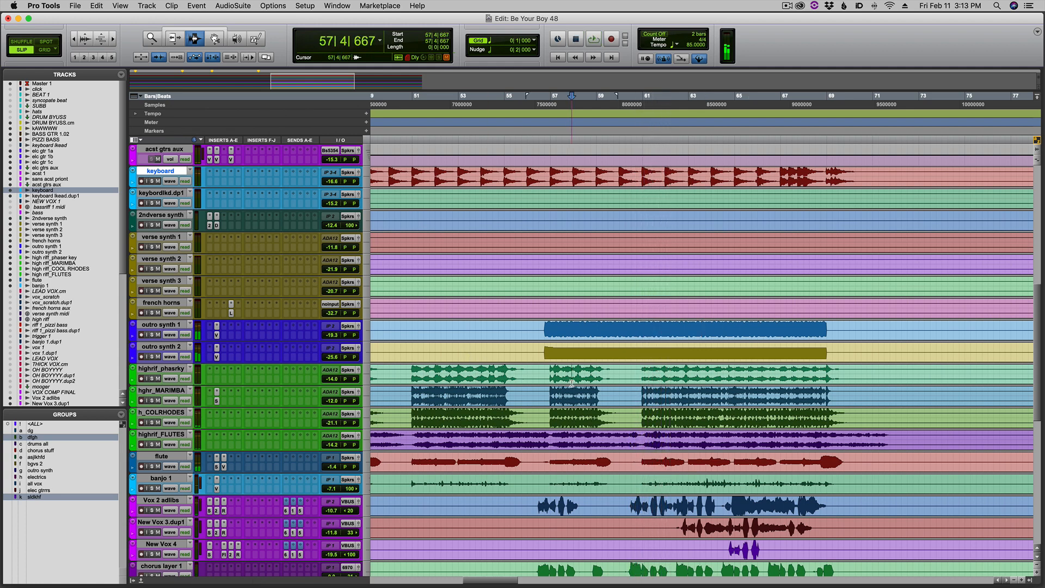
Audition the vocals from bar 56, narrowing the solo to Vox 2 adlibs, New Vox 3.dup1 and New Vox 4.
scroll(571, 382, down, 4)
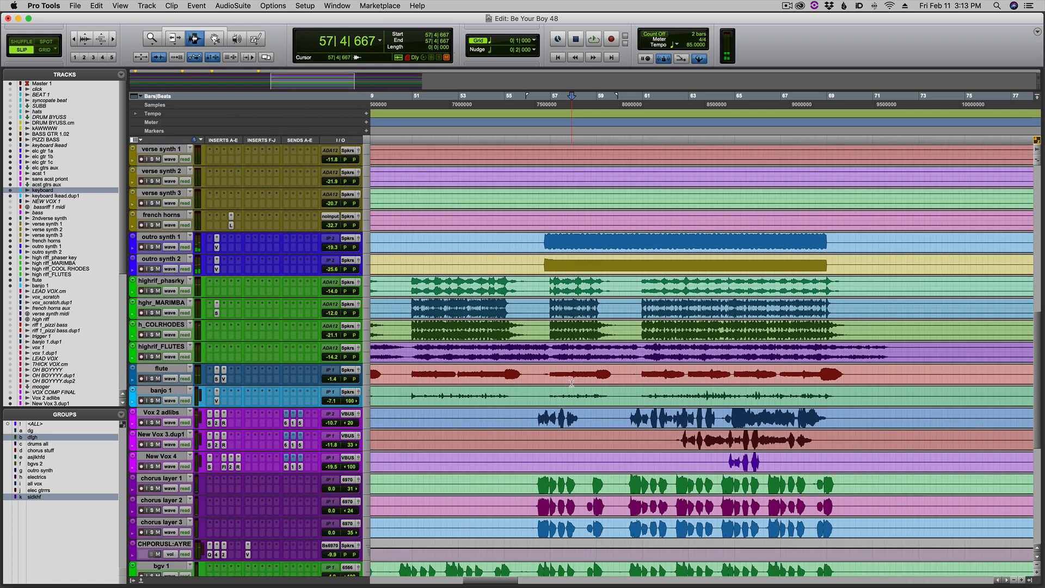
scroll(571, 382, down, 3)
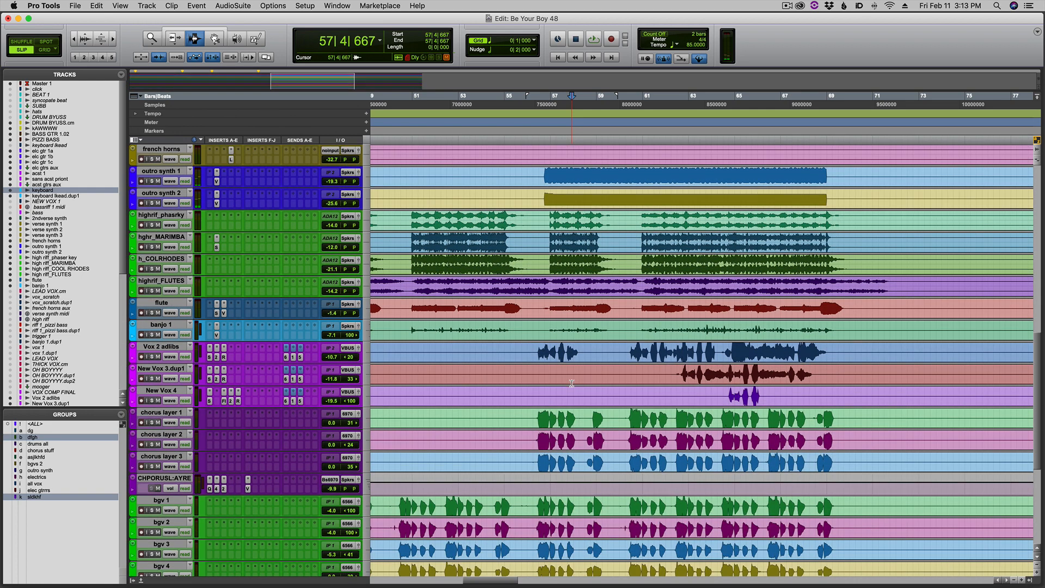
scroll(571, 383, down, 7)
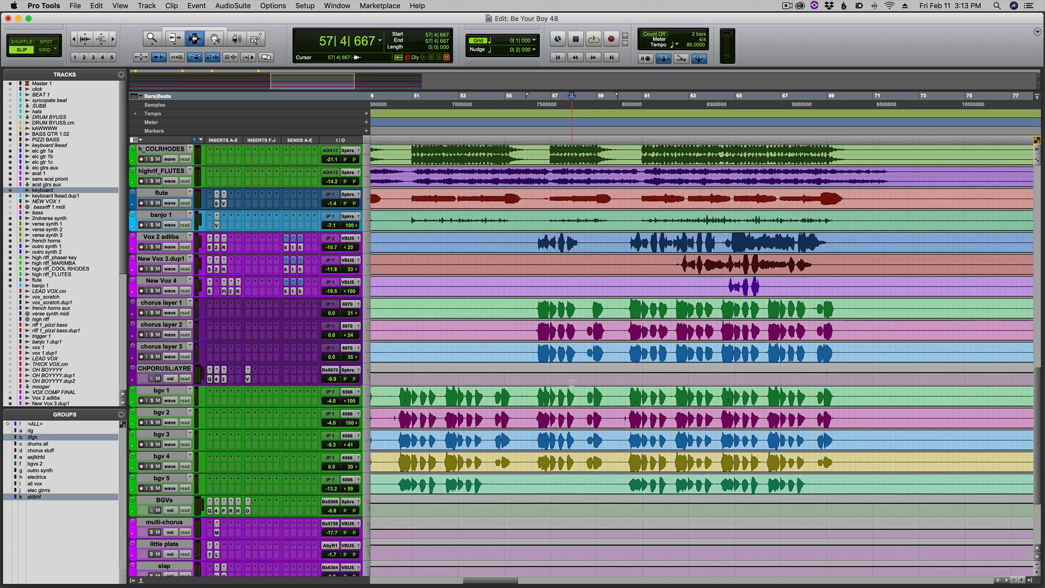
scroll(571, 382, up, 2)
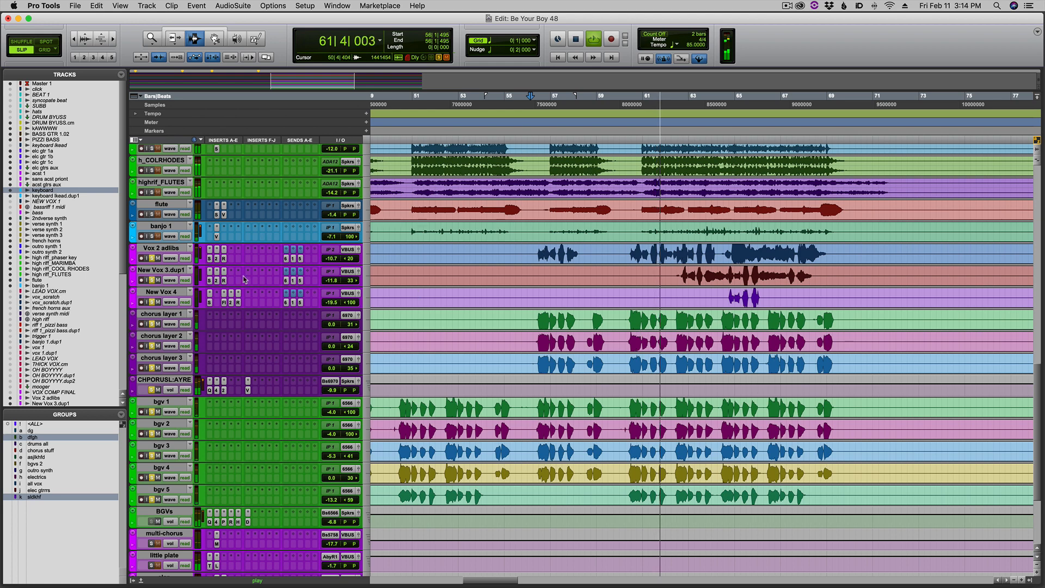
click(152, 258)
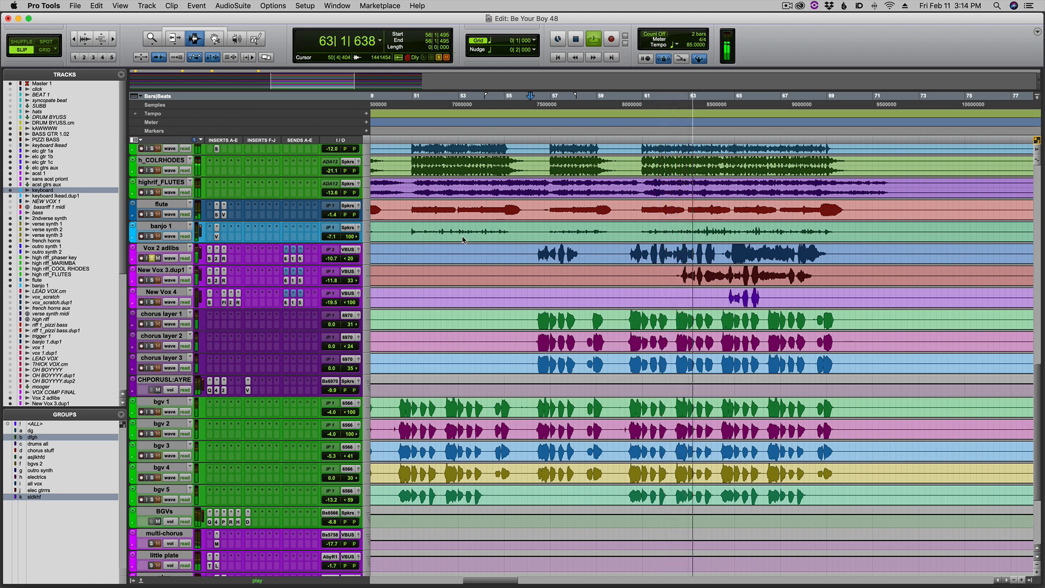
click(147, 280)
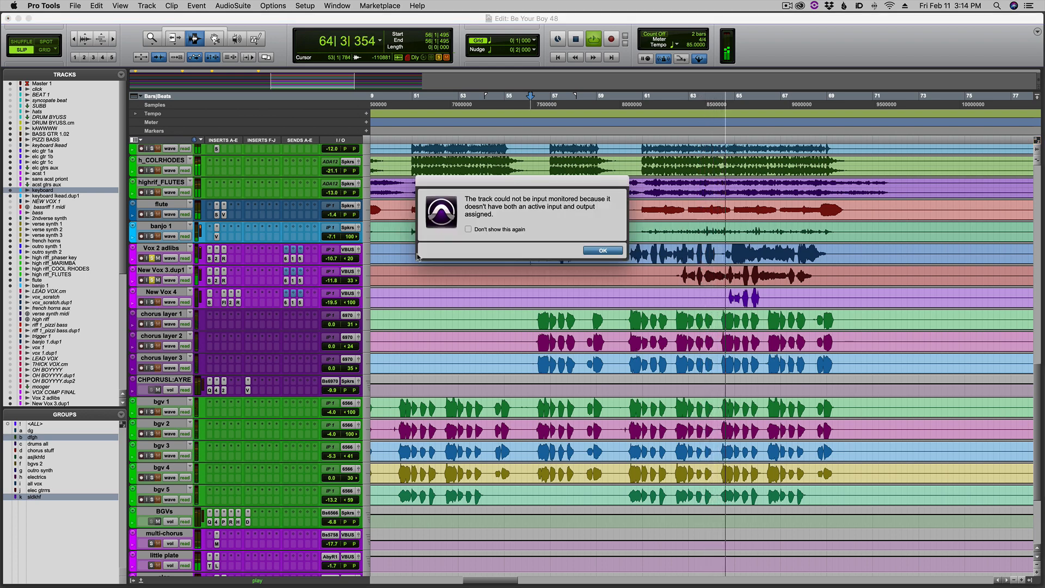
key(Return)
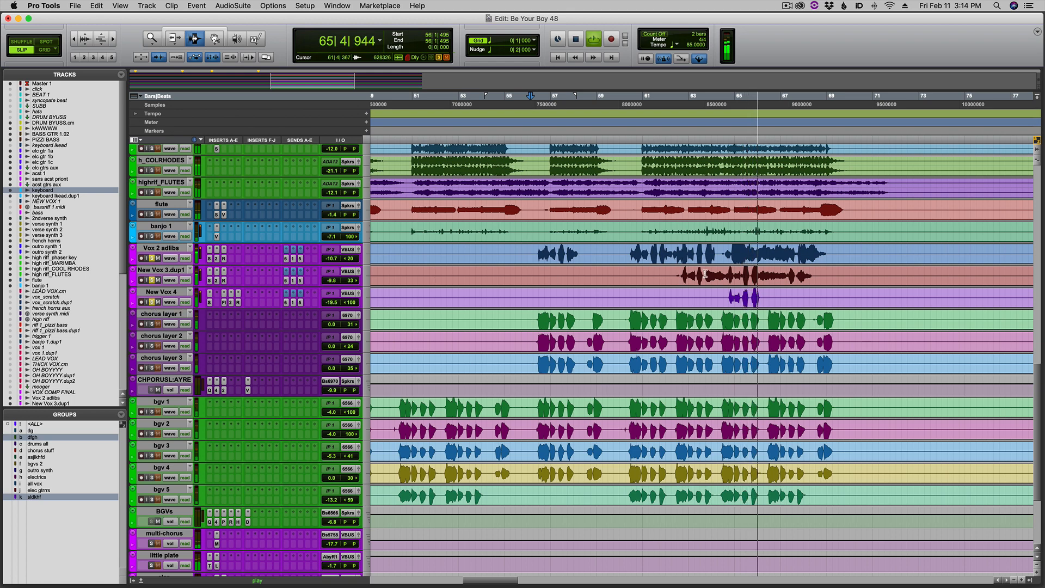
Audition the closing phrases of the three soloed ad-lib vocals around bar 67 and stop playback.
click(779, 272)
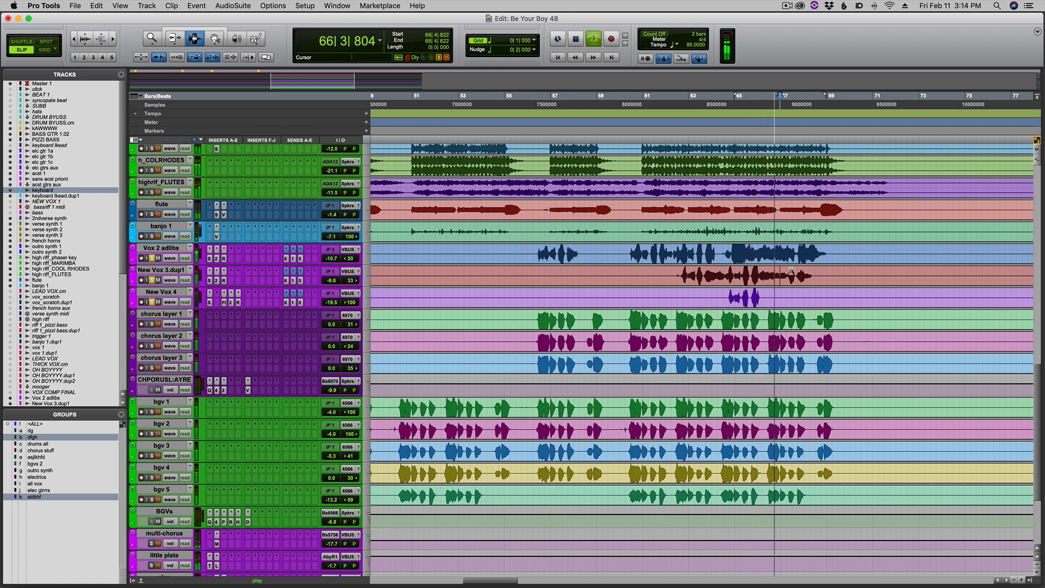
click(810, 270)
key(t)
key(r)
click(691, 254)
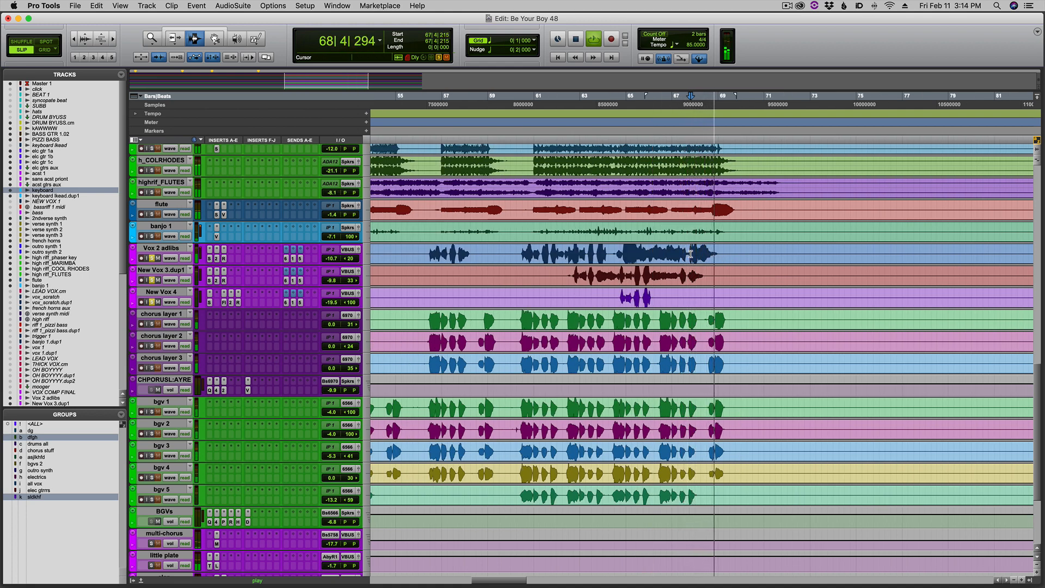
key(space)
click(678, 253)
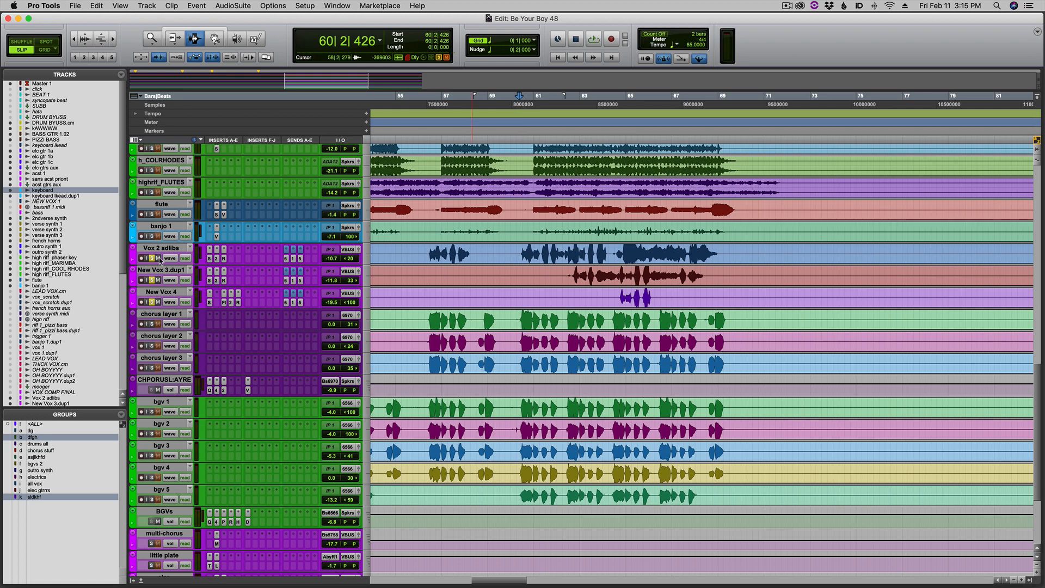
Show the ad-lib vocal channels in the mixer and inspect the SSLEQ, CLA-2A and Red 3 Compressor settings on Vox 2 adlibs.
key(super+equal)
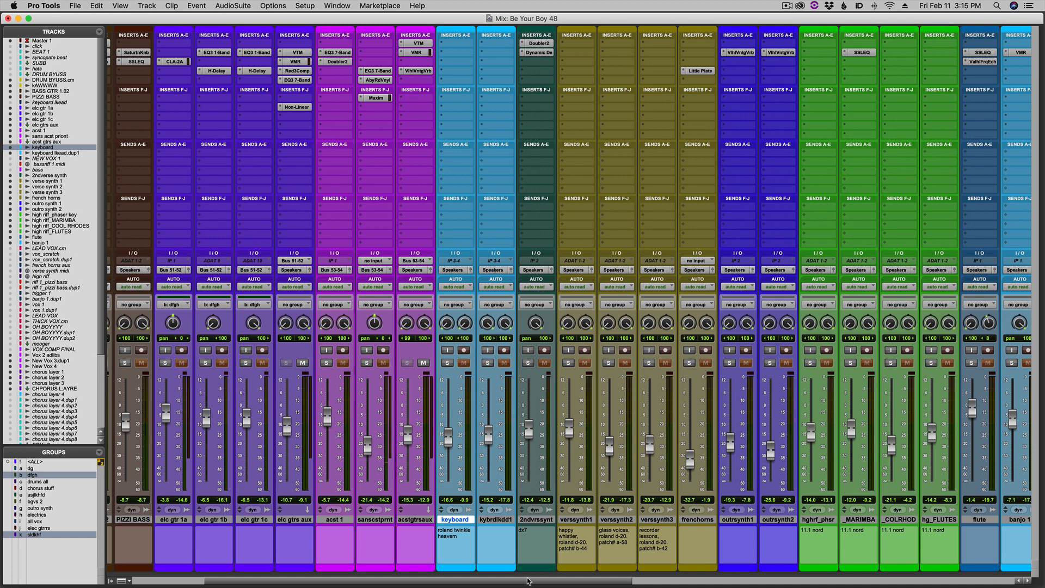
drag(527, 581, 802, 582)
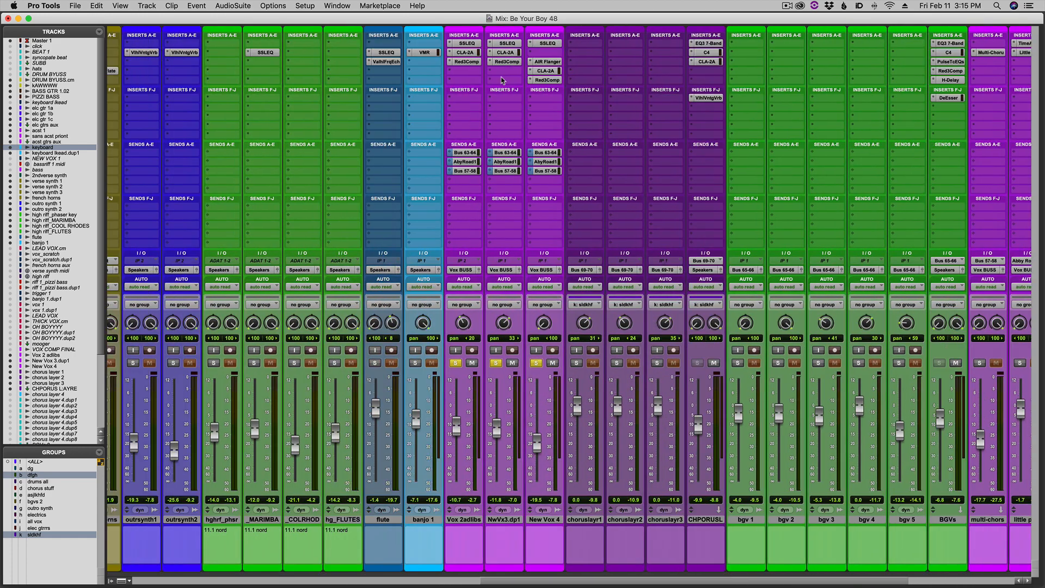
click(467, 44)
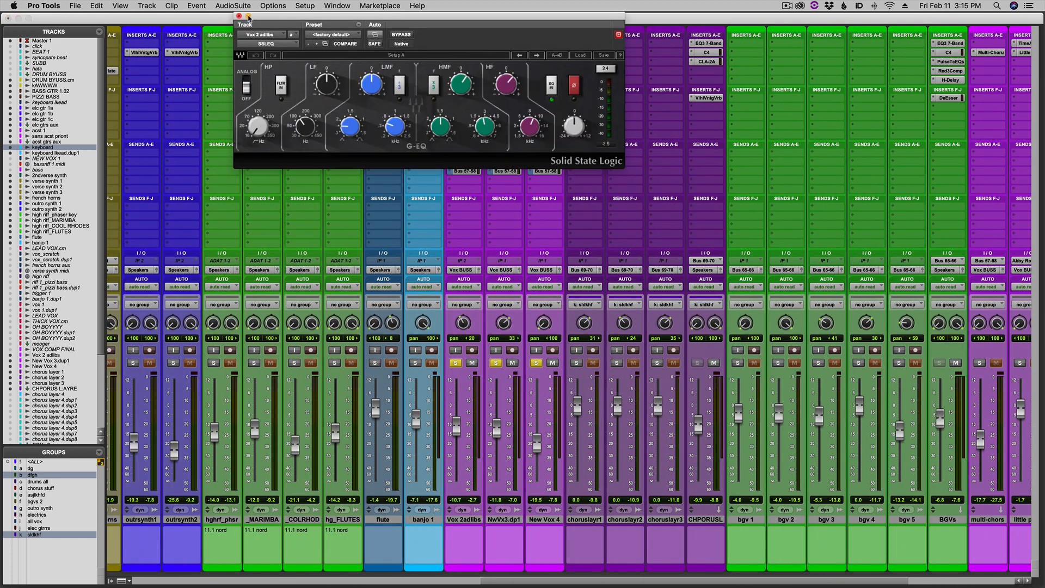
click(239, 15)
click(474, 52)
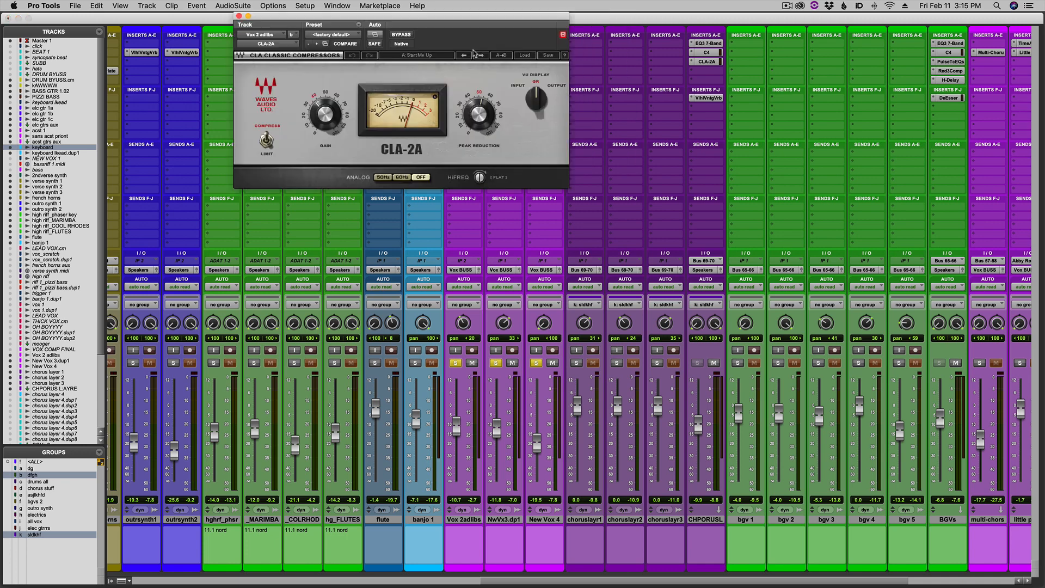
click(239, 15)
click(464, 62)
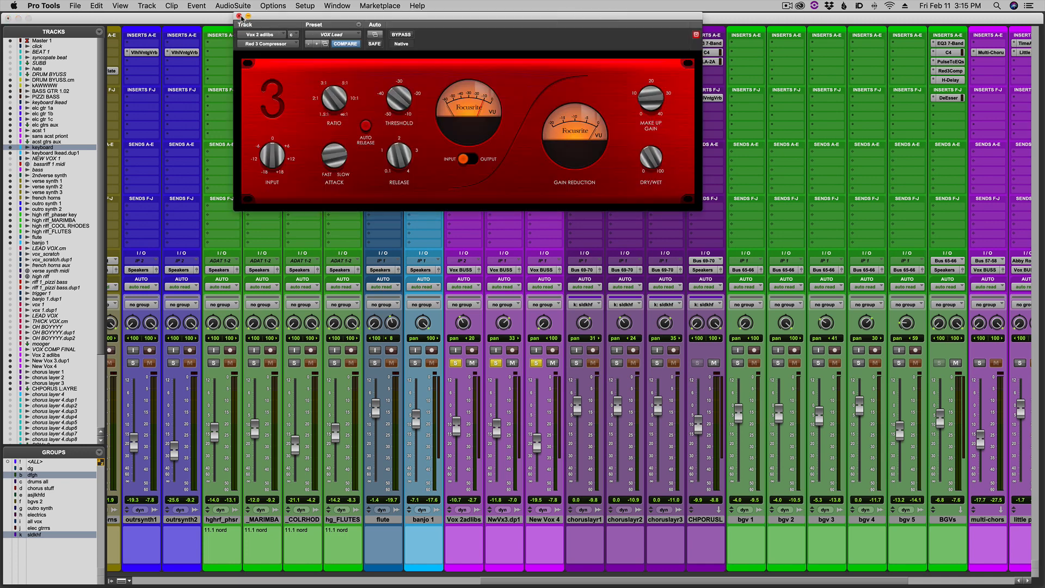
click(239, 16)
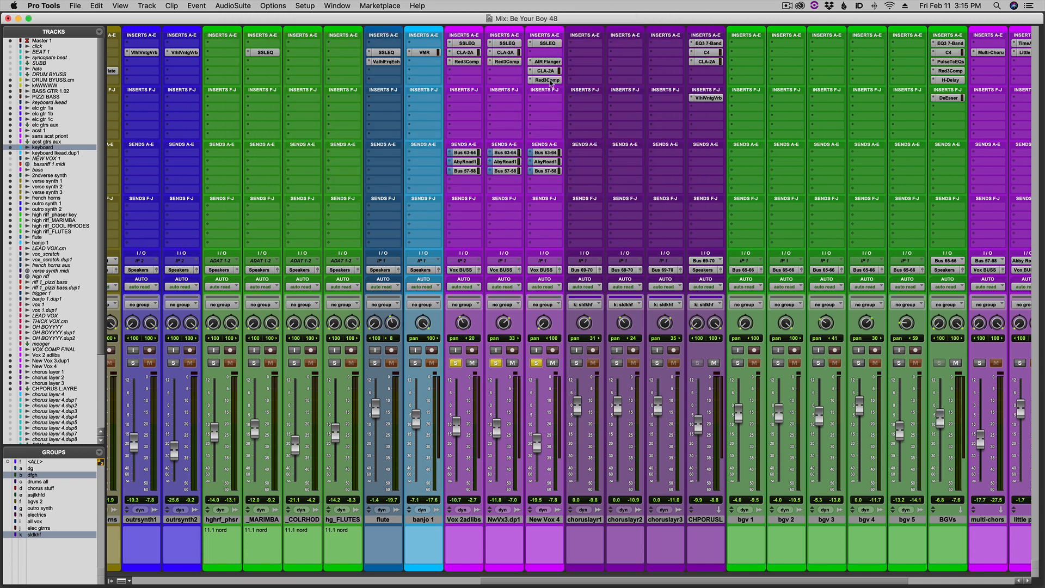
key(super+equal)
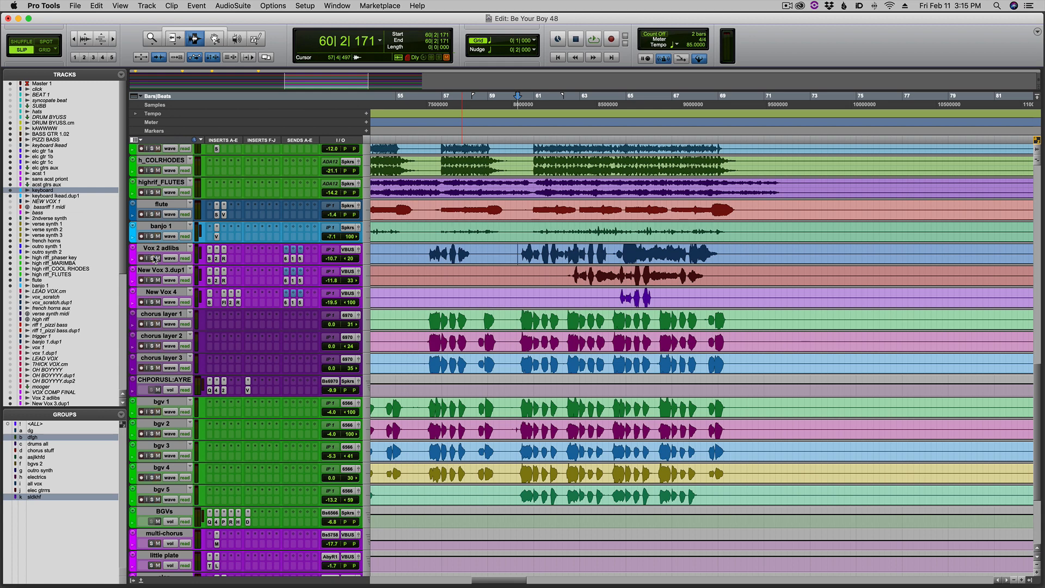
Play the full mix without solos from bar 60 to the song's end, looking over the tracks from the basses to the background vocals.
key(space)
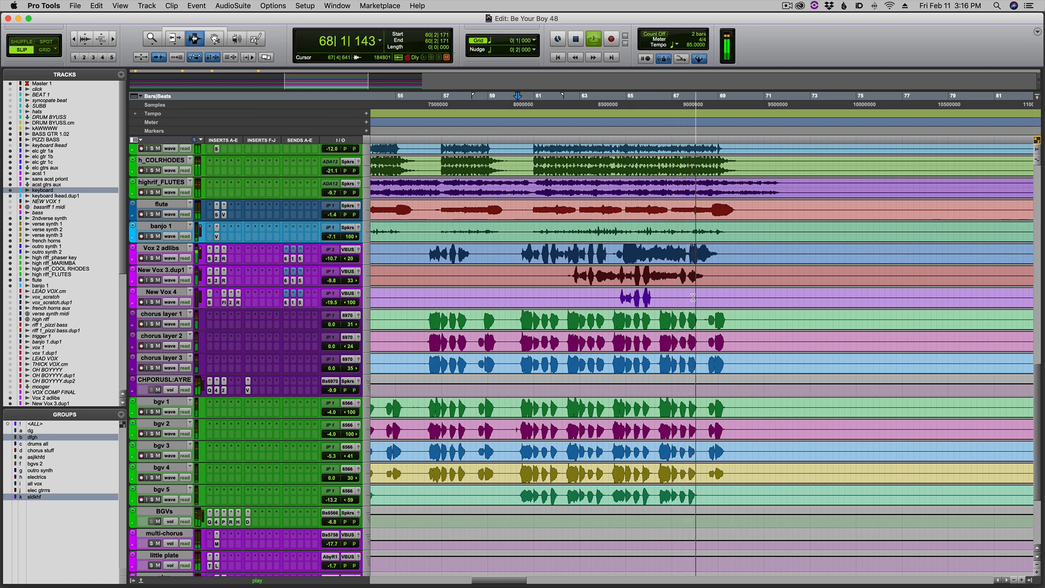
scroll(693, 297, down, 5)
scroll(693, 298, up, 20)
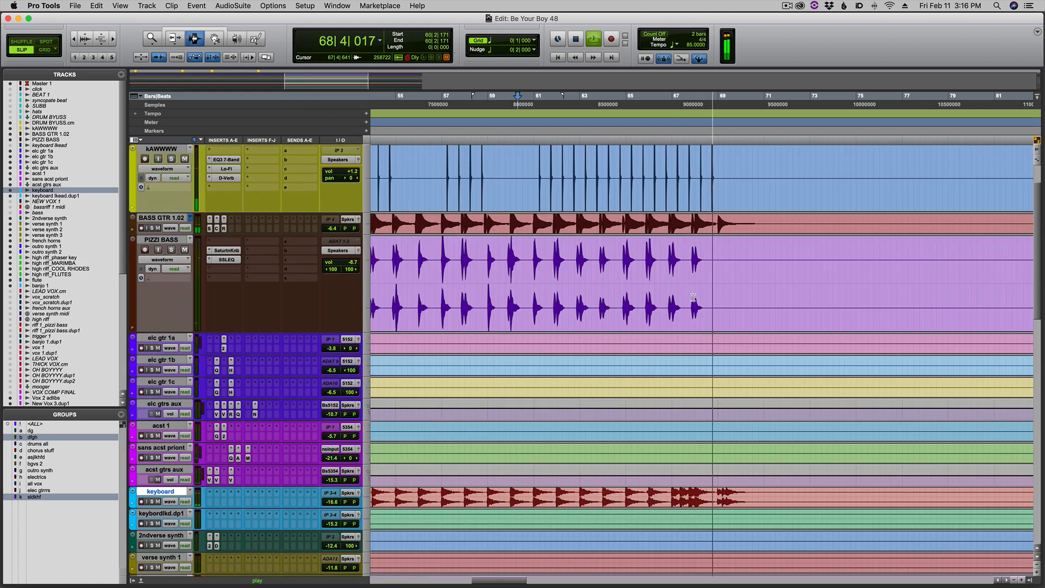
scroll(692, 298, up, 3)
scroll(692, 298, down, 12)
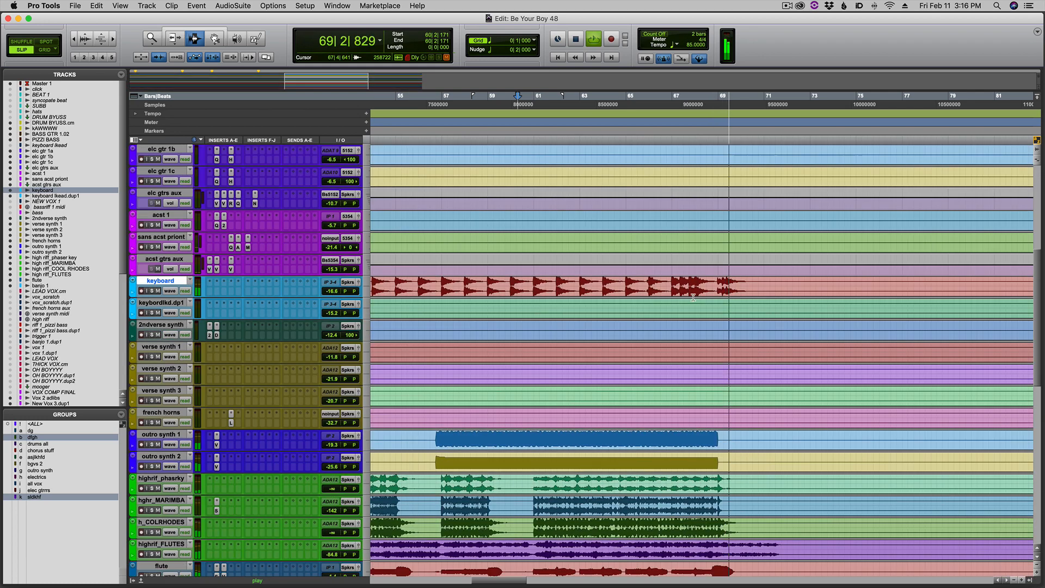
scroll(693, 297, down, 13)
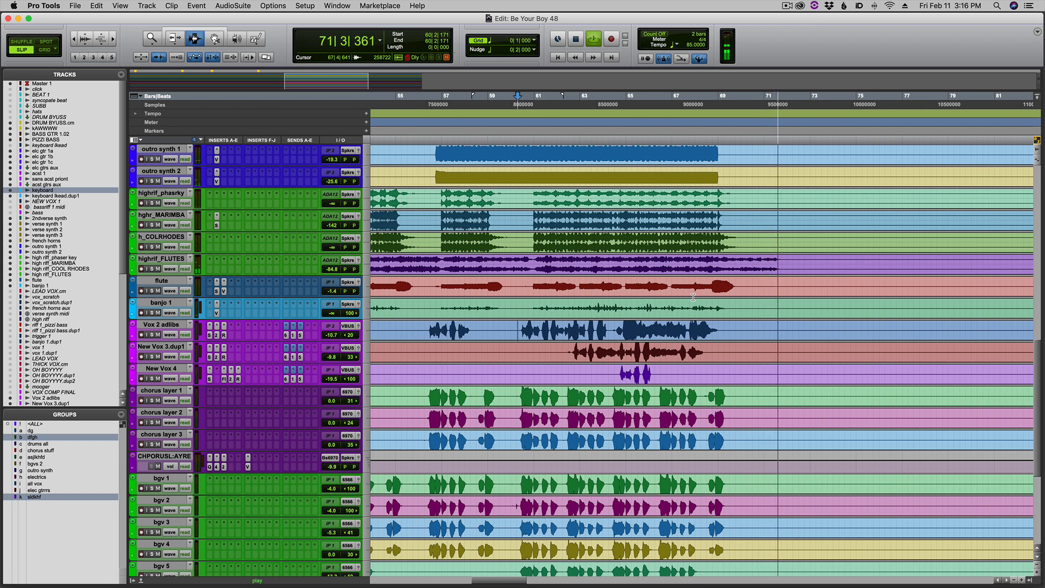
key(space)
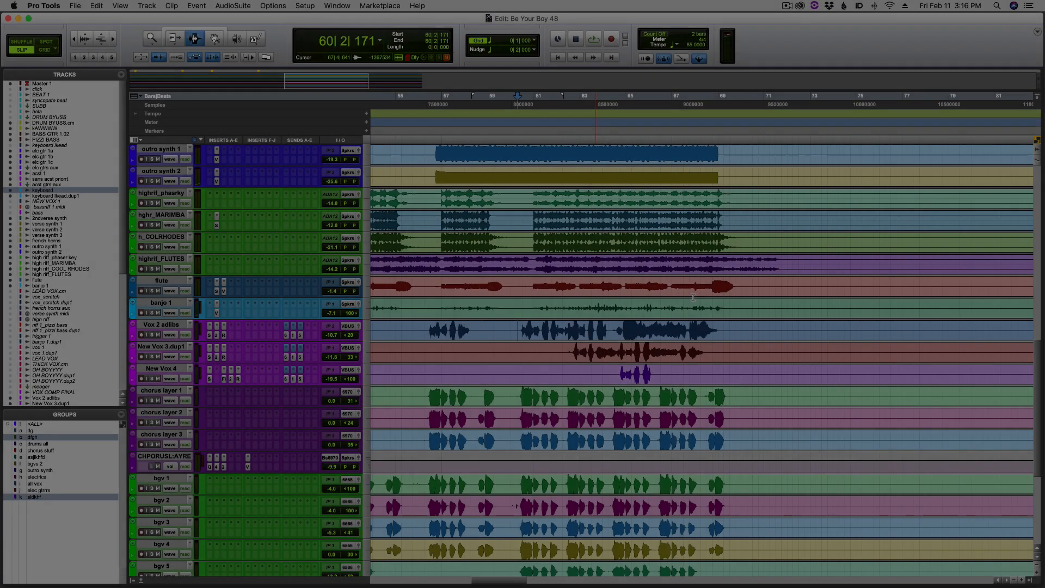